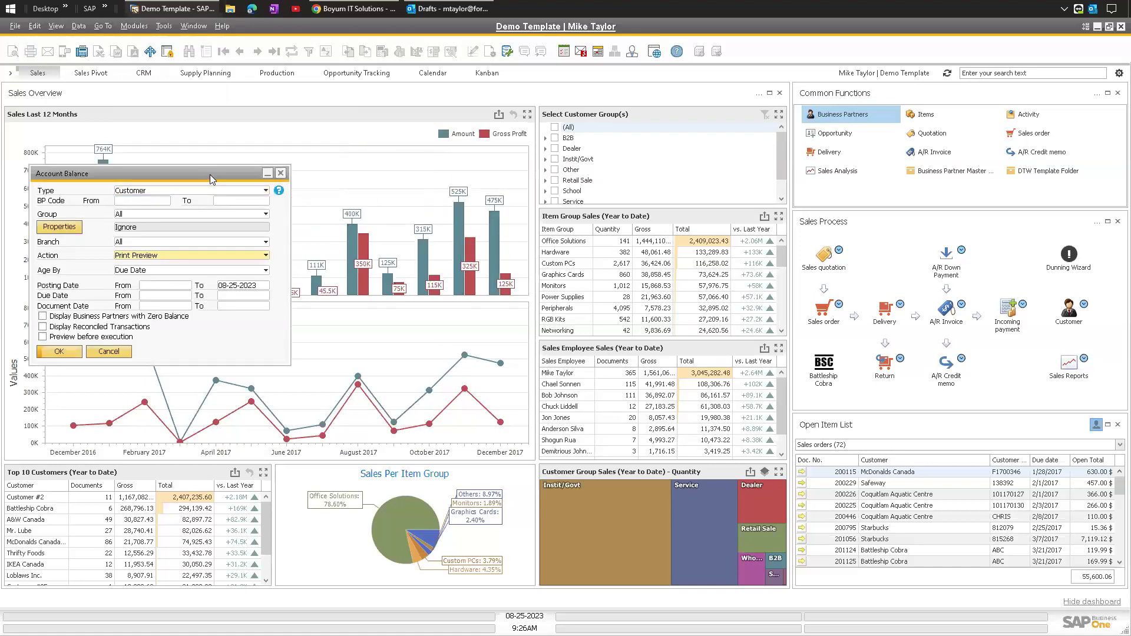
Step: Examine the output options offered for the Action setting in the Account Balance window
drag(210, 174, 417, 144)
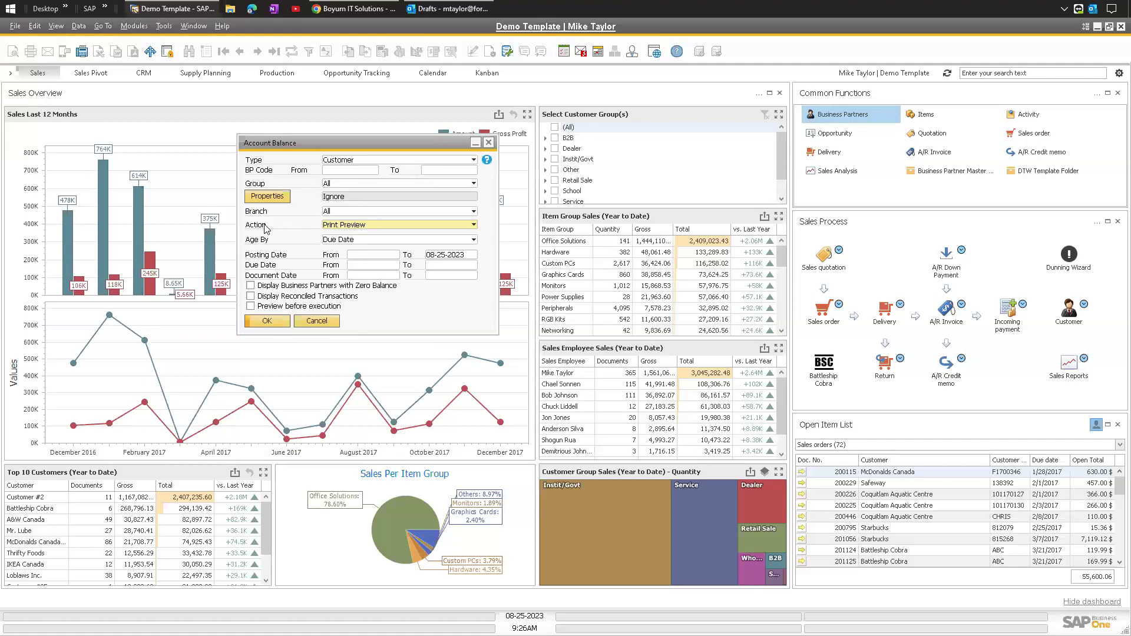
click(343, 227)
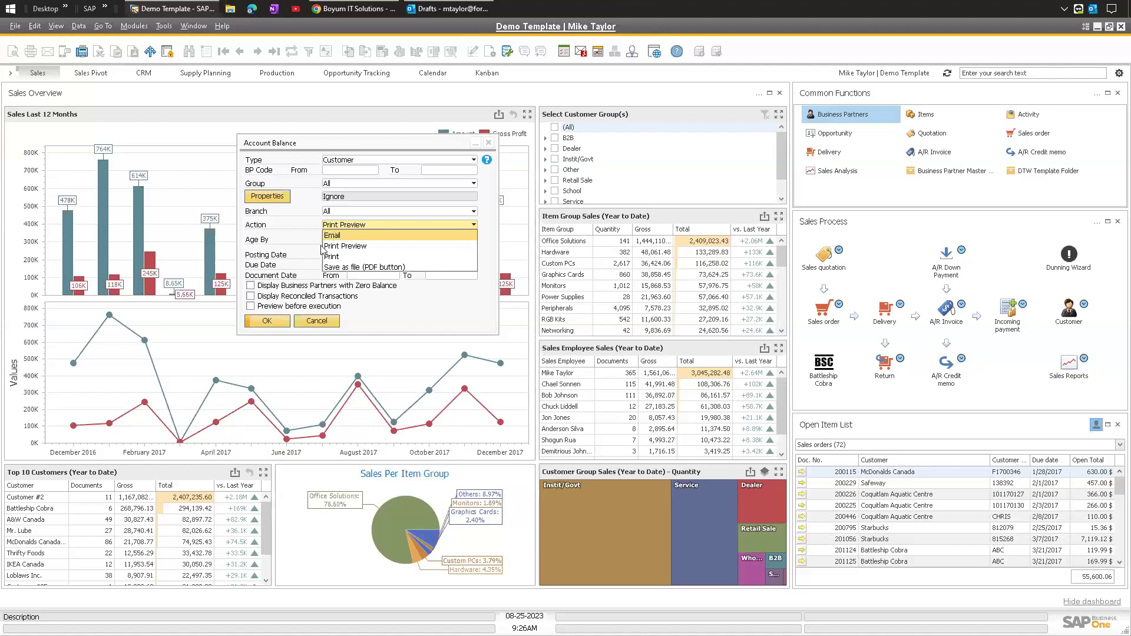
click(293, 234)
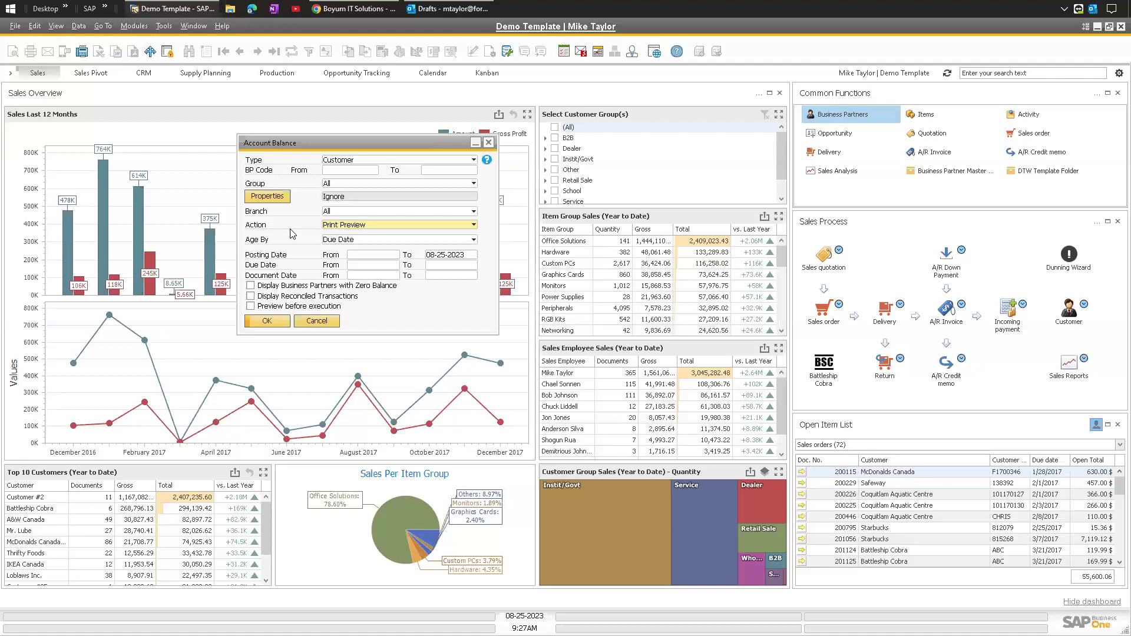
click(267, 321)
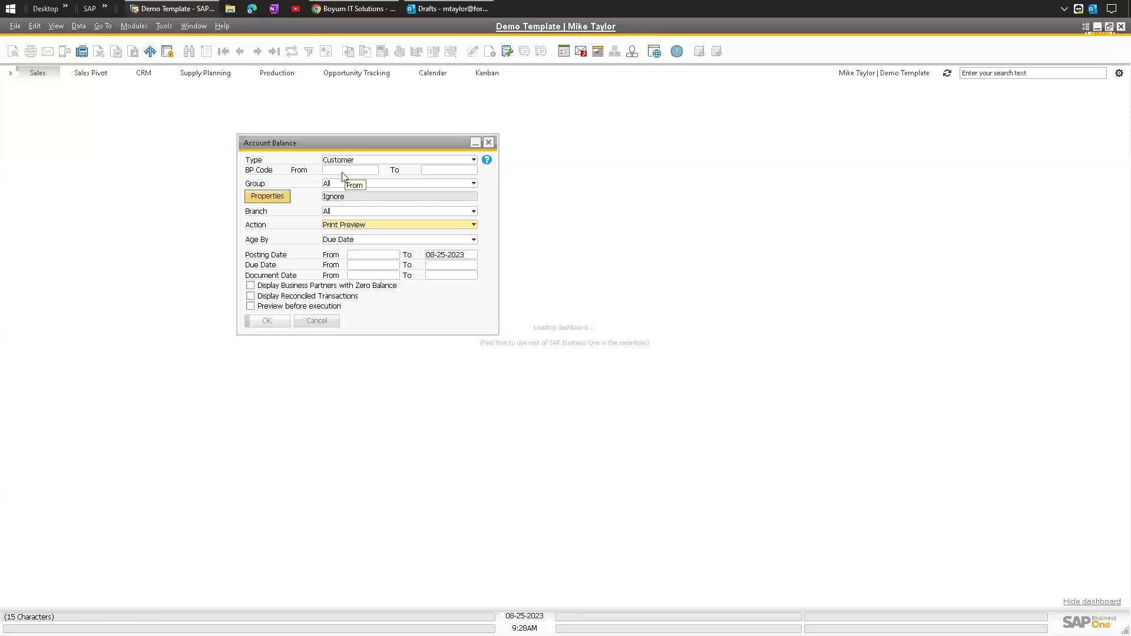
click(342, 171)
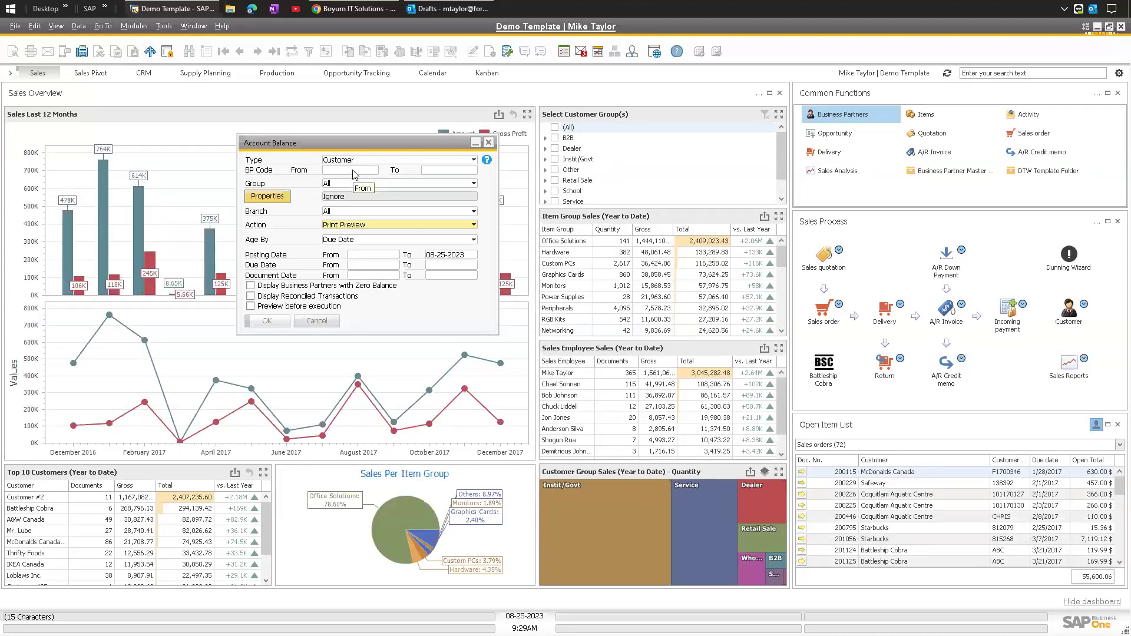
click(353, 170)
key(Tab)
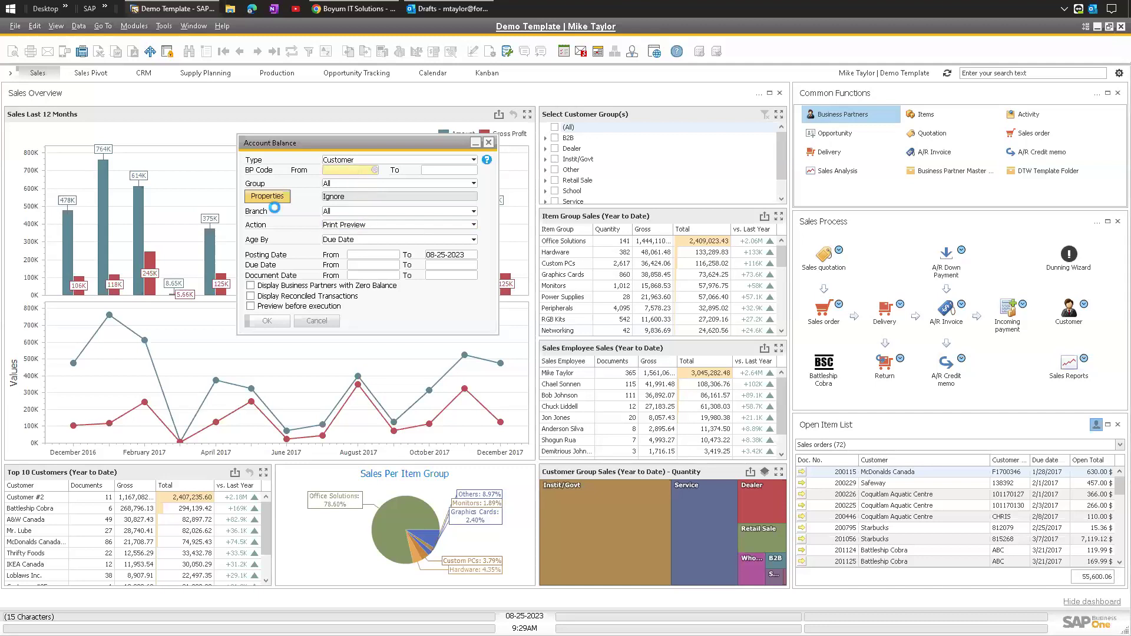
double_click(214, 173)
click(446, 171)
click(353, 171)
key(Tab)
double_click(204, 174)
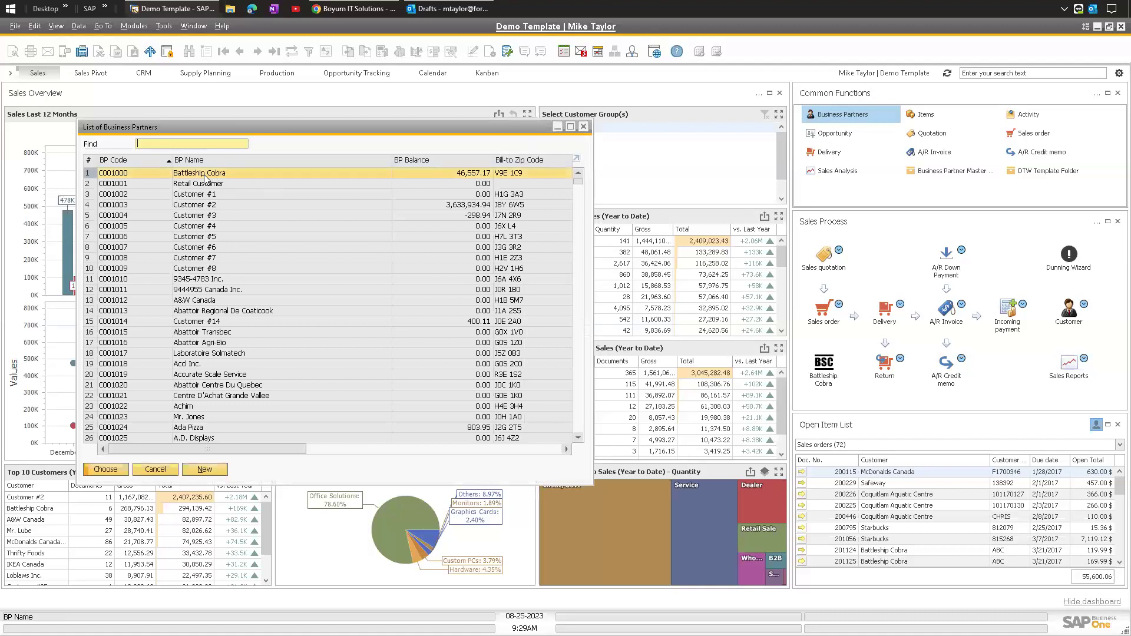
click(490, 143)
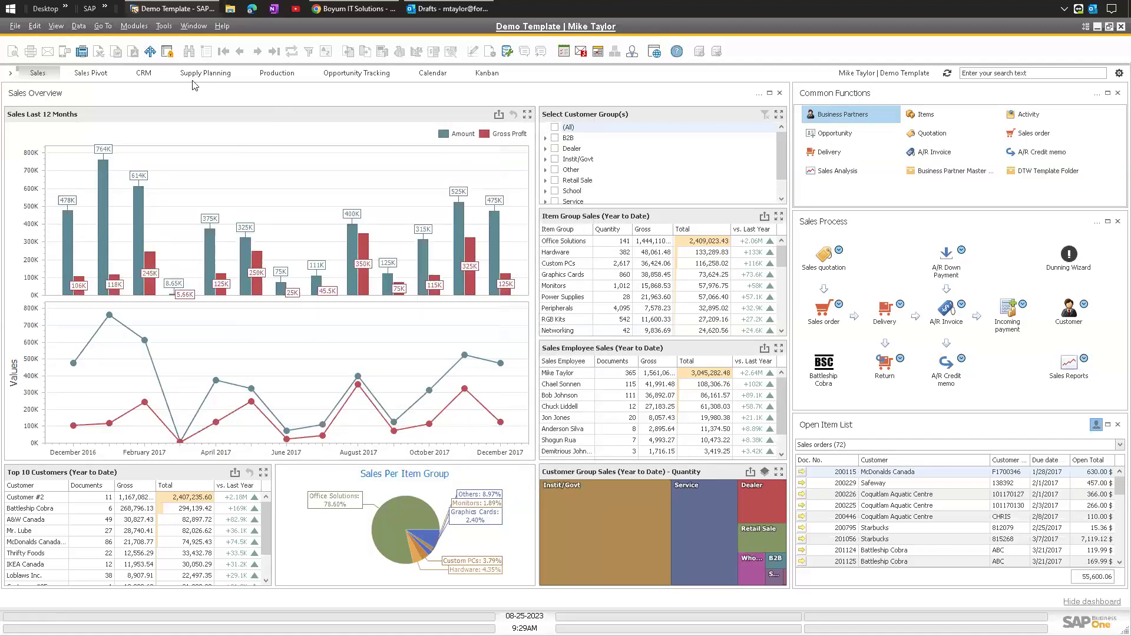
Step: Open Account Balance for business partners and set both ends of the BP Code range to Battleship Cobra
click(136, 27)
mouse_move(194, 121)
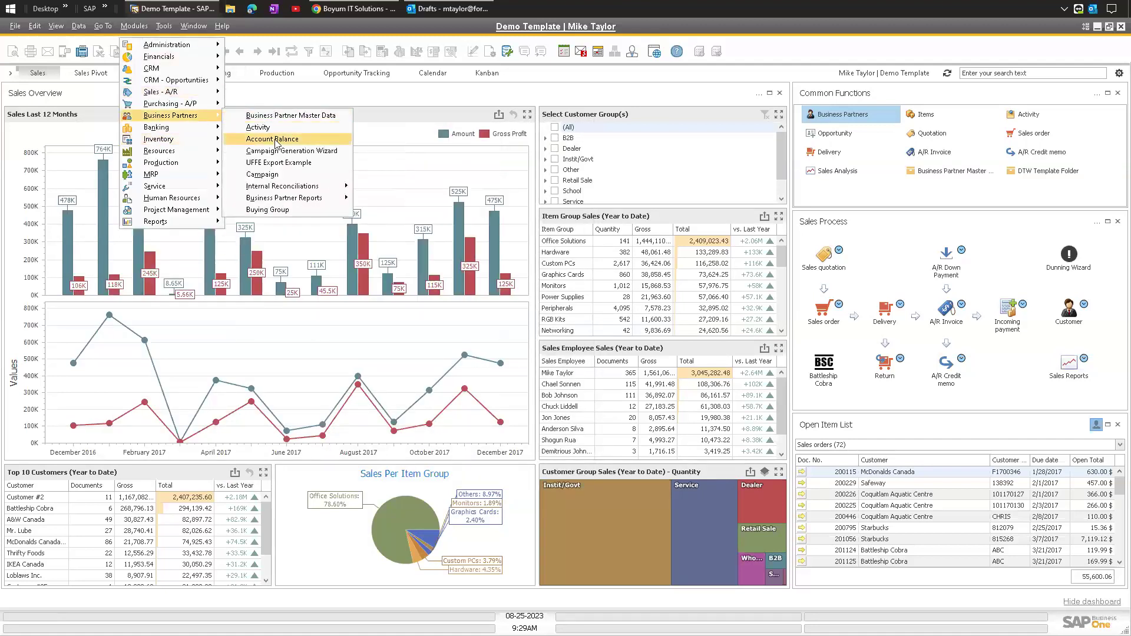
click(277, 140)
click(358, 201)
key(Tab)
double_click(217, 173)
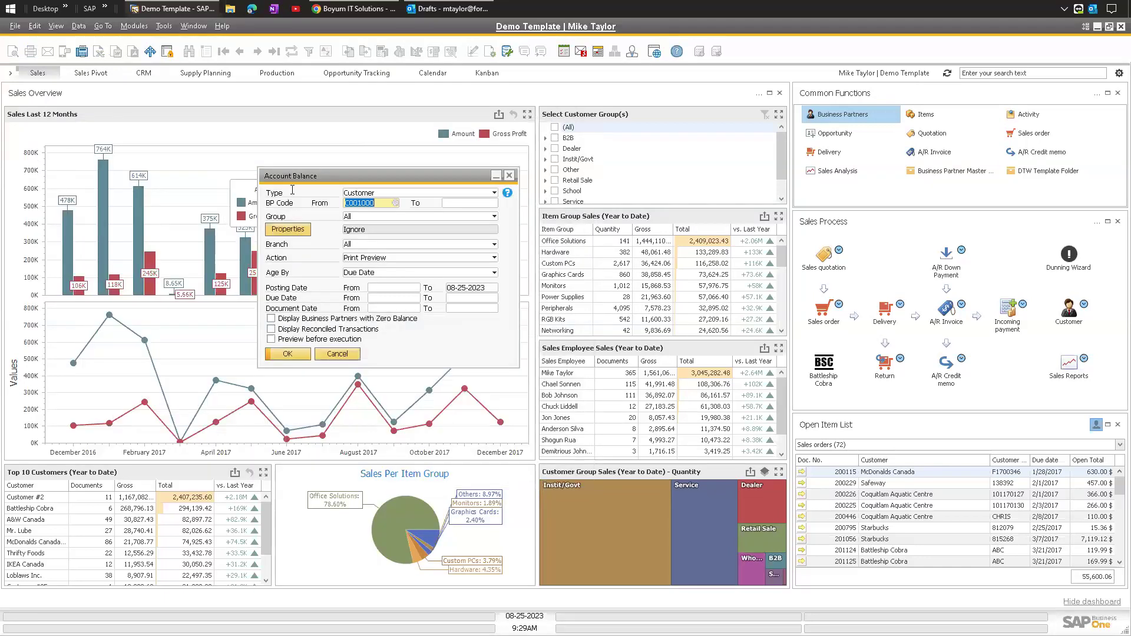
click(452, 202)
key(Tab)
double_click(220, 173)
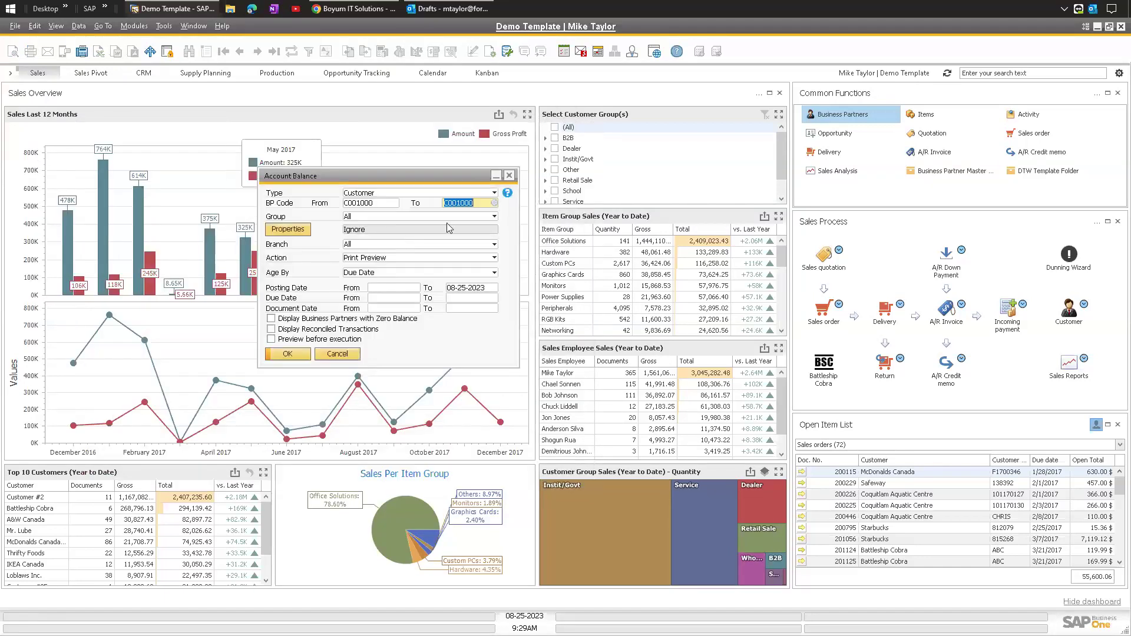
click(287, 354)
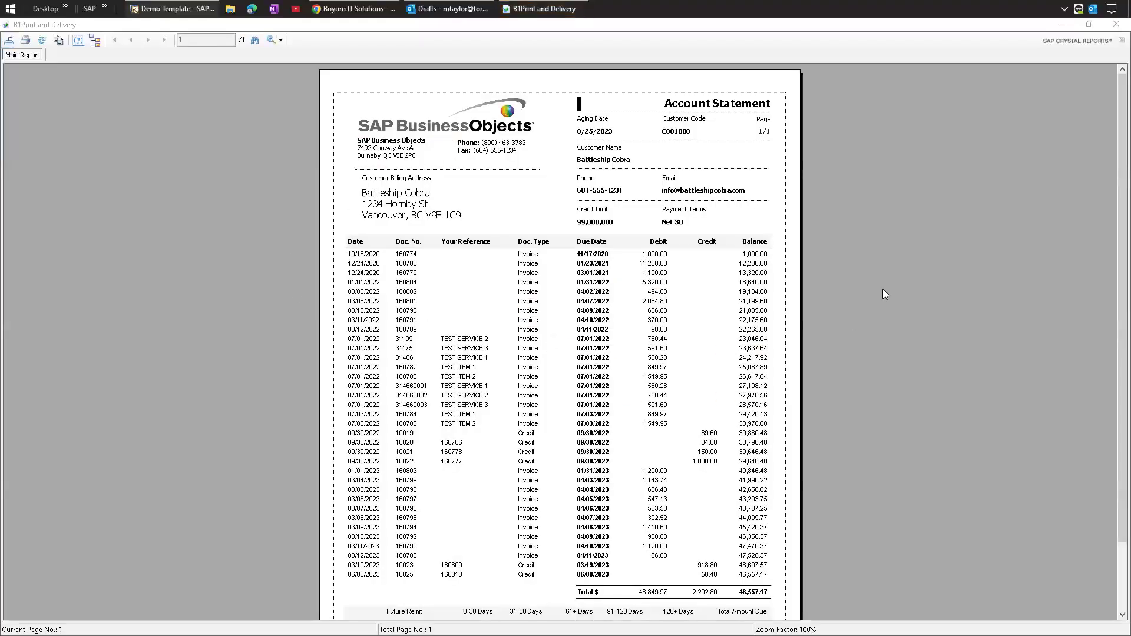
scroll(615, 327, down, 2)
scroll(570, 341, up, 2)
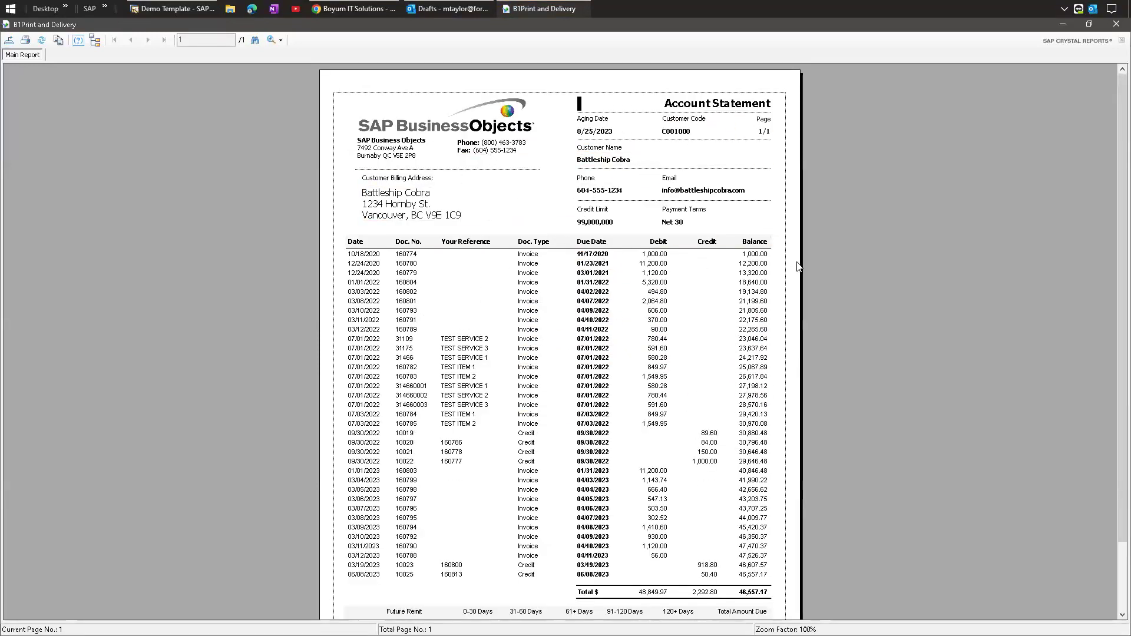
scroll(799, 267, down, 2)
scroll(775, 508, up, 2)
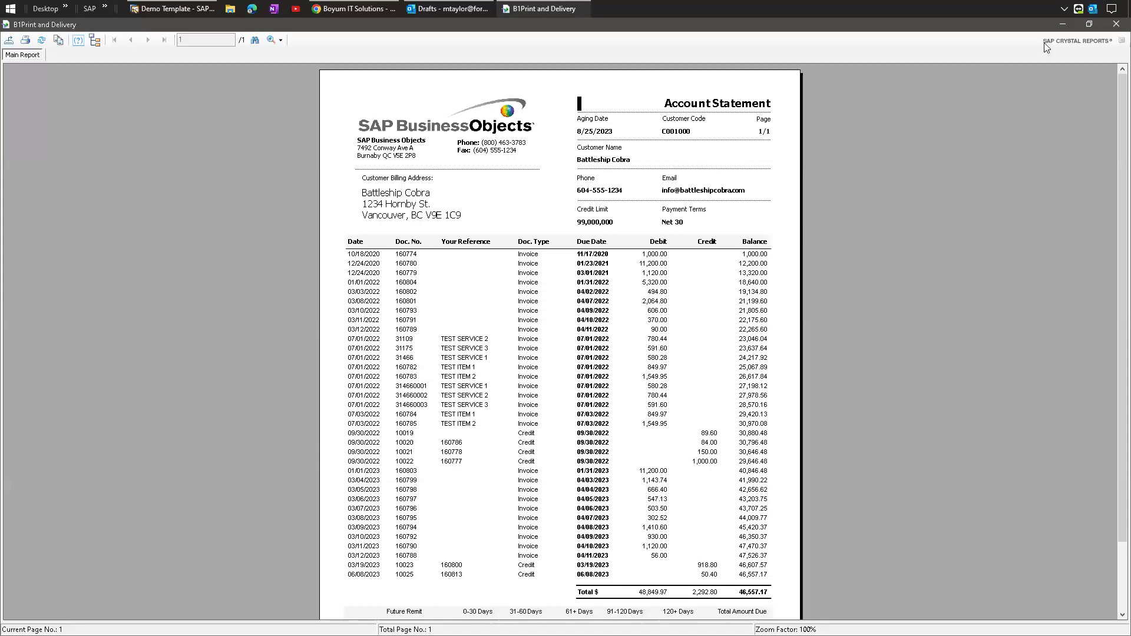
scroll(519, 254, down, 3)
scroll(535, 255, up, 3)
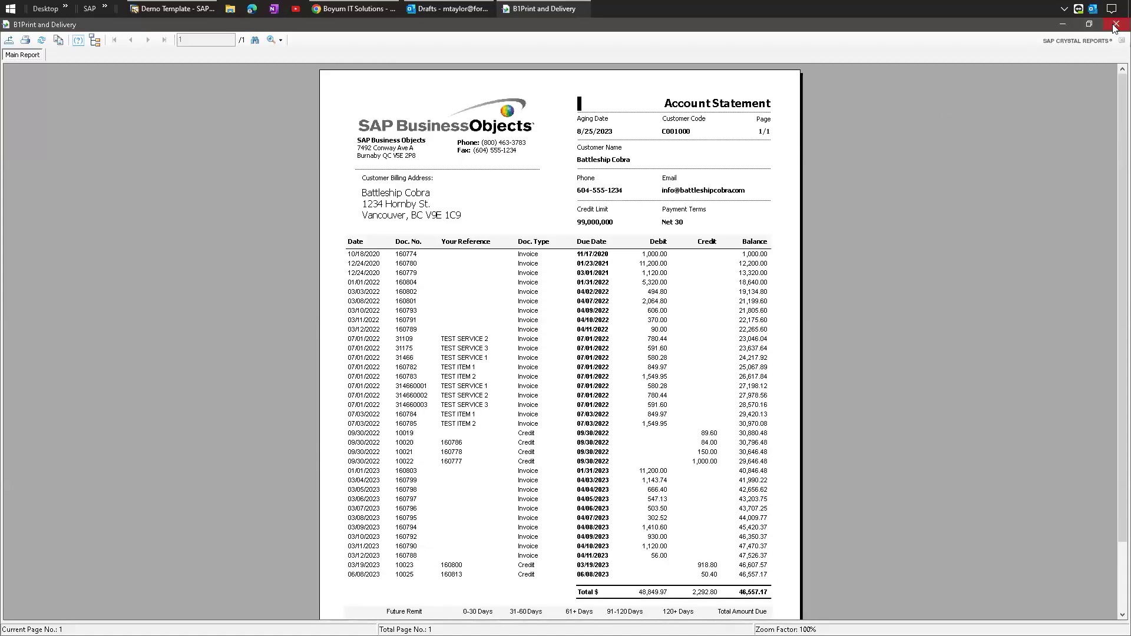
key(alt+F4)
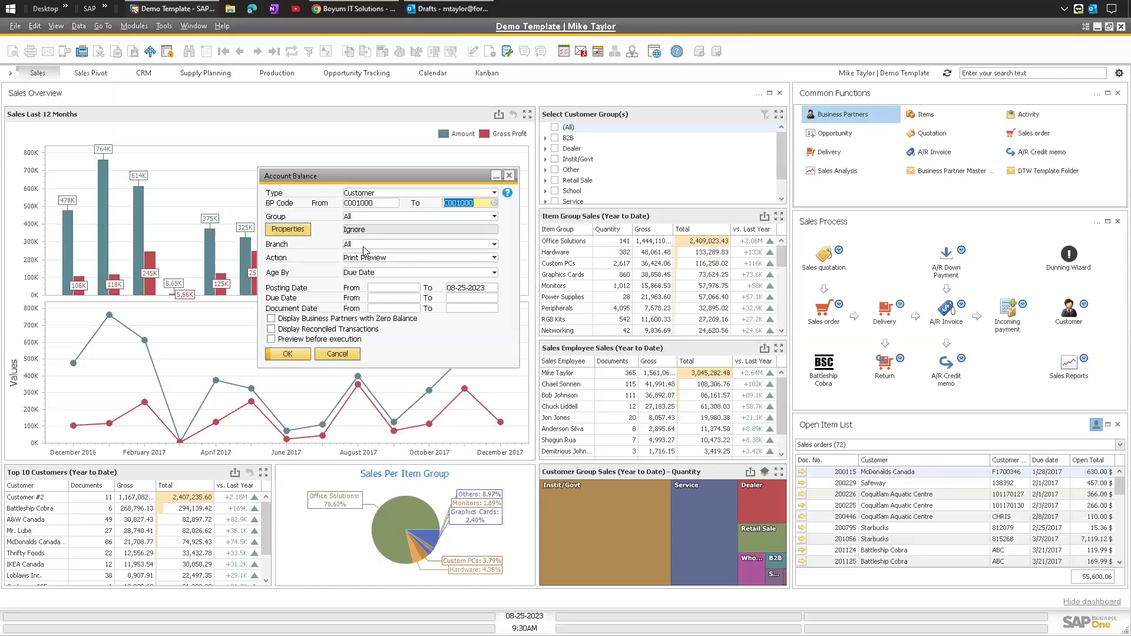
Step: Set the action to Email with Preview before execution enabled, and create the account balance email for Battleship Cobra
click(356, 257)
click(356, 269)
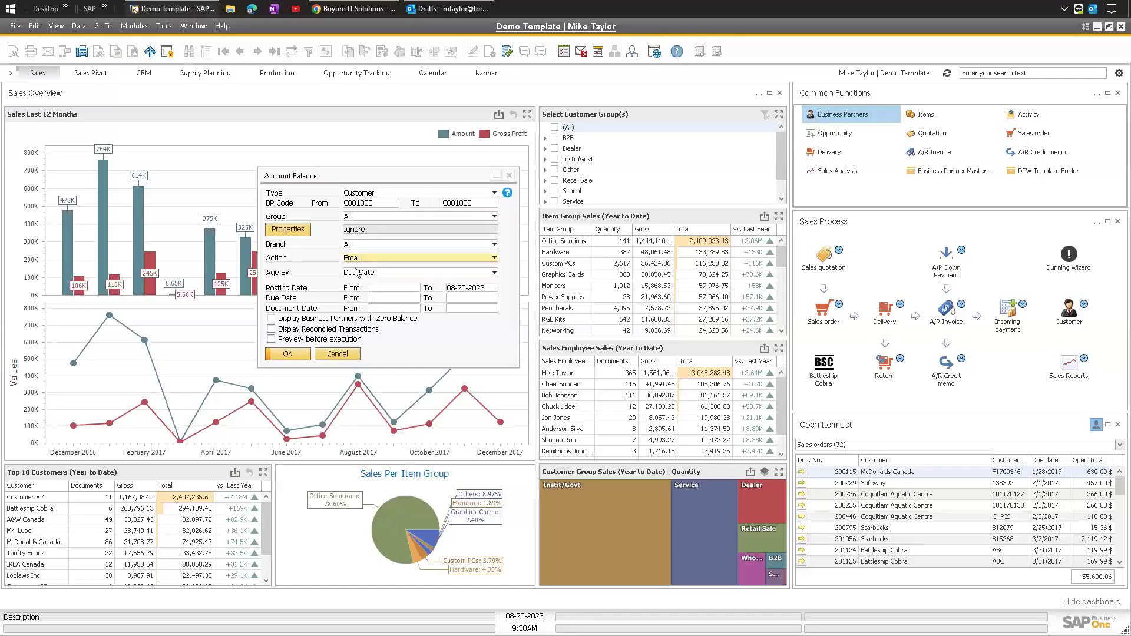
click(286, 341)
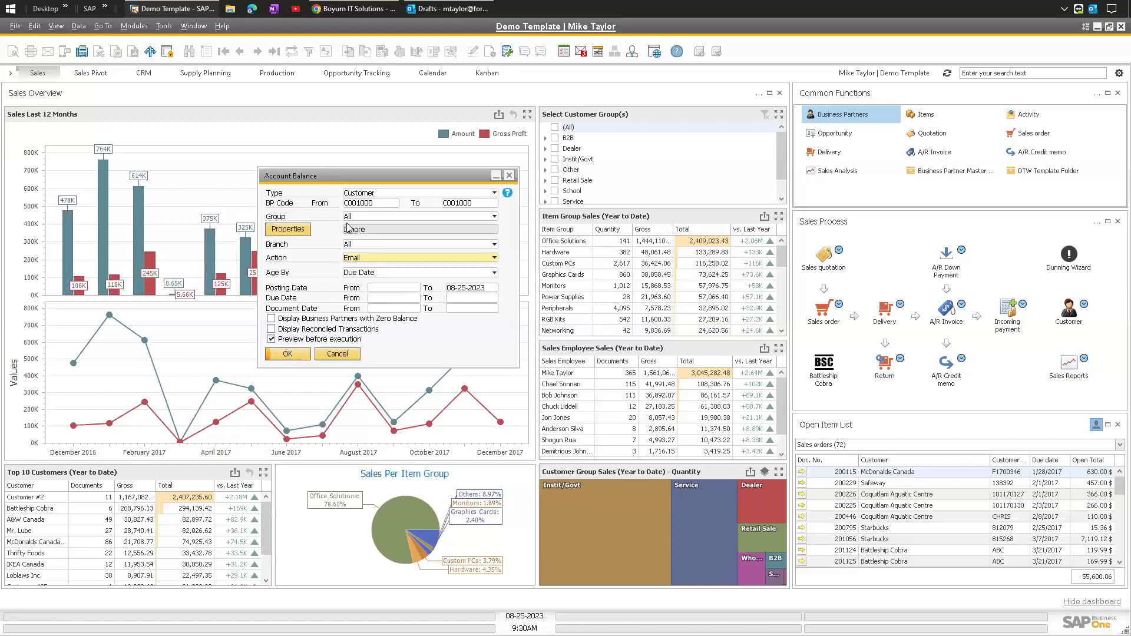
click(282, 354)
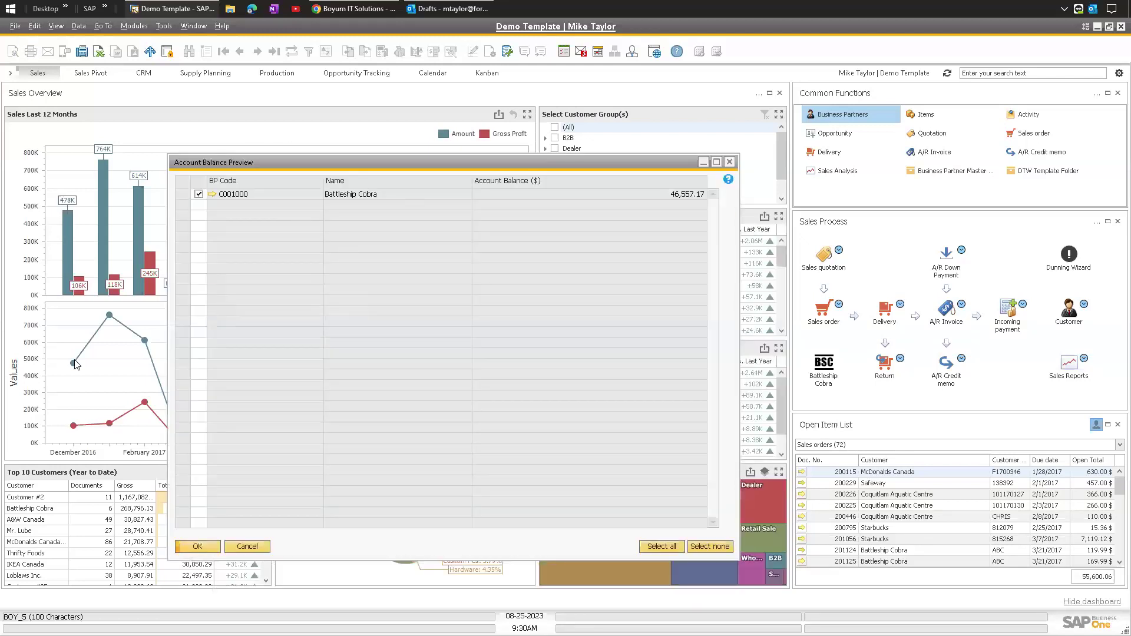
click(197, 546)
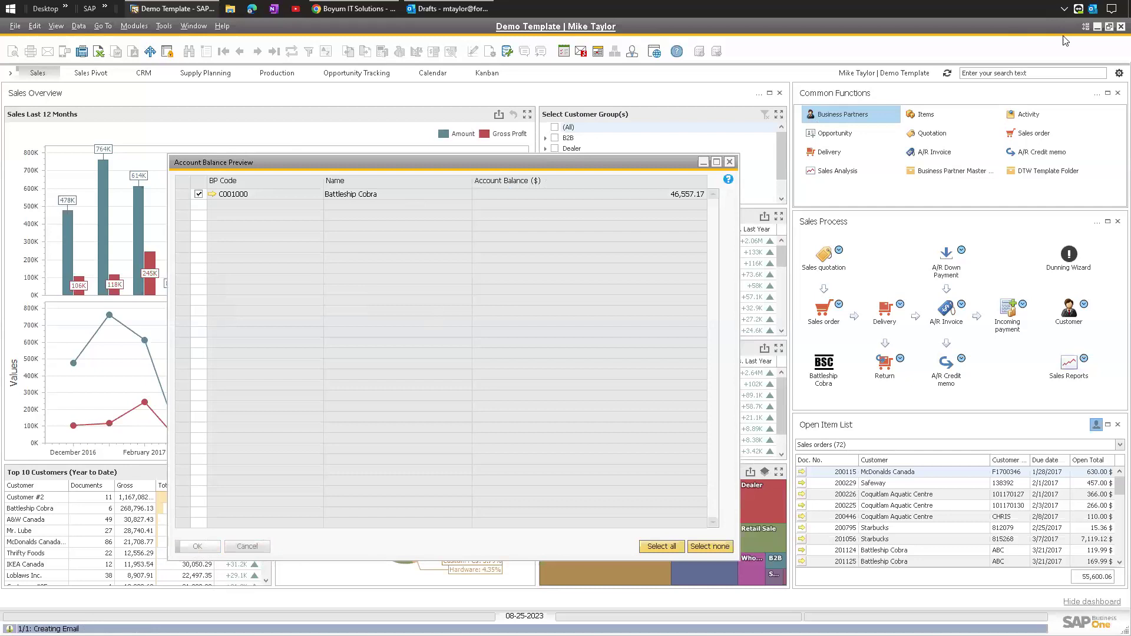
Step: Switch to Outlook and examine the subject line of the account balance draft addressed to Battleship Cobra
double_click(1096, 10)
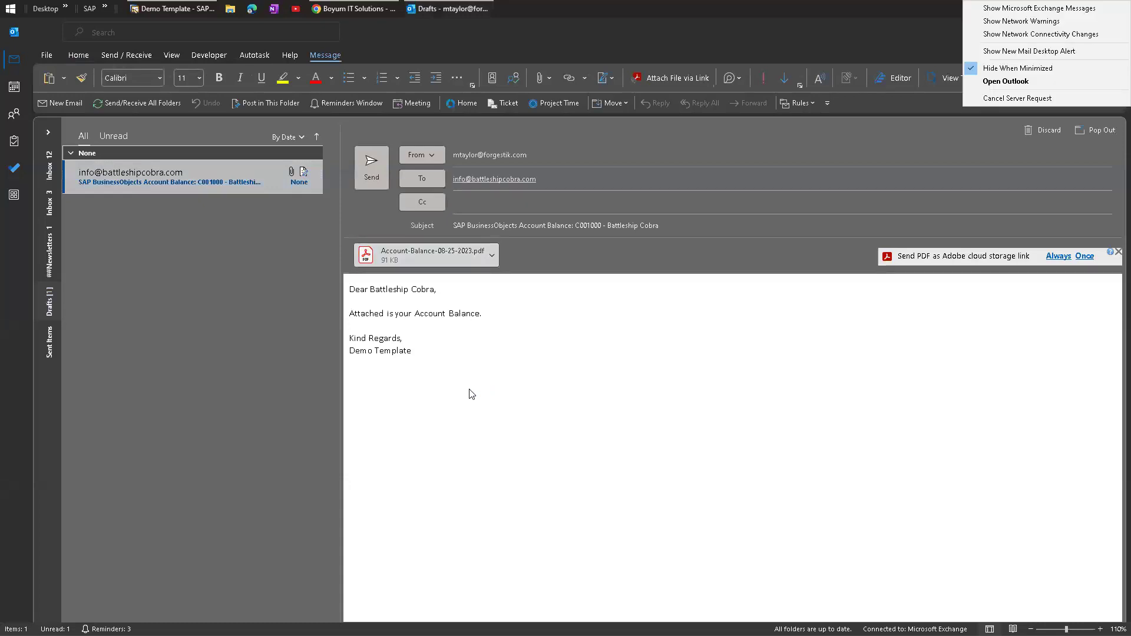
click(860, 3)
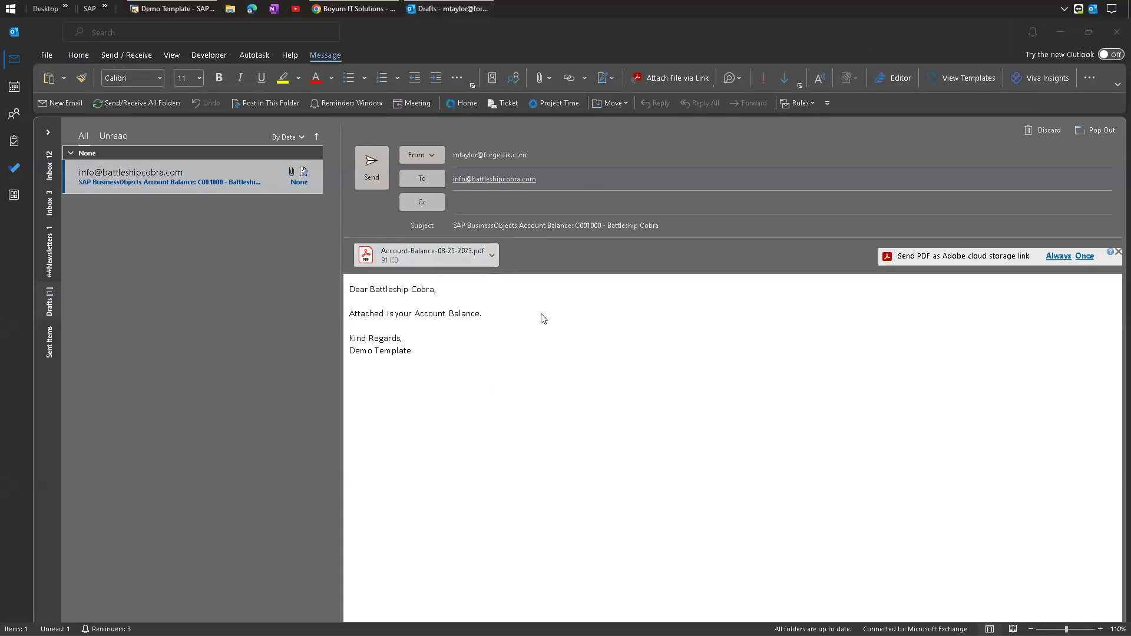
click(418, 297)
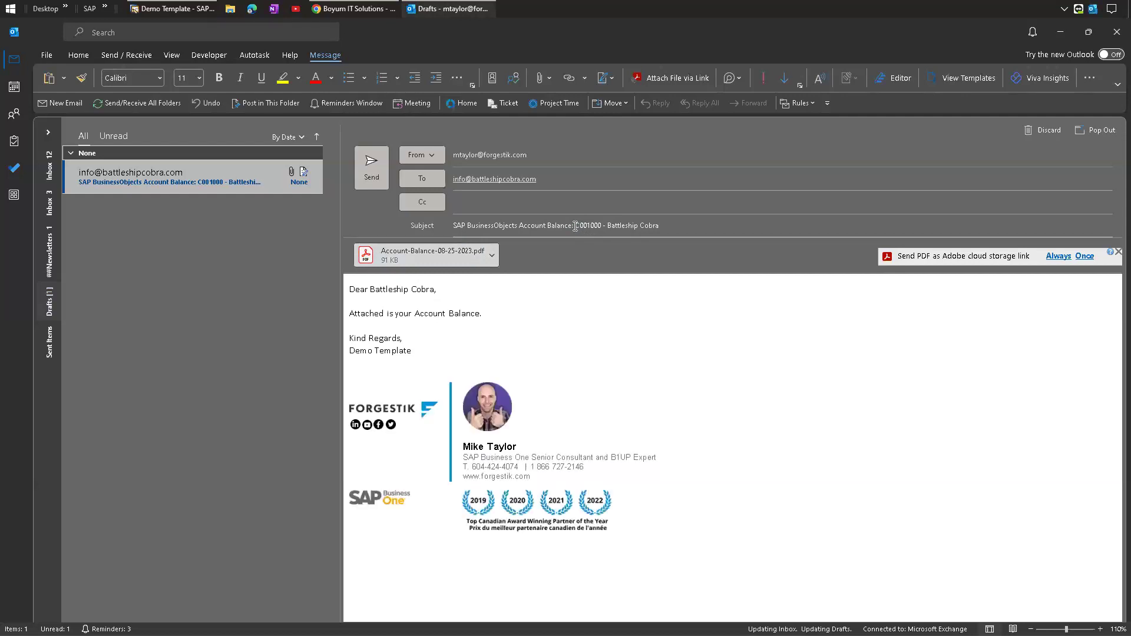
drag(576, 225, 604, 225)
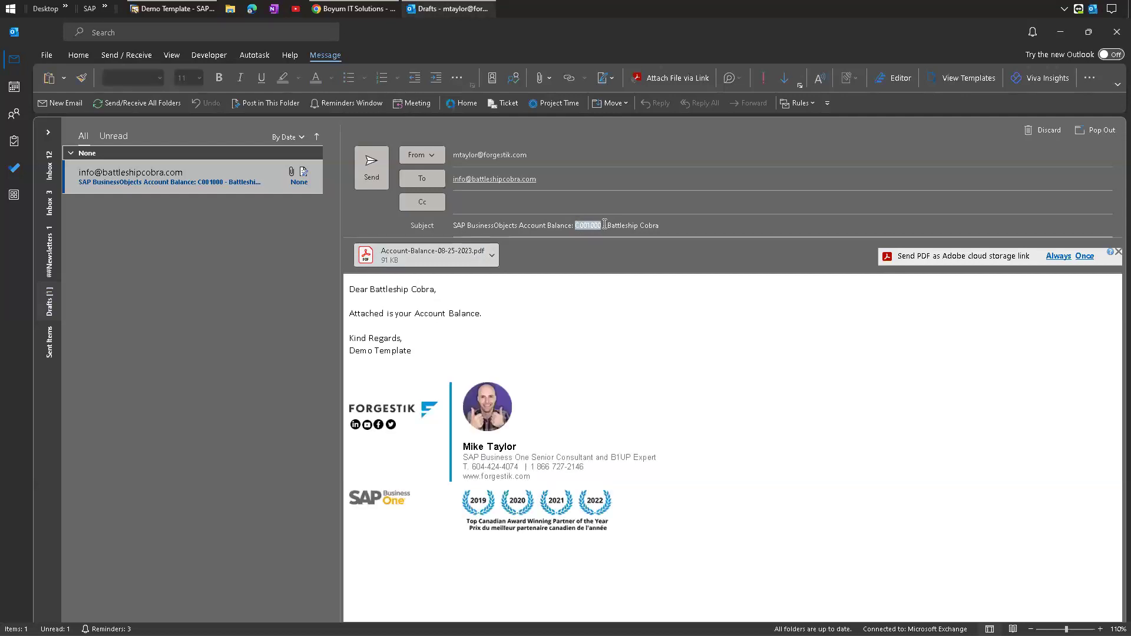
drag(518, 226, 660, 226)
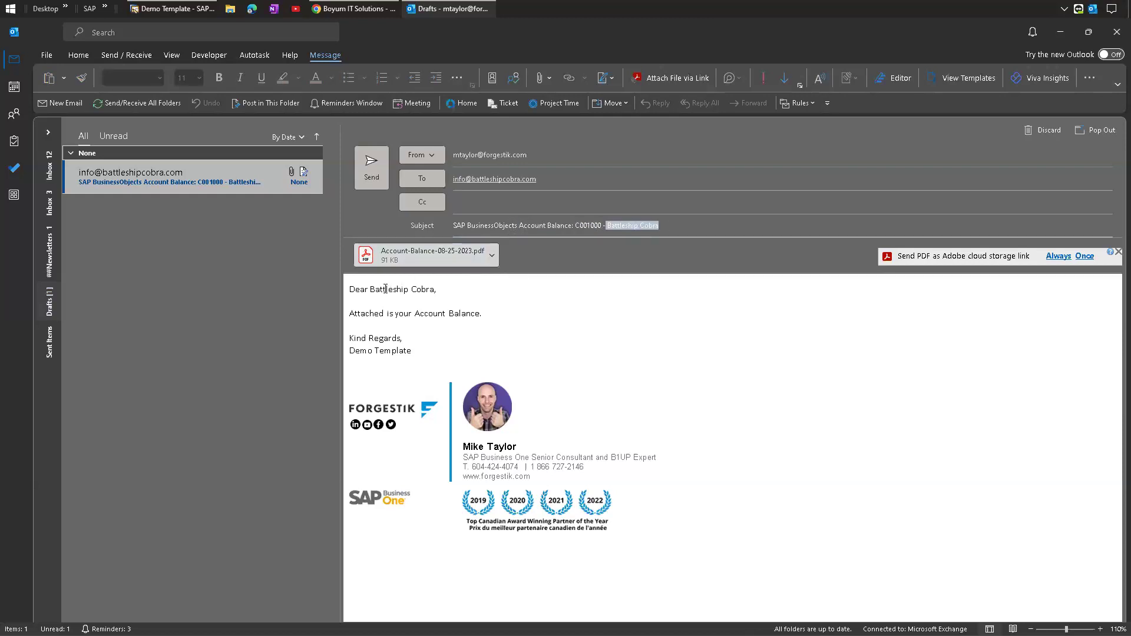
Step: Examine the draft's greeting and message text, and view the attached Account-Balance-08-25-2023.pdf before closing it
drag(351, 291, 460, 297)
drag(351, 315, 528, 327)
click(392, 348)
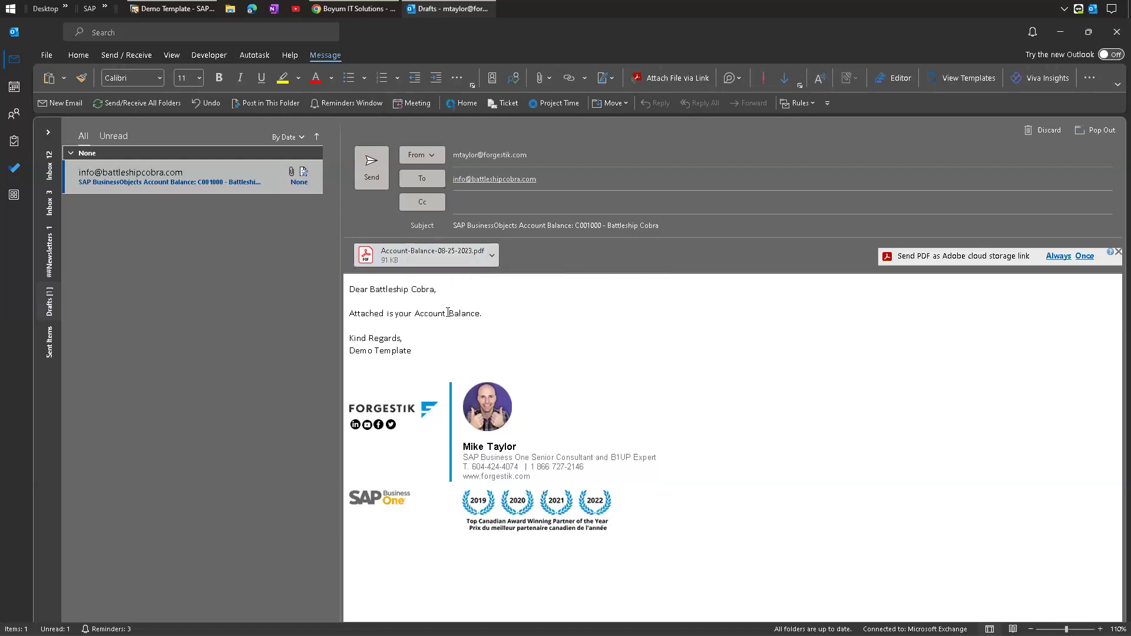
double_click(408, 260)
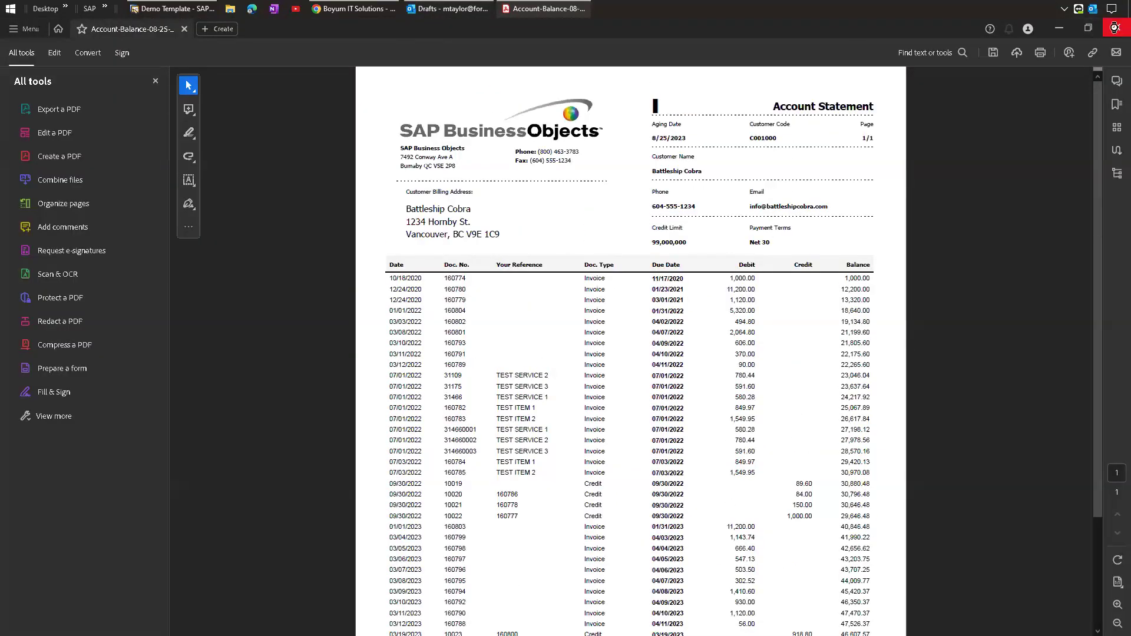
click(1117, 28)
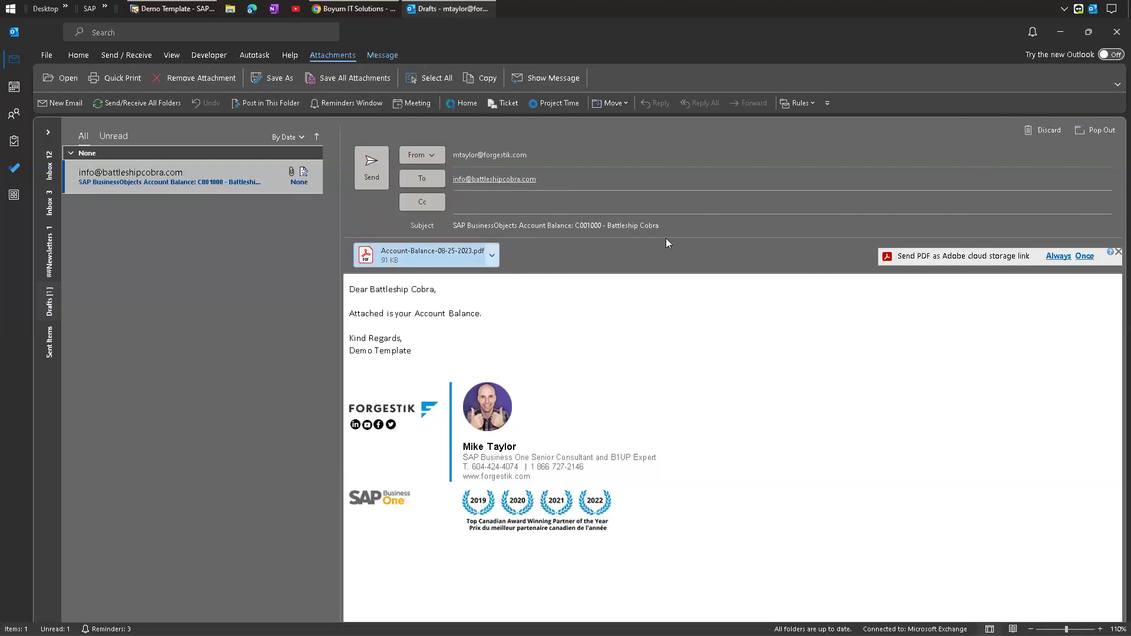
Step: Discard the email draft, return to SAP Business One and cancel out of the Account Balance Preview and Account Balance windows
click(1046, 130)
click(1067, 30)
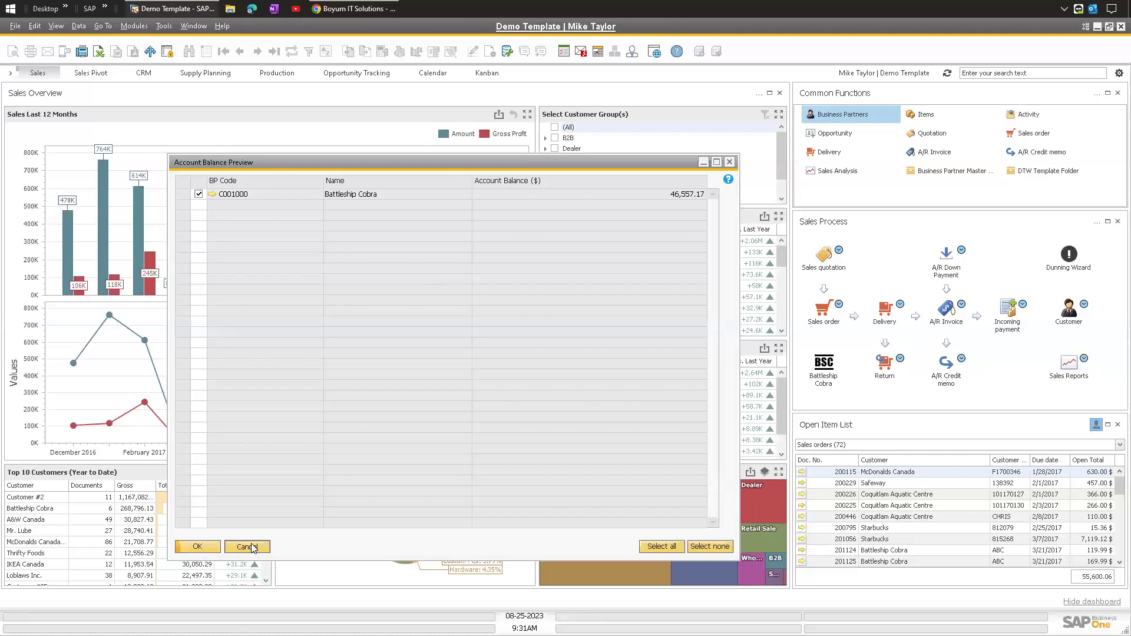
click(247, 547)
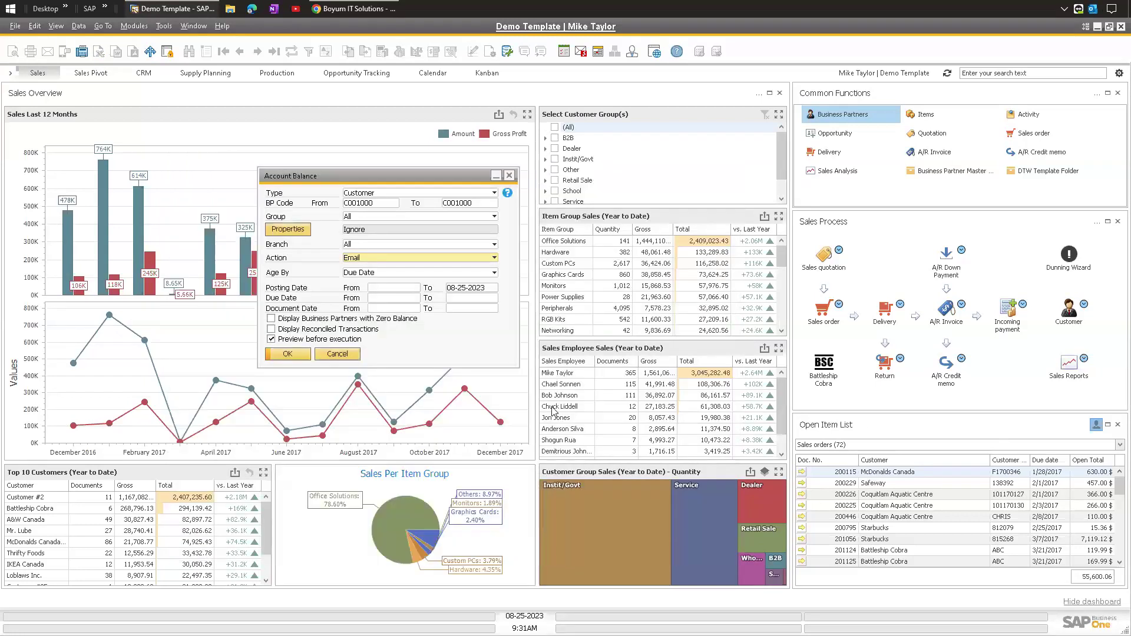
click(341, 356)
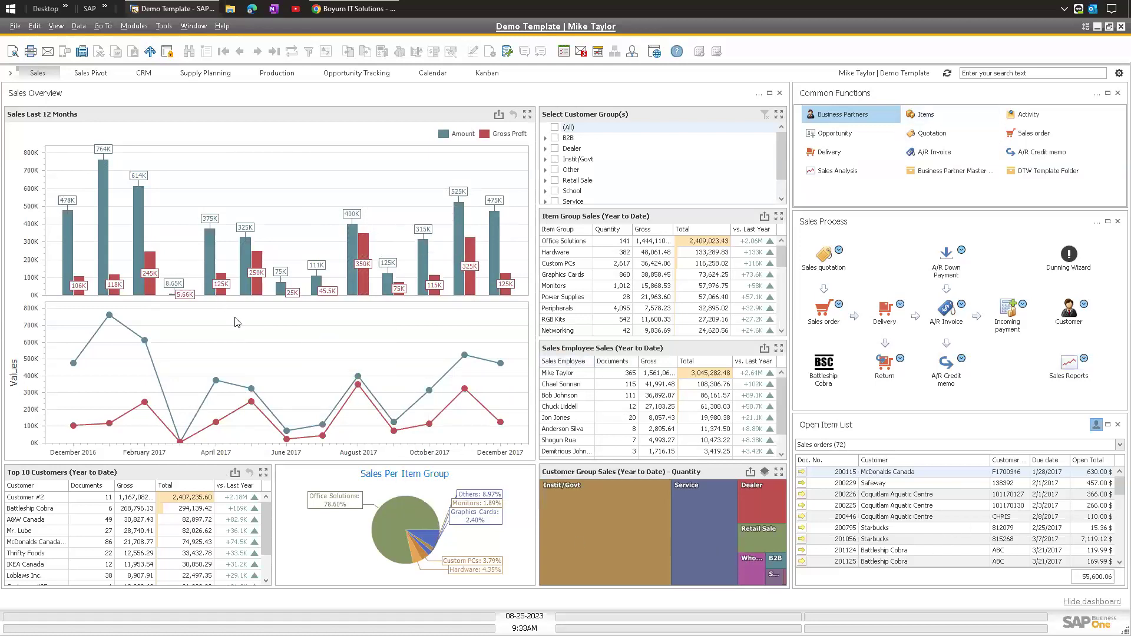
Step: Open the dashboard widget editor to examine the available dashboard widgets, and close it
click(1114, 74)
click(1114, 73)
click(1113, 74)
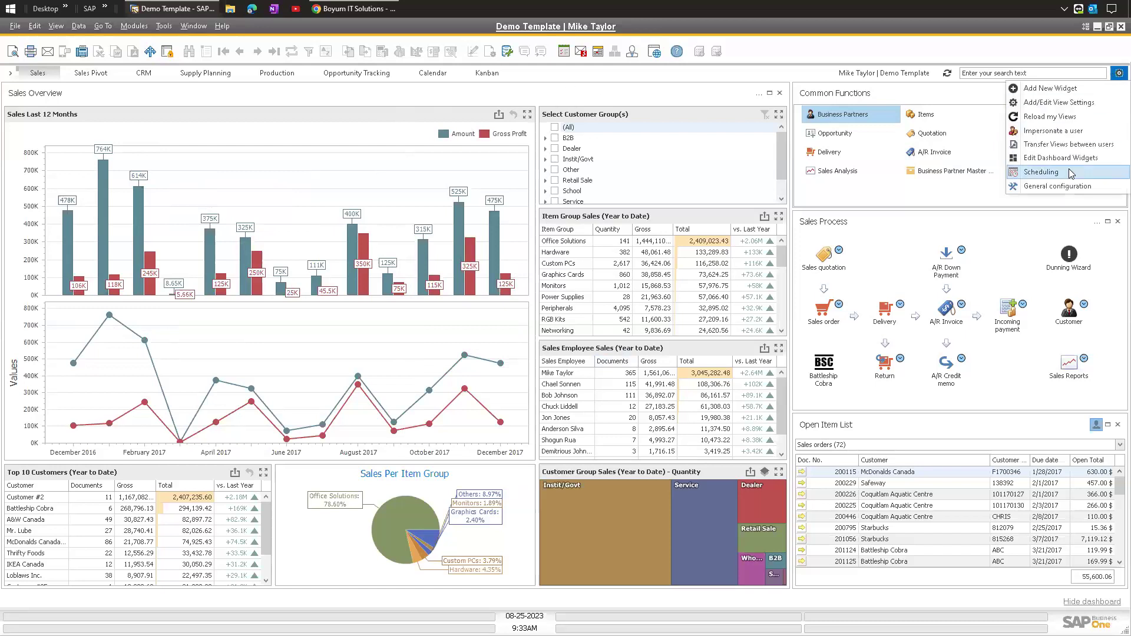
click(1055, 158)
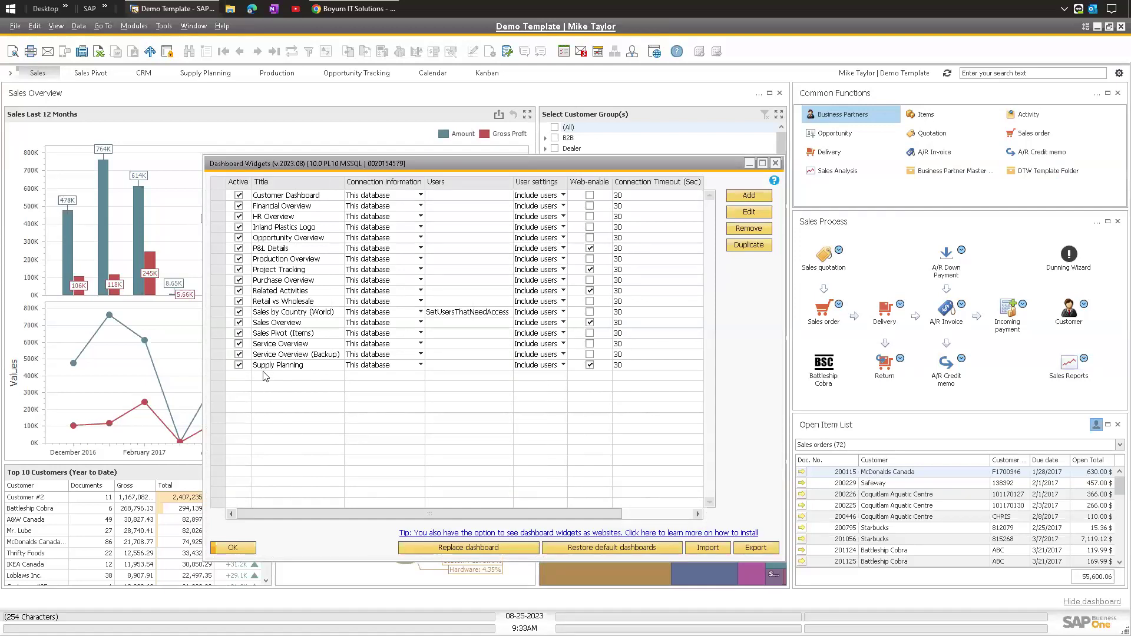
click(776, 167)
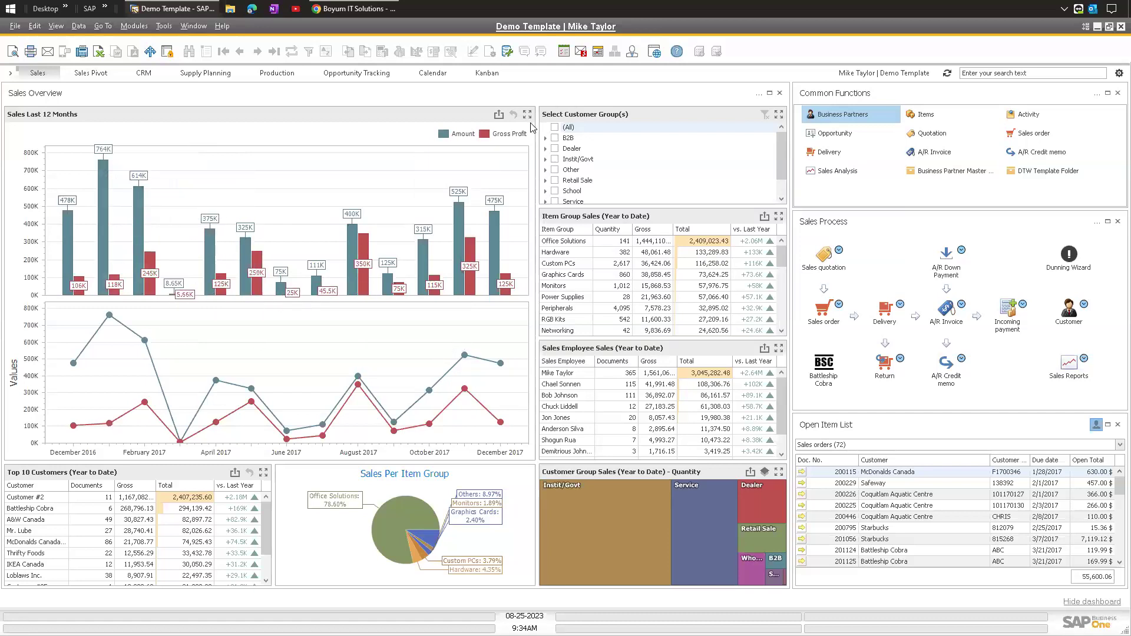
Step: Drill down into February 2017 in the Sales Last 12 Months bar chart
click(139, 246)
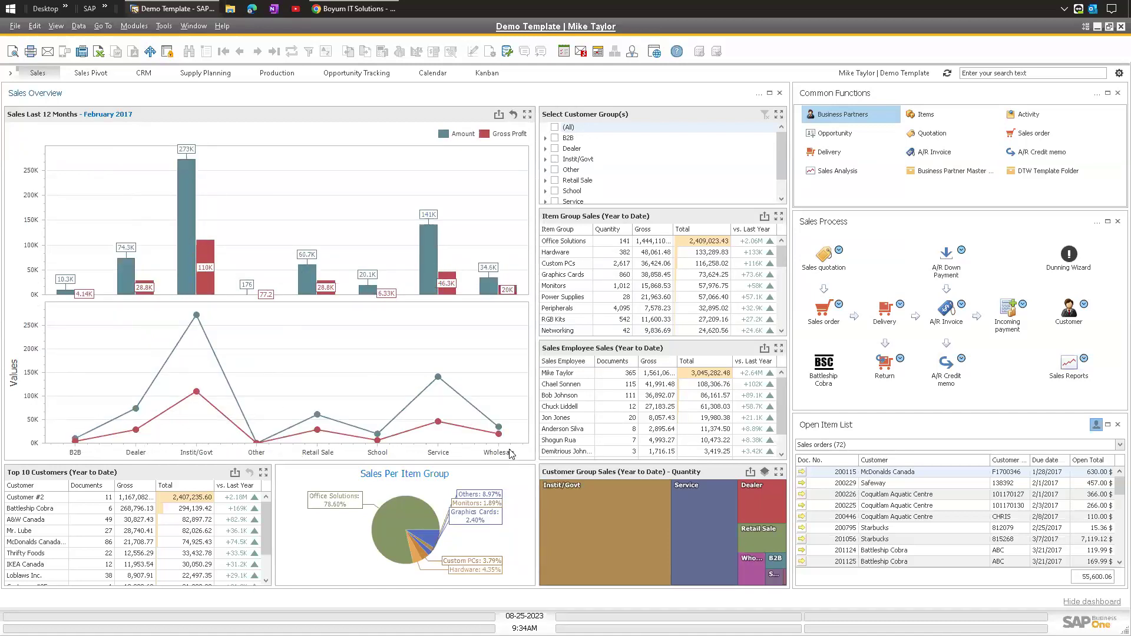
Step: Leave the February 2017 drill-down, then filter the sales overview by customer groups including Dealer, Other and Retail Sale, and clear the filter
click(513, 115)
click(554, 148)
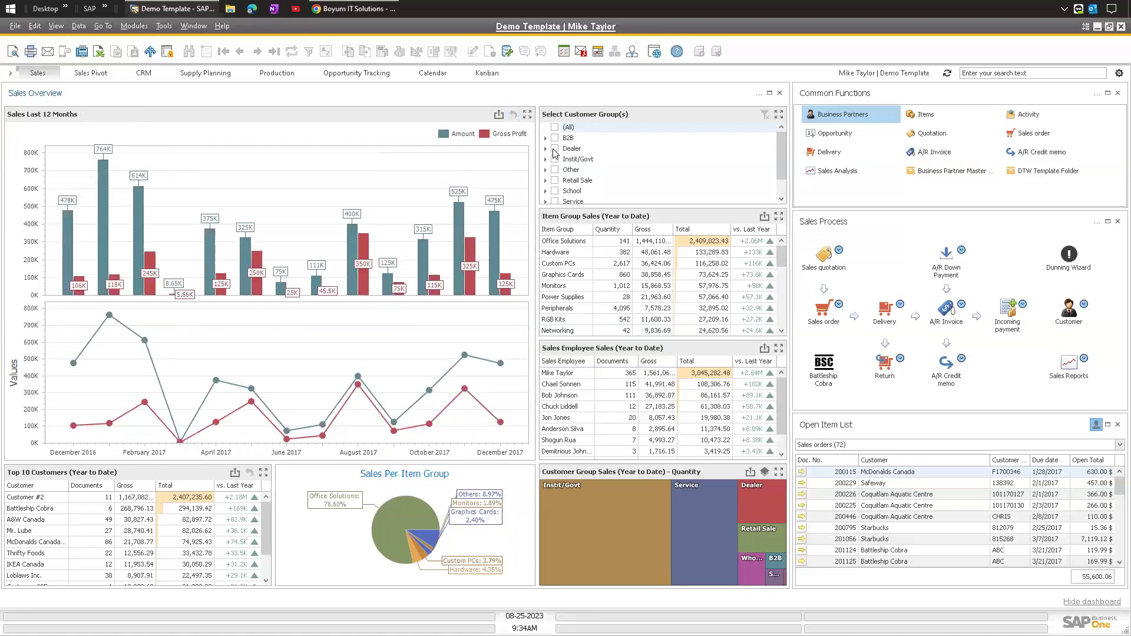
click(554, 180)
click(554, 191)
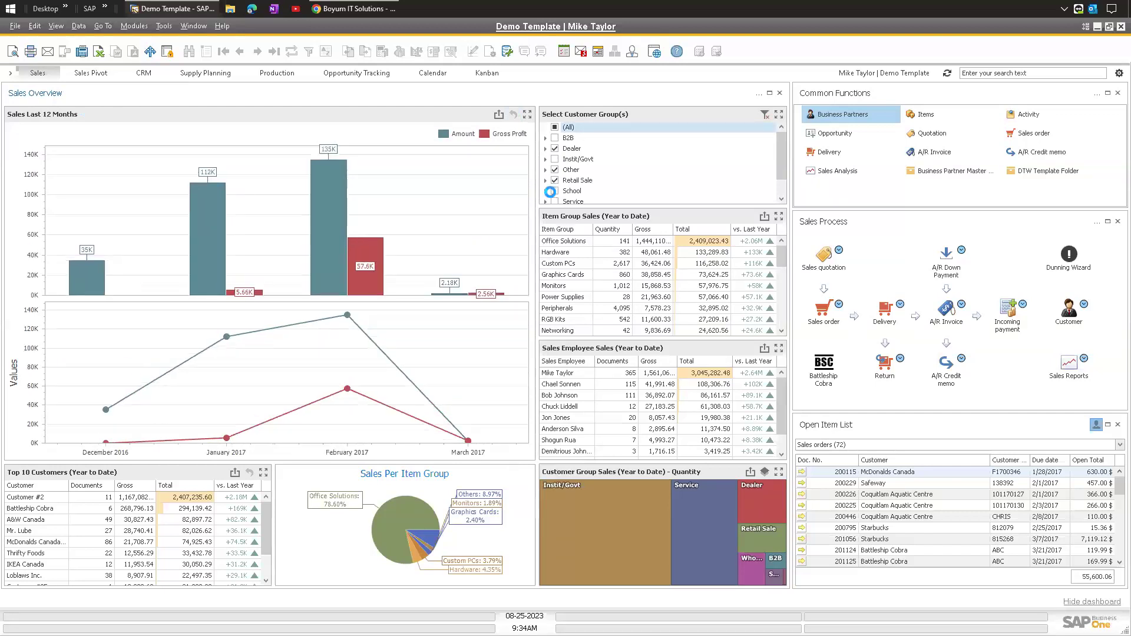
click(554, 201)
click(555, 127)
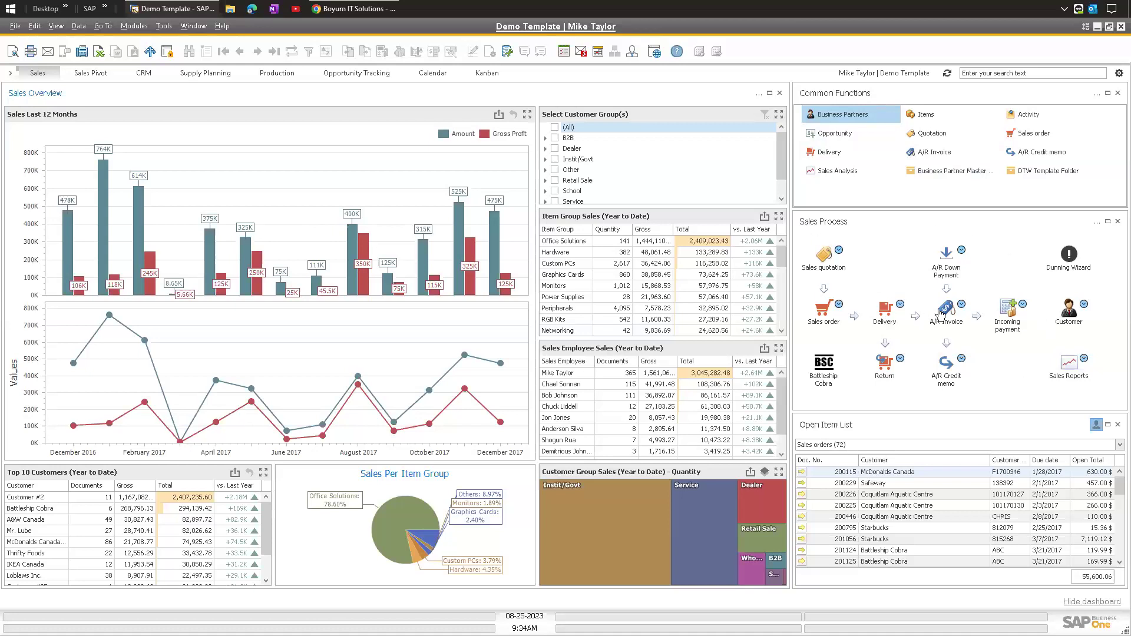
Step: View the document types available in the Open Item List, keeping Sales orders as the displayed type
click(839, 252)
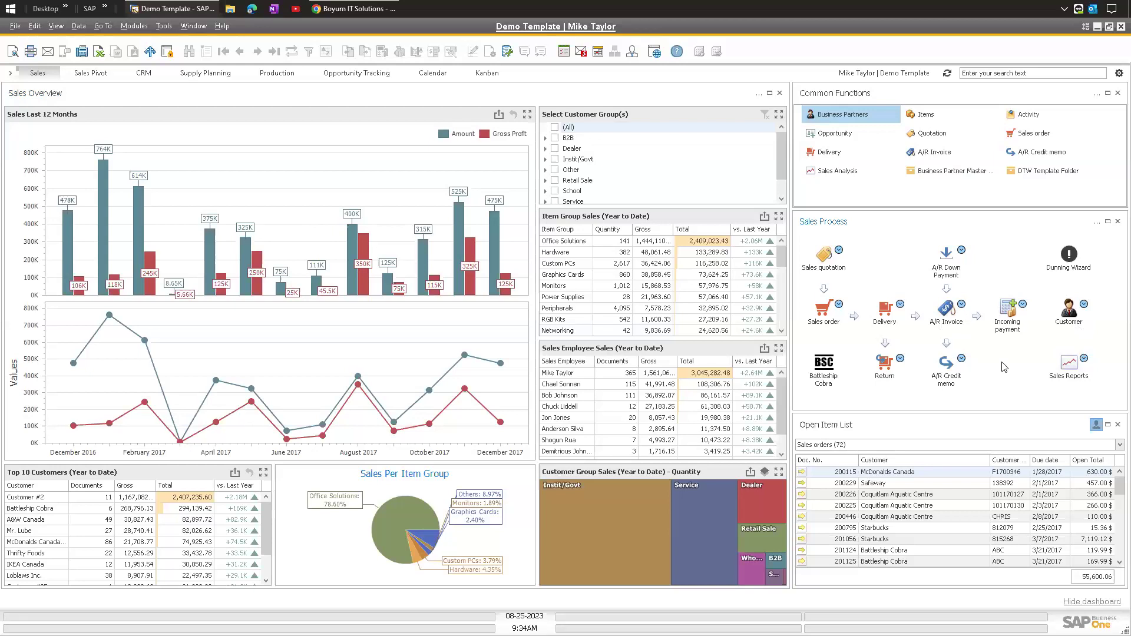
click(845, 446)
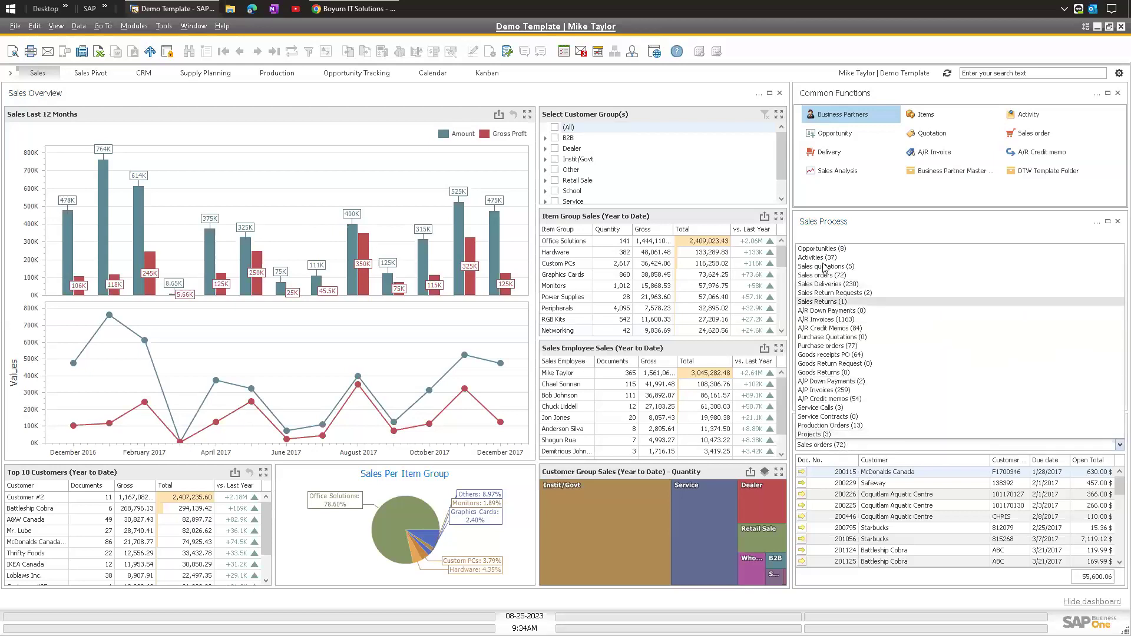
click(834, 449)
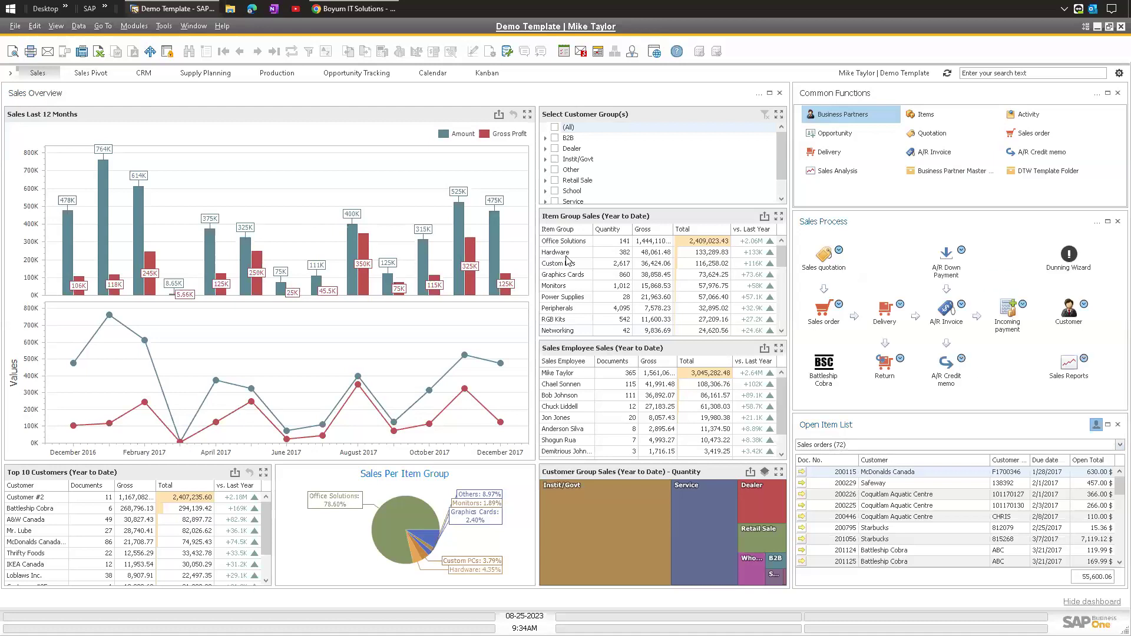
Step: Open the Sales Pivot dashboard and limit its range filter to Q1 2019
click(85, 77)
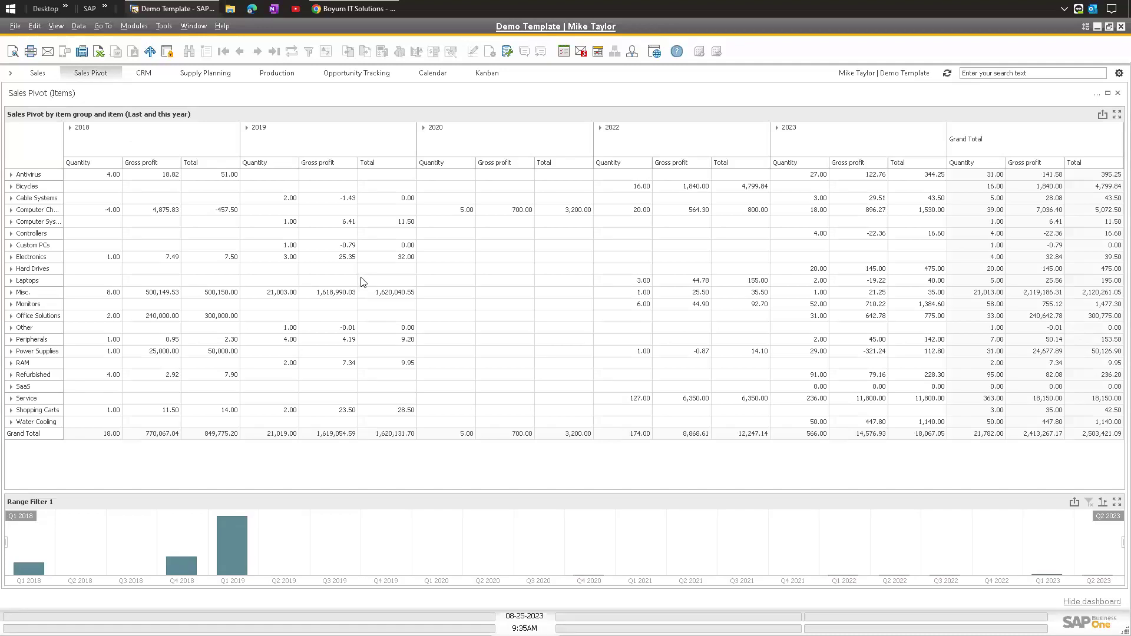
right_click(343, 245)
click(538, 305)
click(380, 196)
click(244, 536)
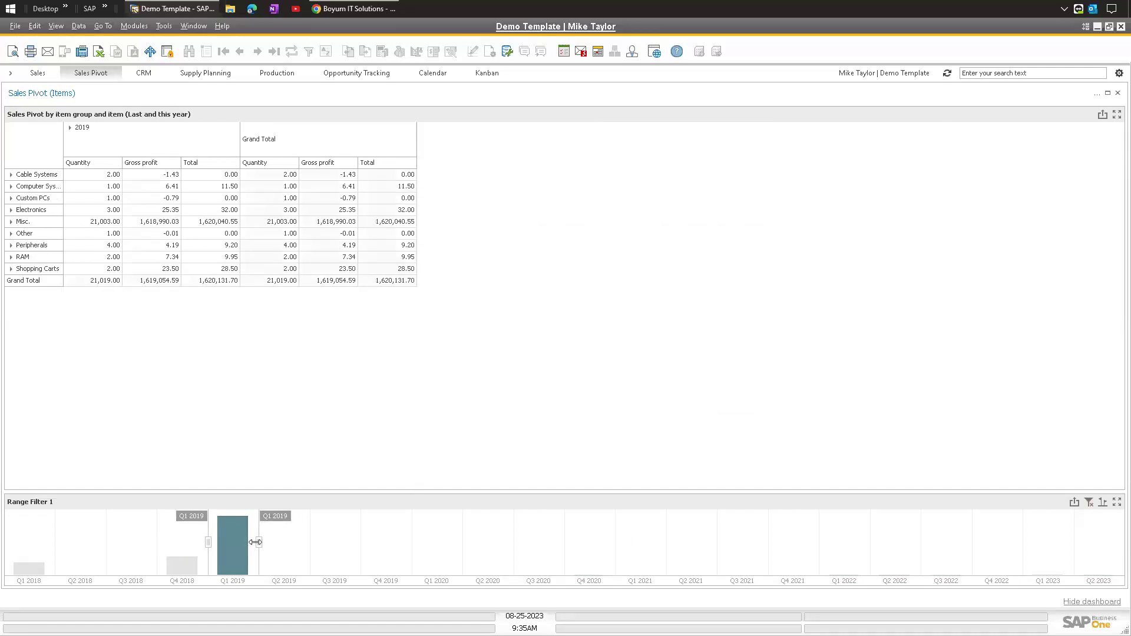
Step: Widen the sales pivot's range filter to span Q3 2018 through Q2 2019
drag(261, 542, 361, 543)
drag(208, 542, 157, 543)
drag(265, 550, 212, 555)
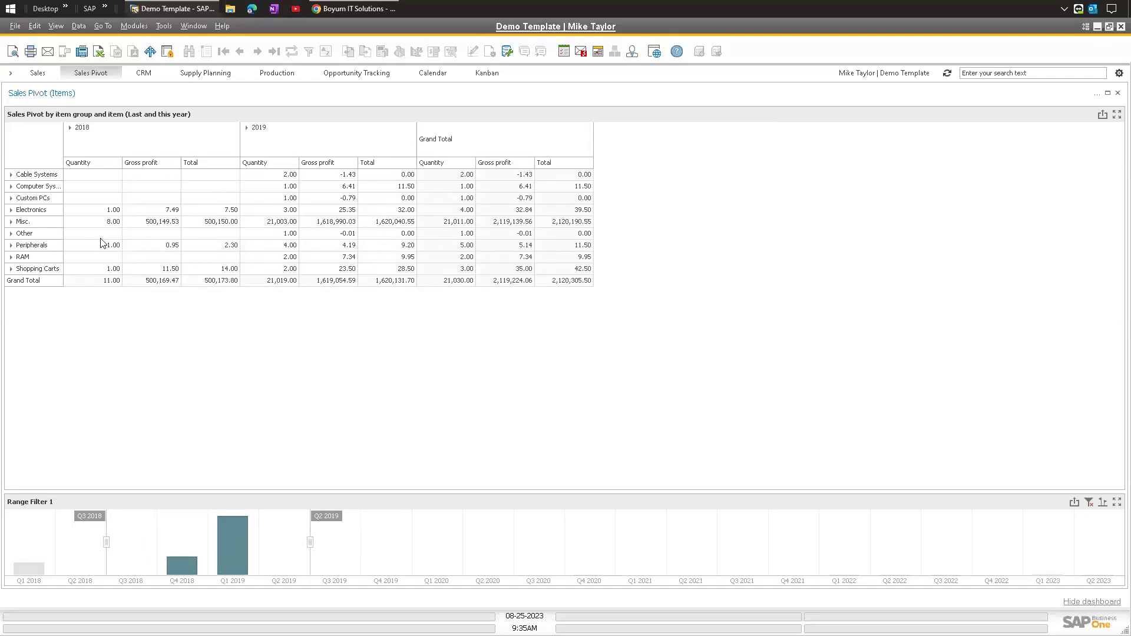
Step: Expand the Custom PCs and Computer Systems item groups in the pivot to view their items, and collapse them again
click(11, 199)
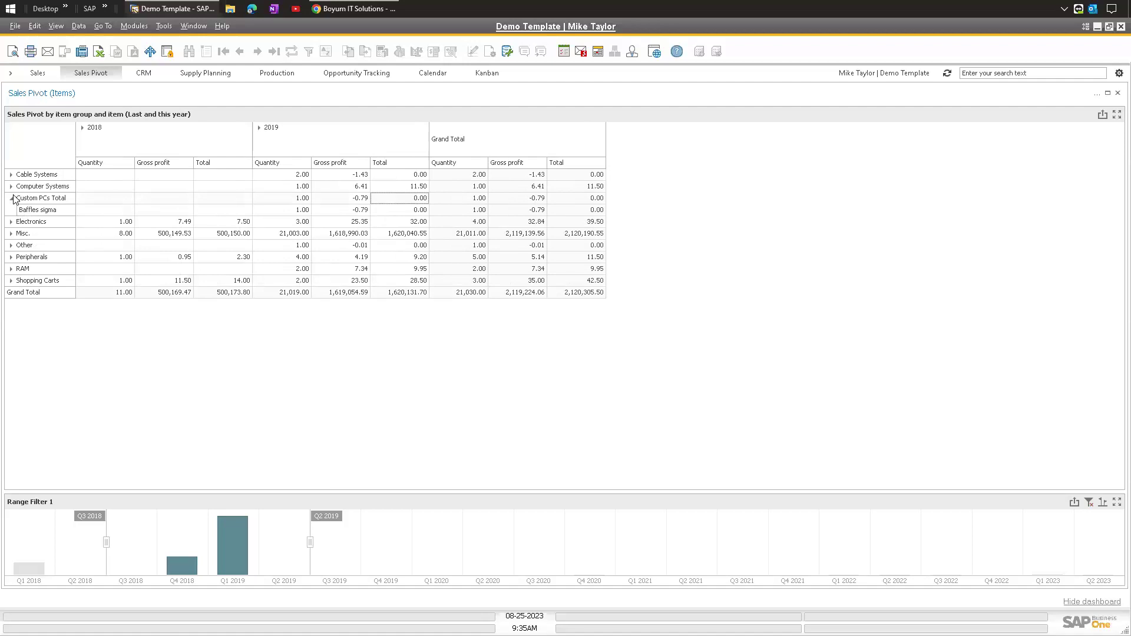
click(12, 200)
click(11, 187)
click(12, 187)
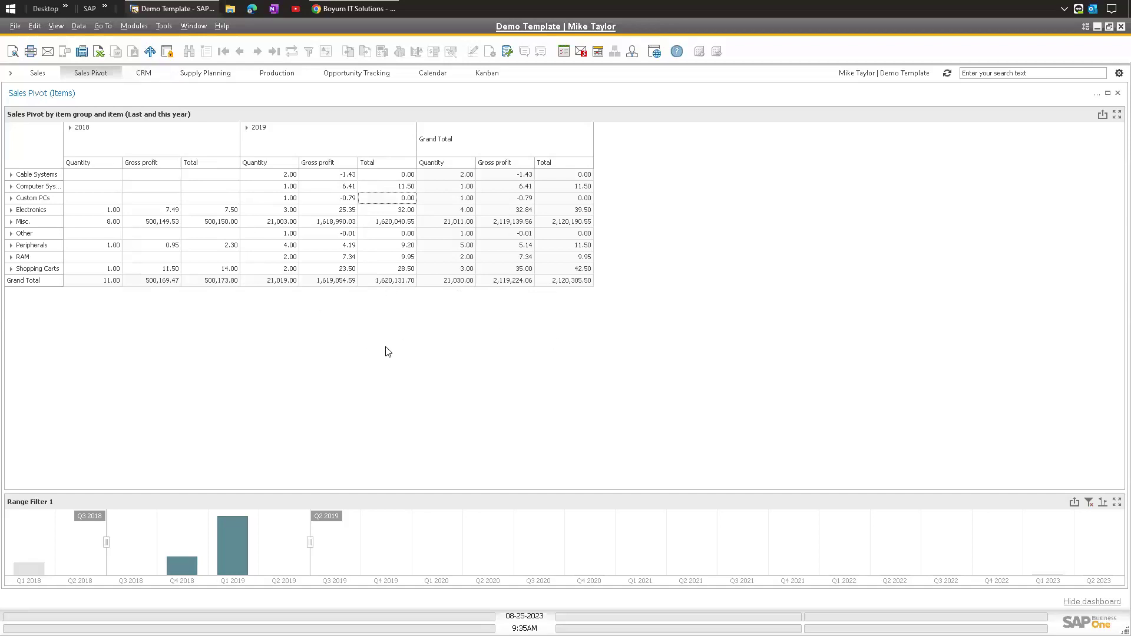
Step: Expand the 2019 and 2018 pivot columns down to their quarters and months
click(247, 128)
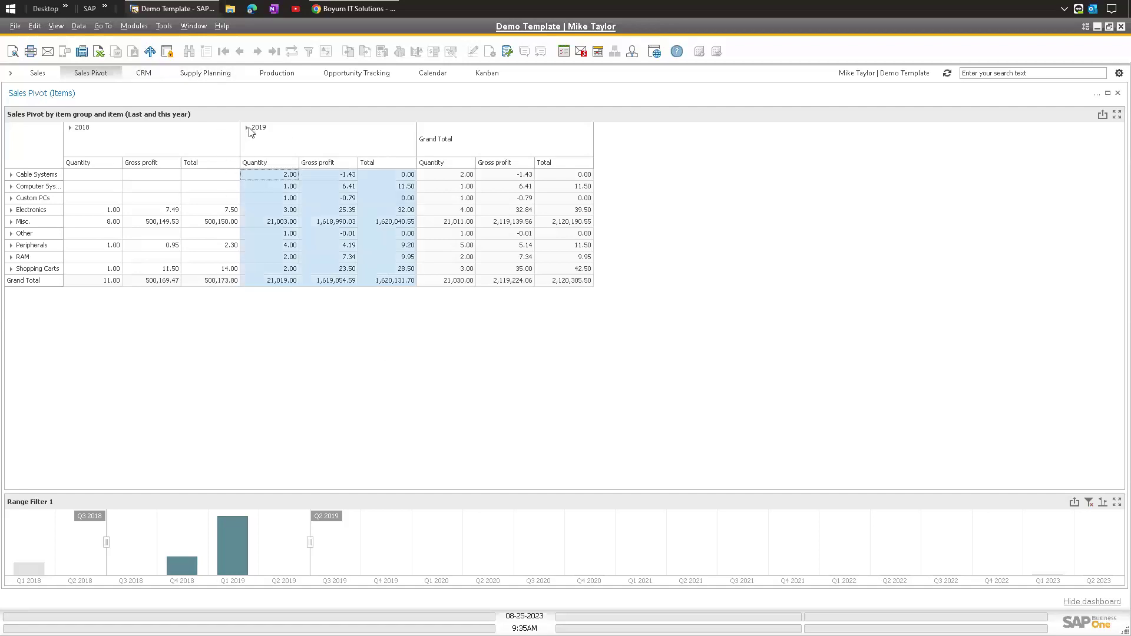
click(248, 140)
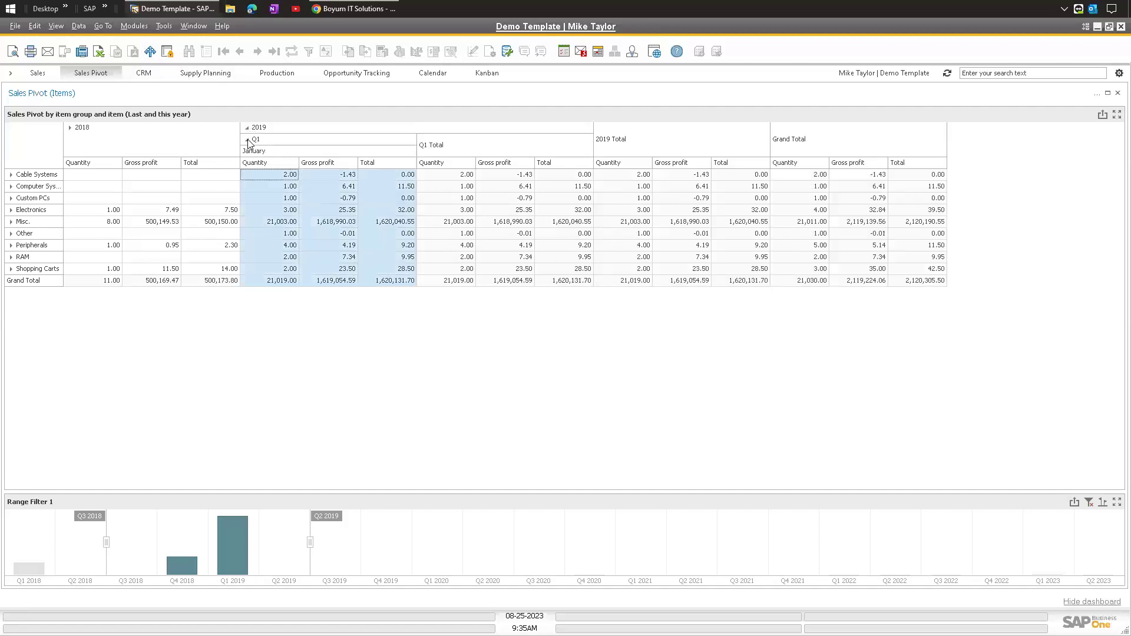
click(70, 128)
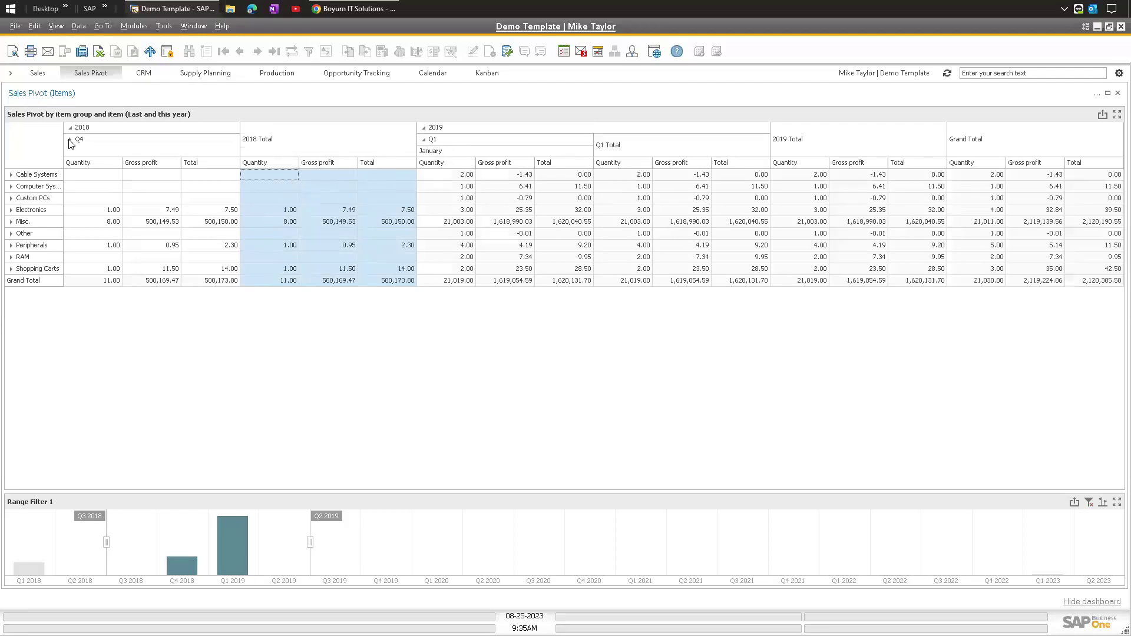
click(70, 140)
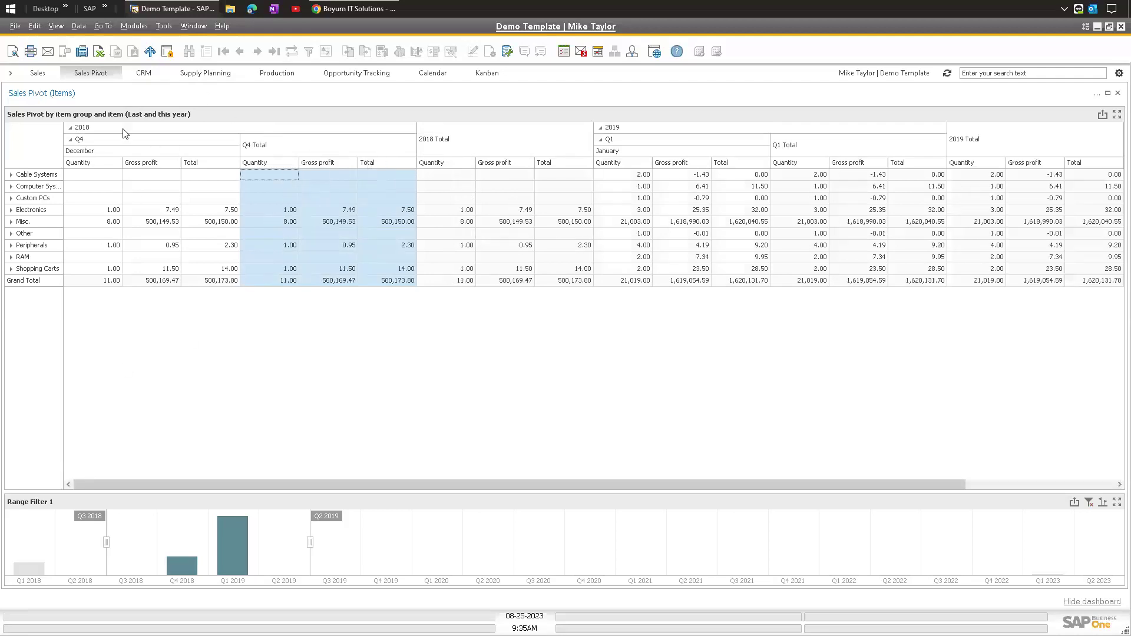
Step: On the CRM board, move the TESTING 2 opportunity to Discovery and back to Quote, checking its potential amount editor
click(145, 75)
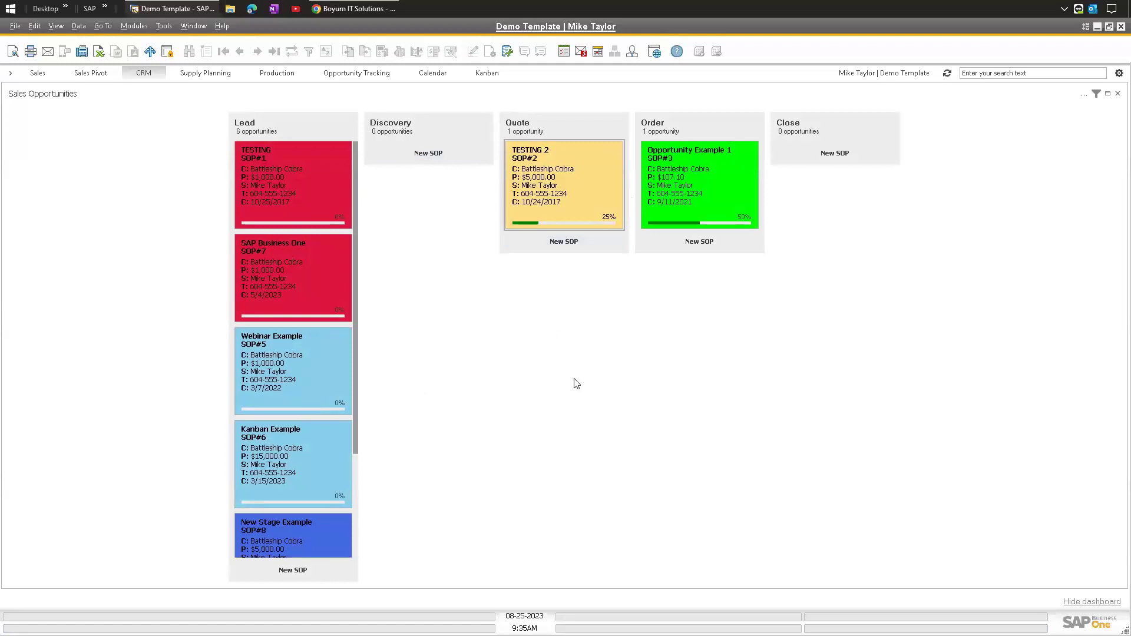
drag(565, 180, 433, 212)
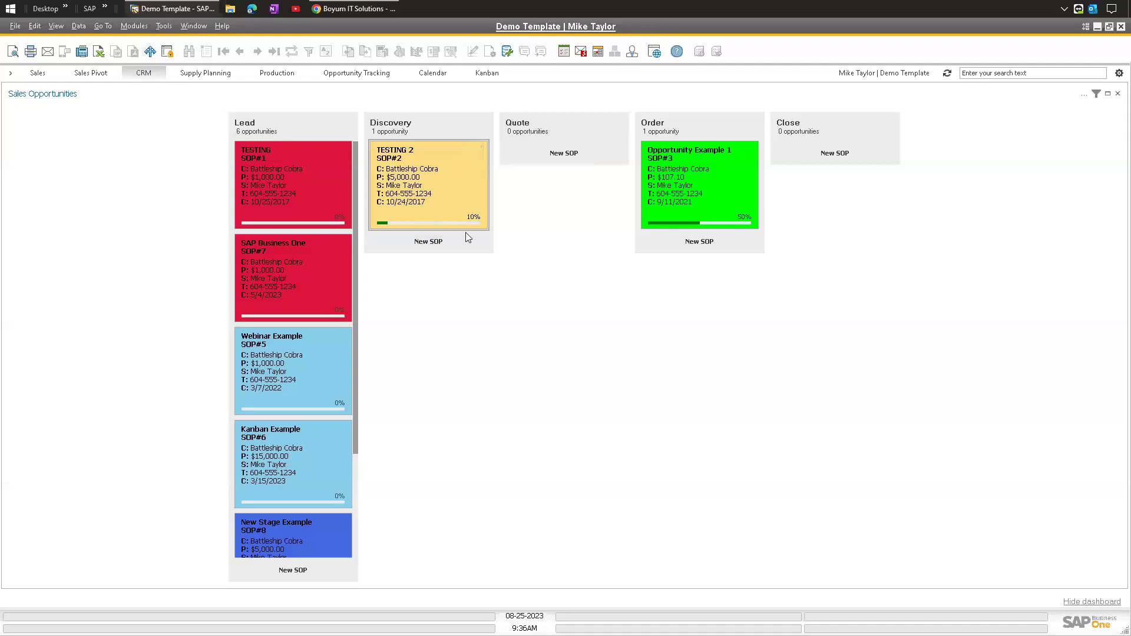
double_click(481, 150)
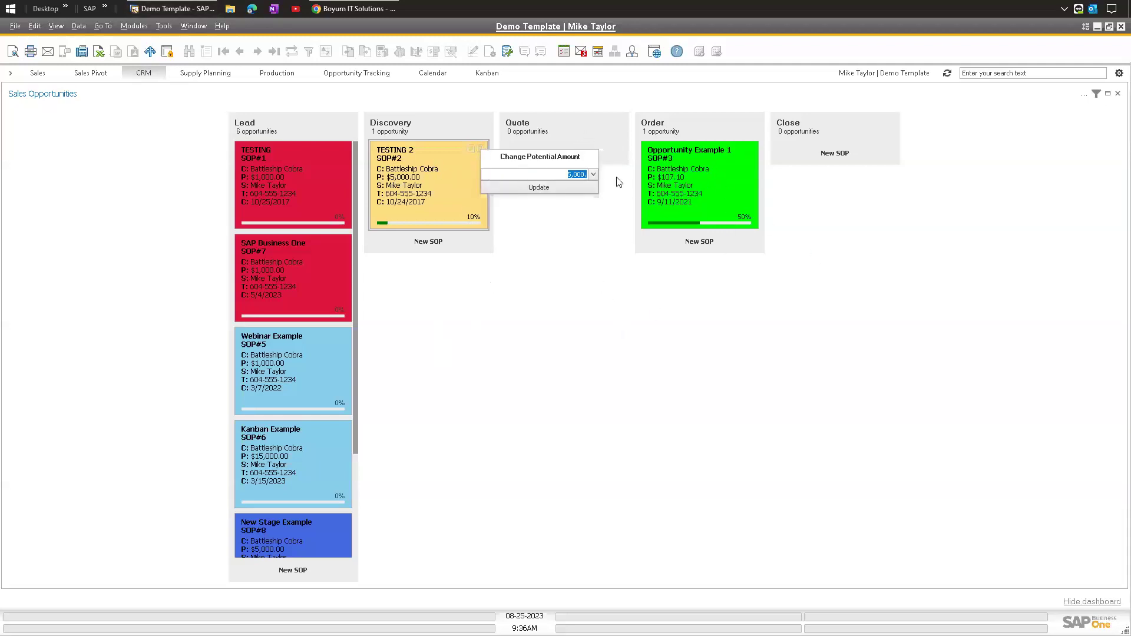
click(537, 188)
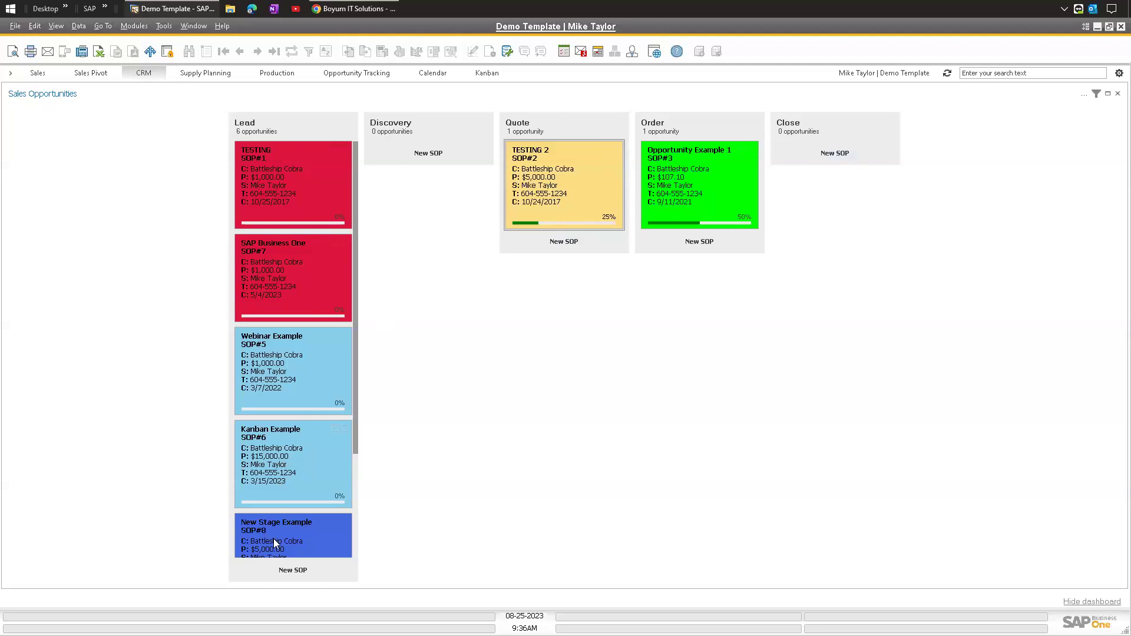
drag(355, 271, 354, 172)
Step: Open the Supply Planning dashboard and set its range filter to 5/30/2019 through 6/14/2020
click(207, 75)
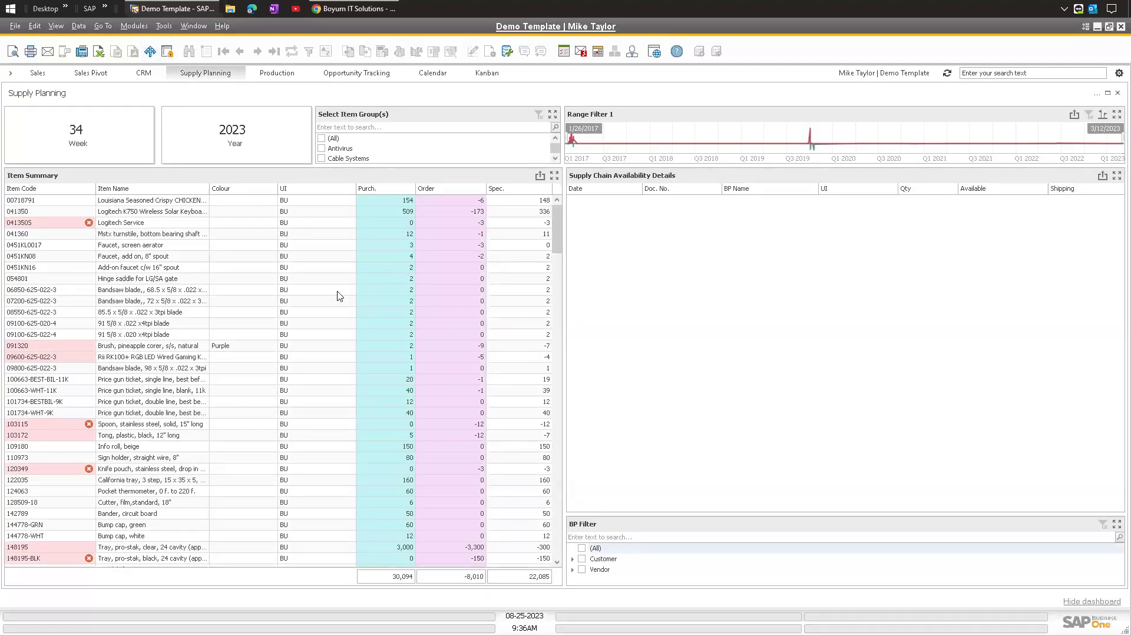
drag(807, 150, 814, 147)
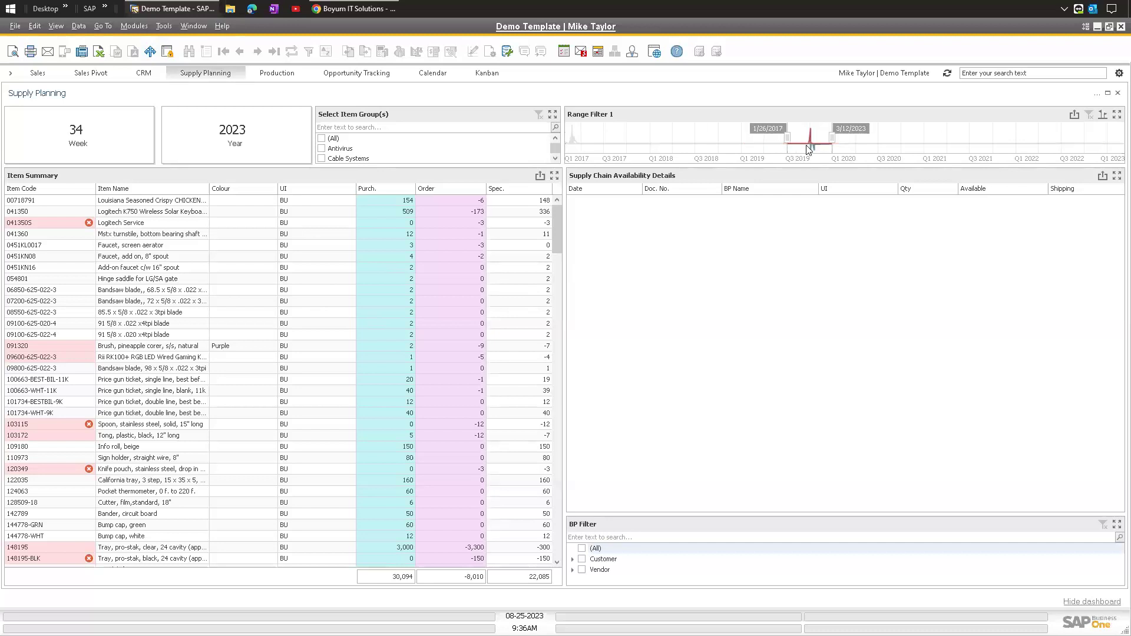
drag(880, 138, 824, 140)
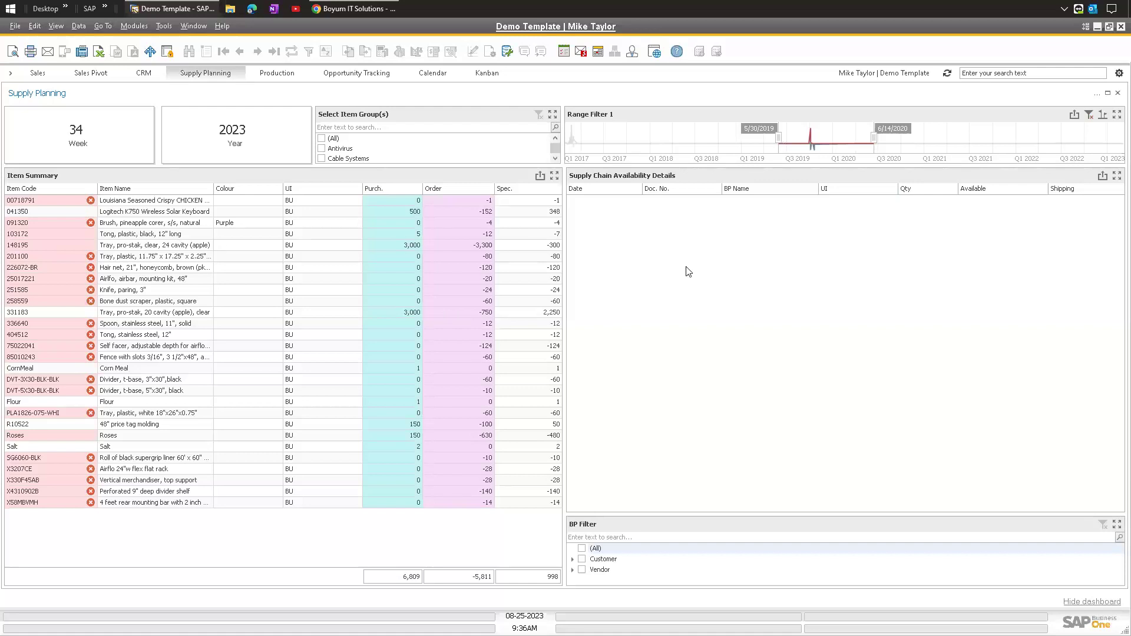
Step: Select the Logitech K750 Wireless Solar Keyboard in the item summary and examine its Battleship Cobra and Vendor #67 supply chain availability rows
click(125, 214)
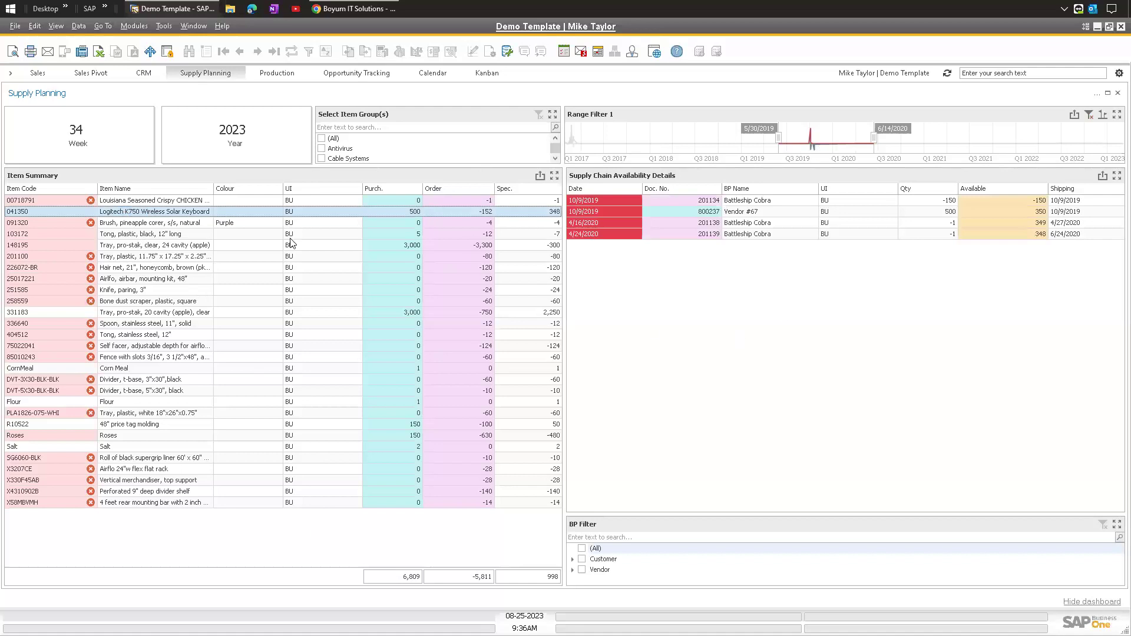
click(692, 211)
click(737, 202)
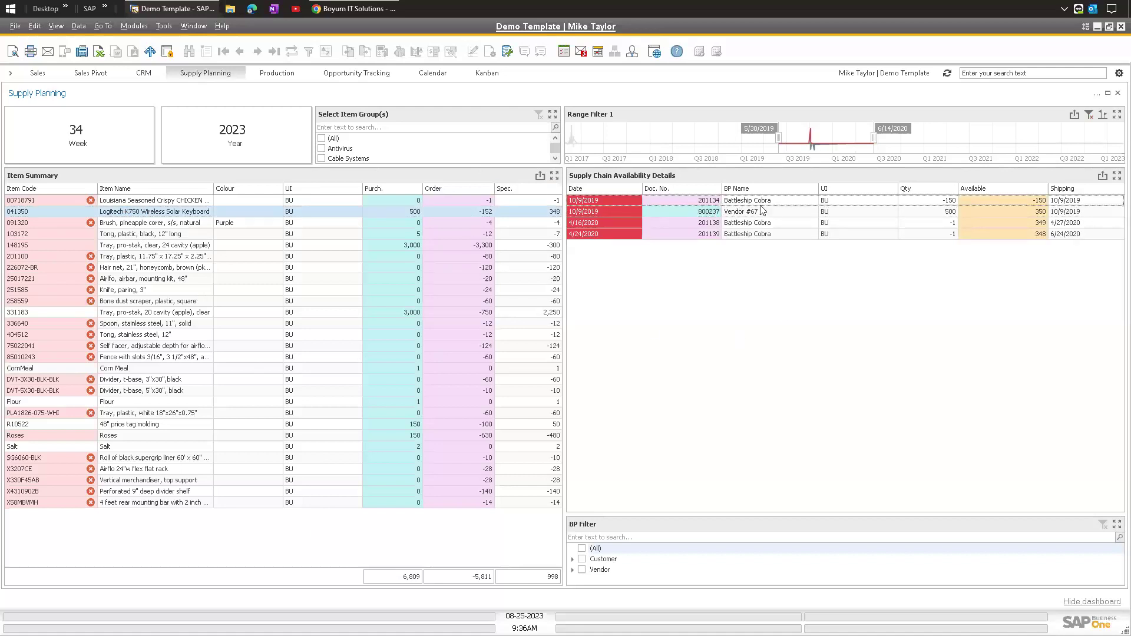
click(708, 214)
click(709, 201)
click(705, 214)
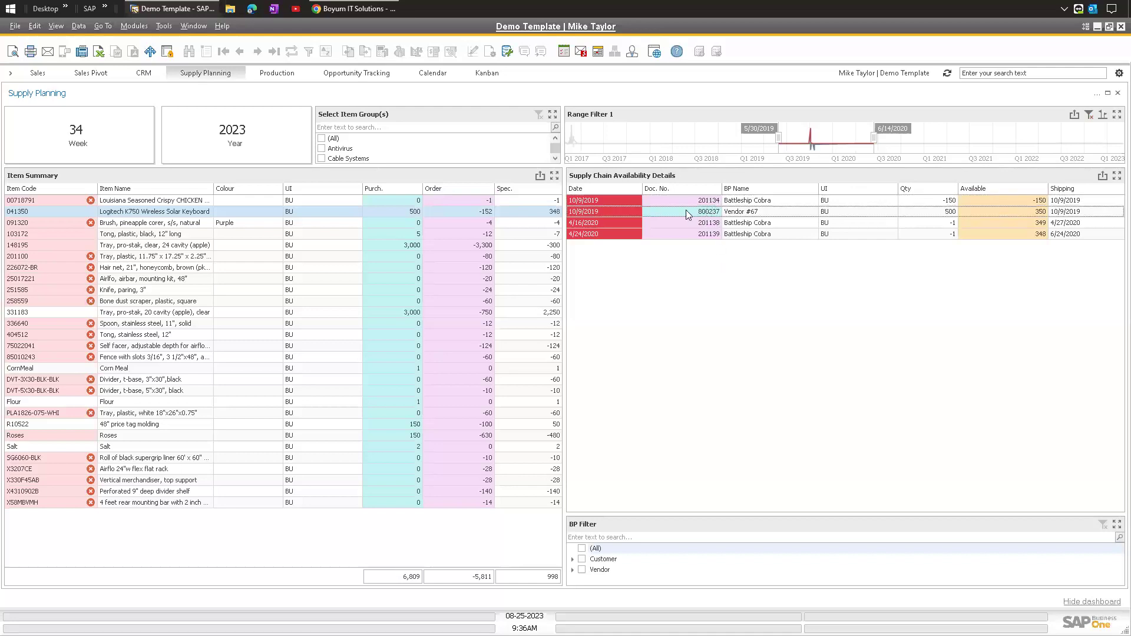
Step: Open the Vendor #67 purchase order from the keyboard's supply chain availability details to view it, and close it
right_click(694, 210)
click(728, 218)
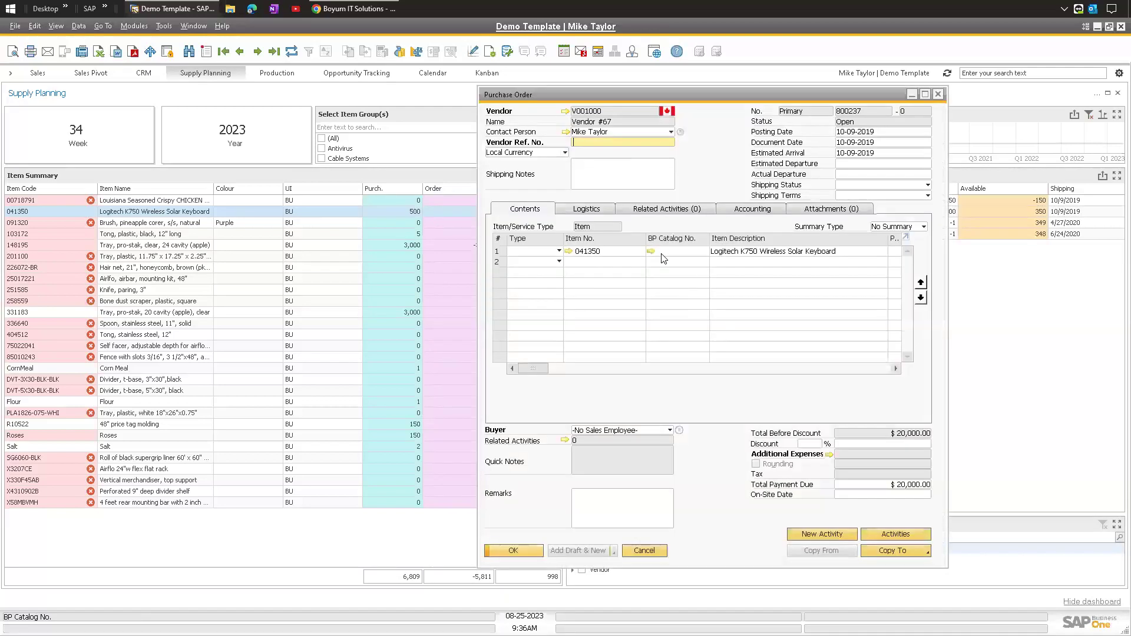
drag(617, 98, 247, 98)
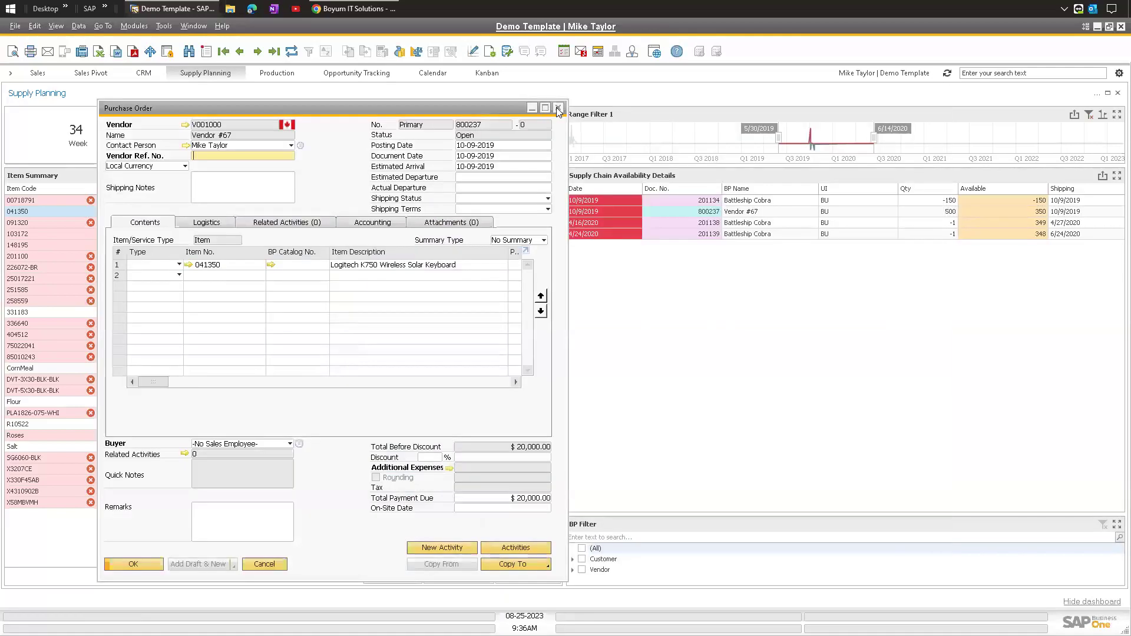
click(701, 384)
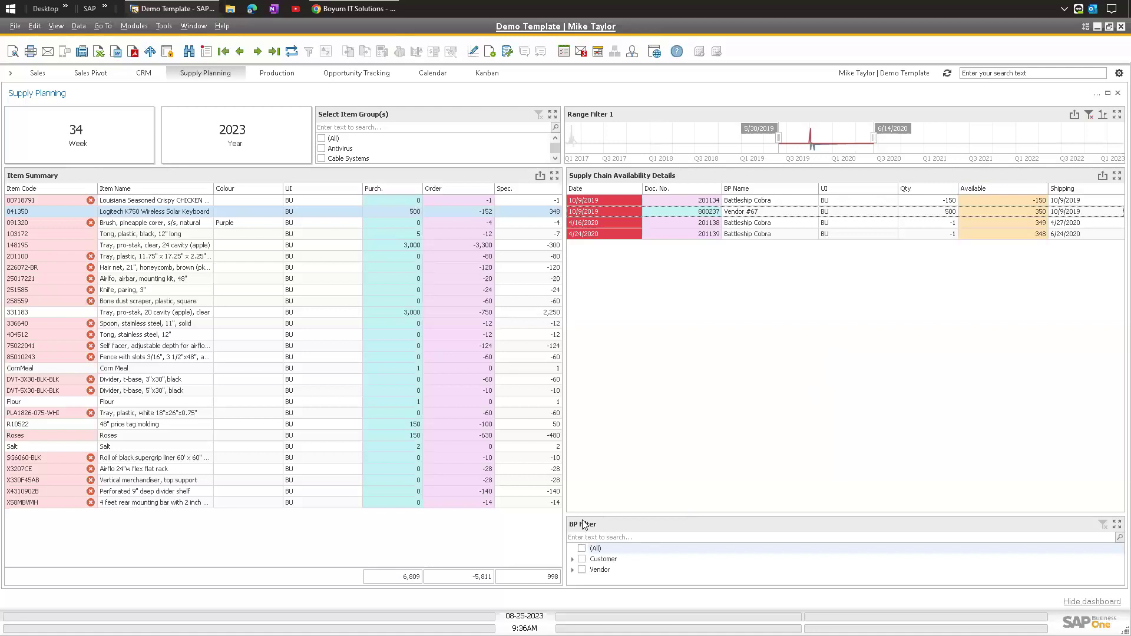
drag(582, 516, 595, 437)
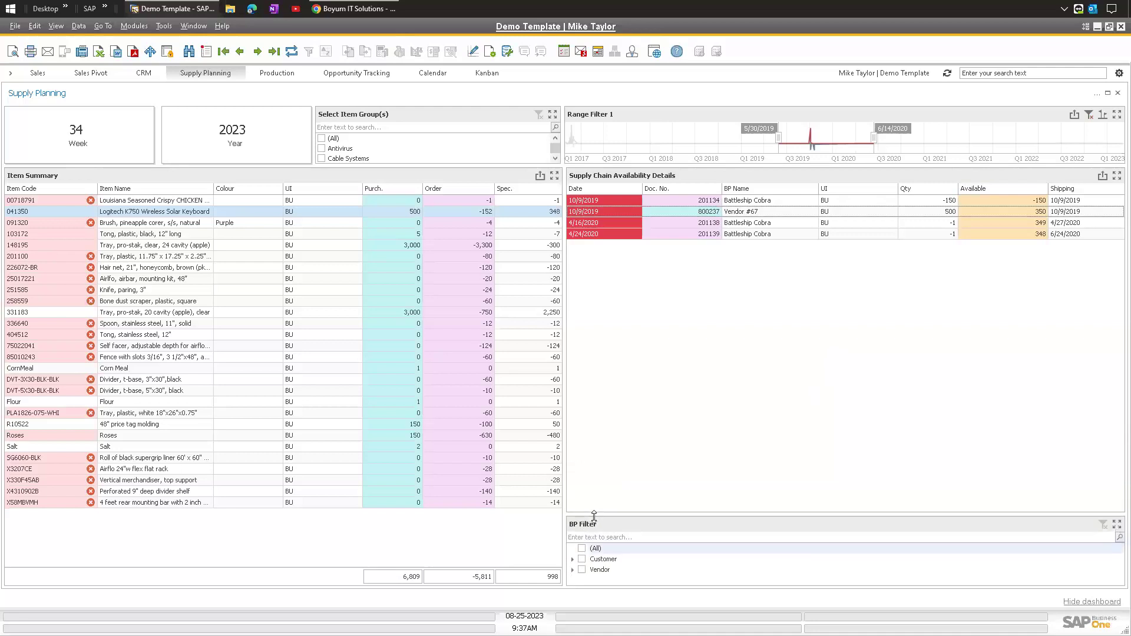
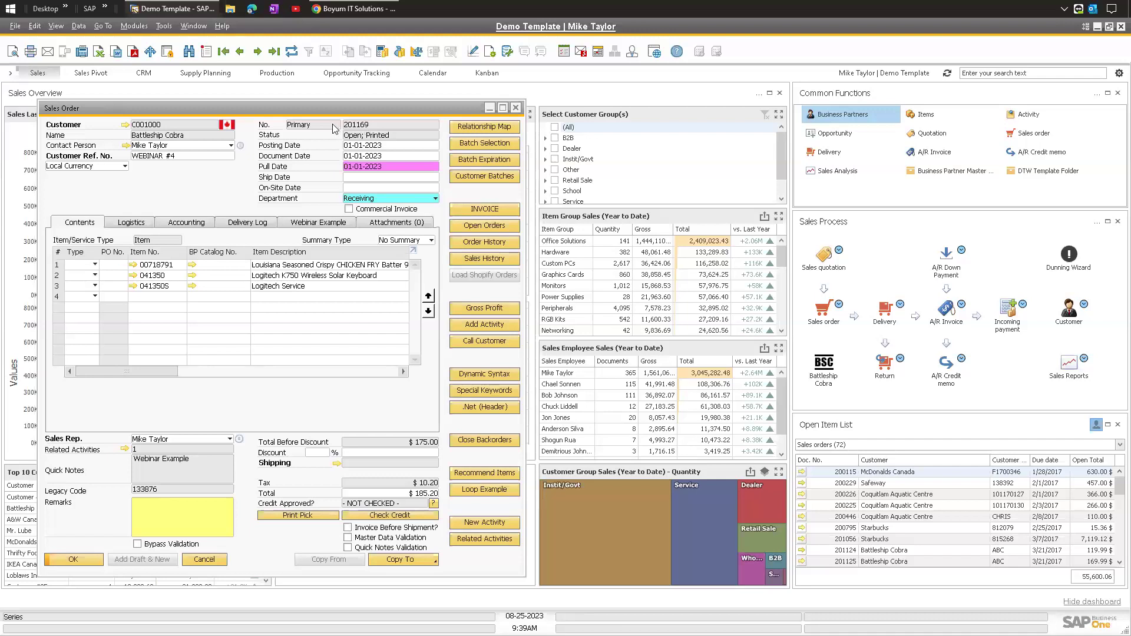
Step: Start an email for the open Battleship Cobra sales order and reposition the email window over the order
drag(306, 113, 319, 112)
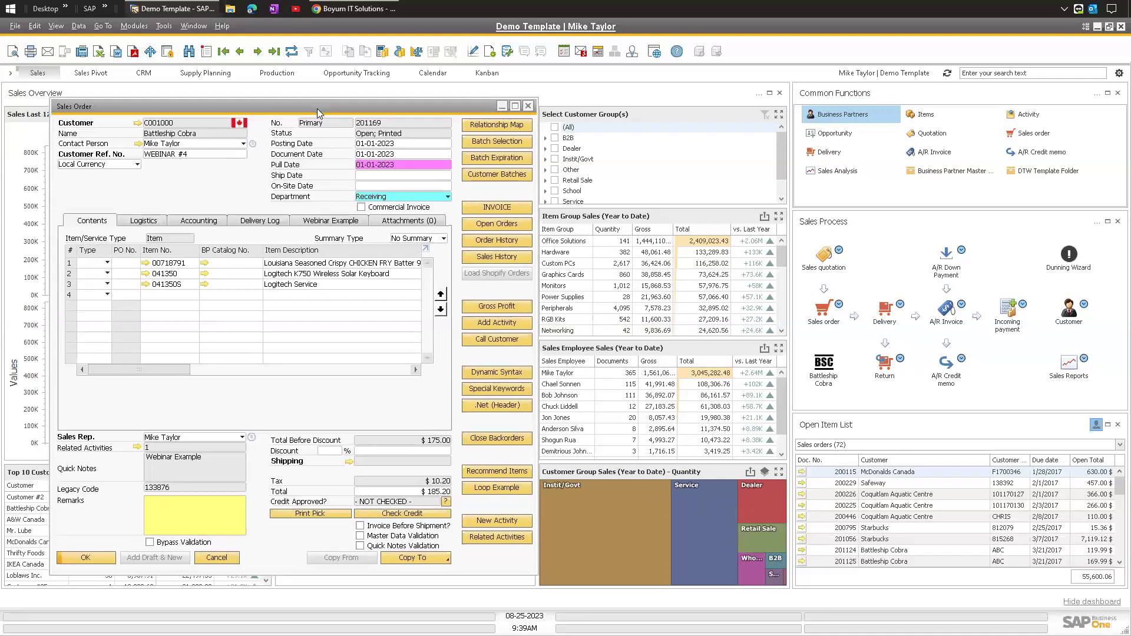
click(49, 54)
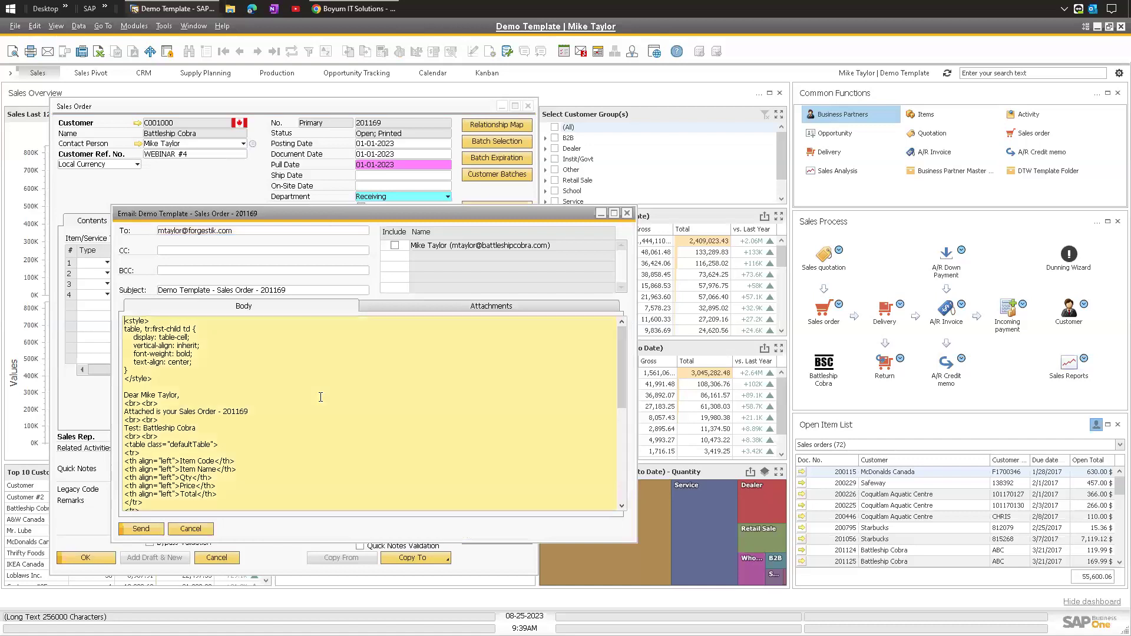
drag(220, 215, 199, 204)
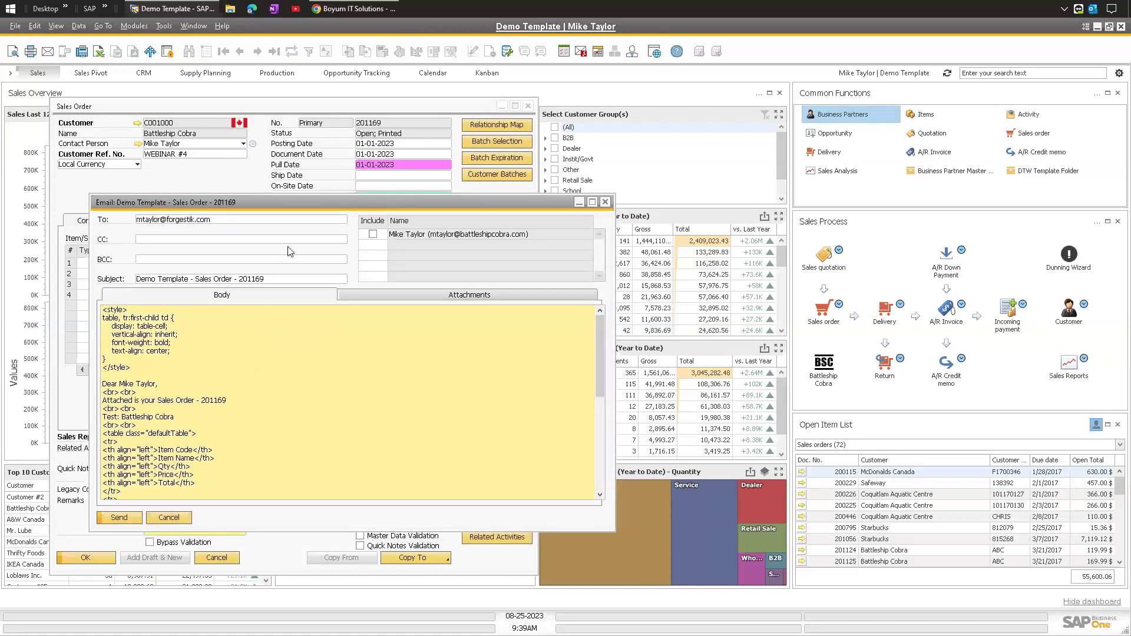
Step: Examine the email subject's parts by highlighting the document number, the document type and the Demo Template company name
click(265, 280)
double_click(280, 283)
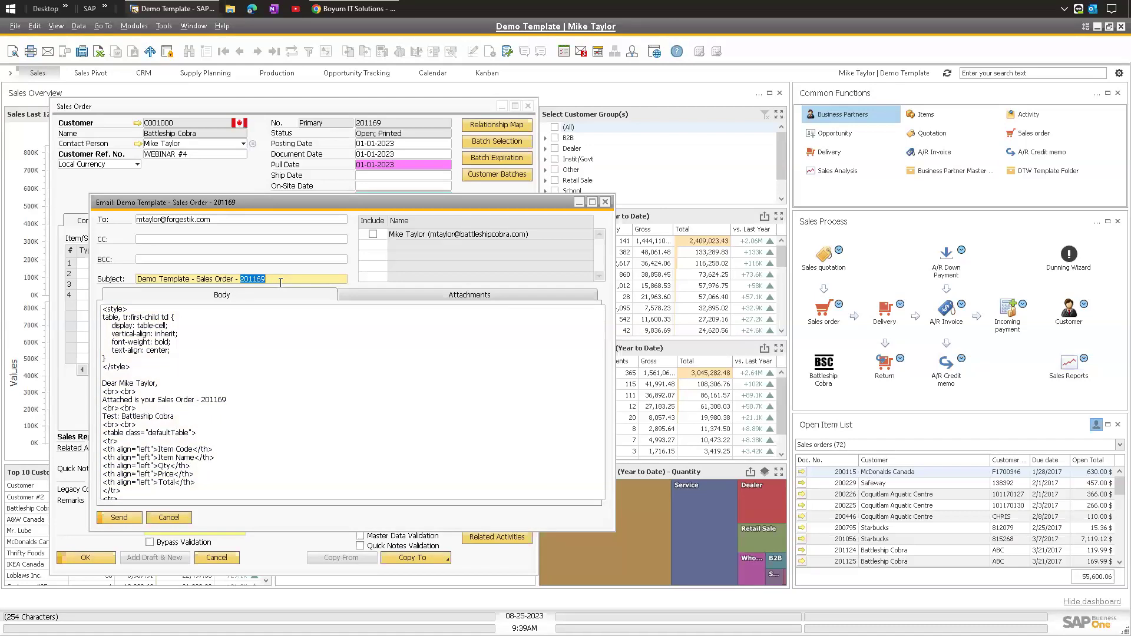
drag(195, 279, 229, 279)
drag(138, 279, 187, 279)
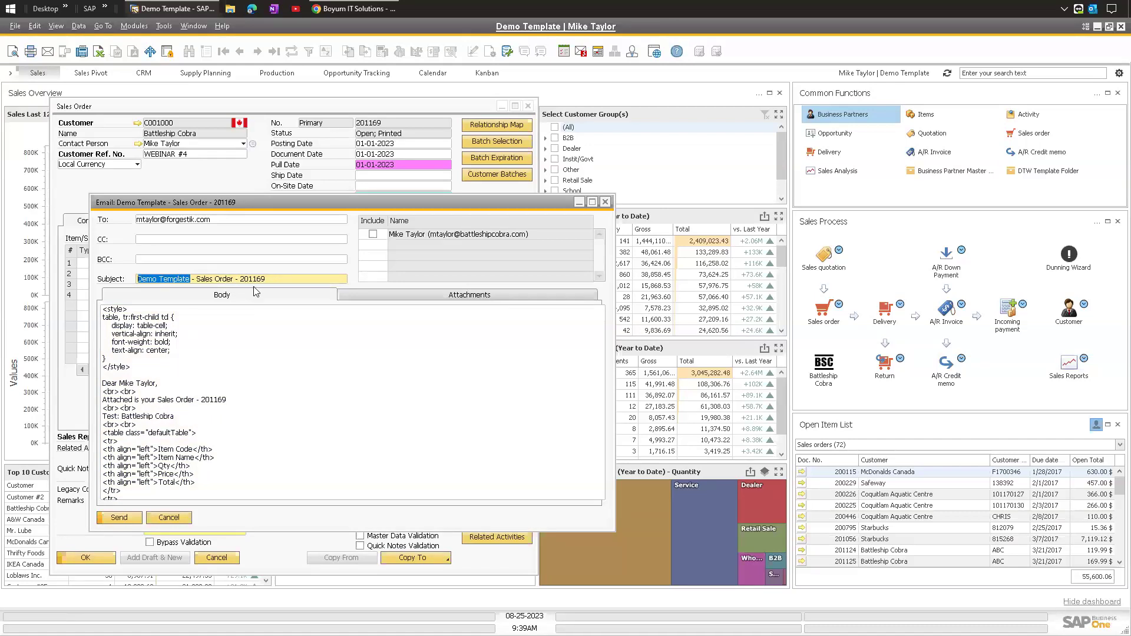
Step: Highlight the email's recipient address and the document number in its subject to examine them
click(193, 281)
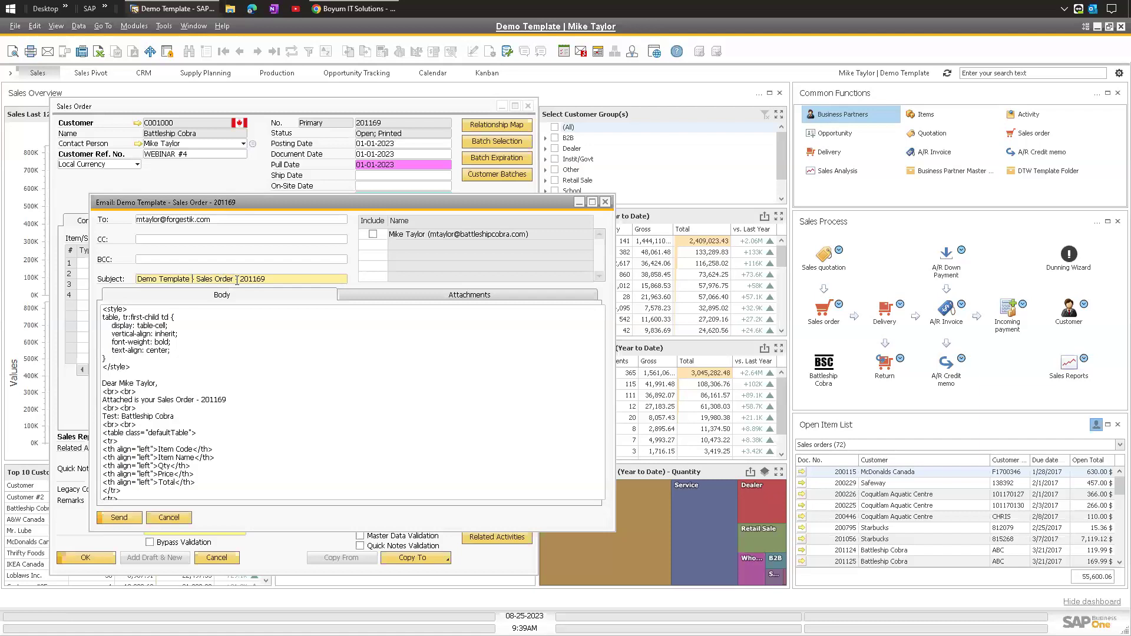
double_click(213, 221)
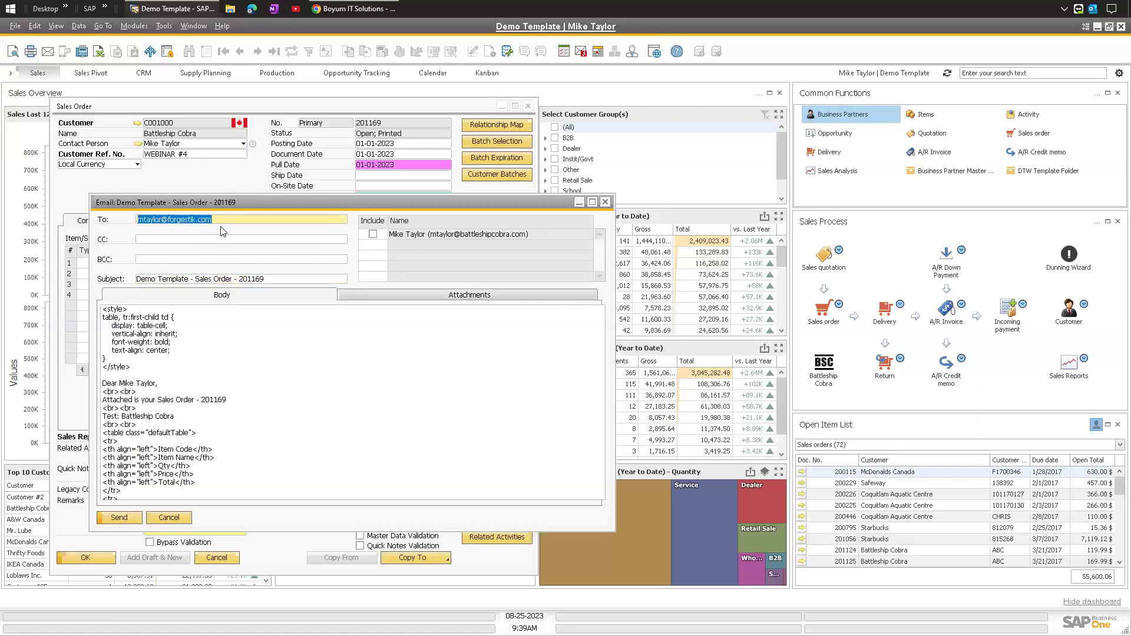
click(240, 283)
double_click(239, 281)
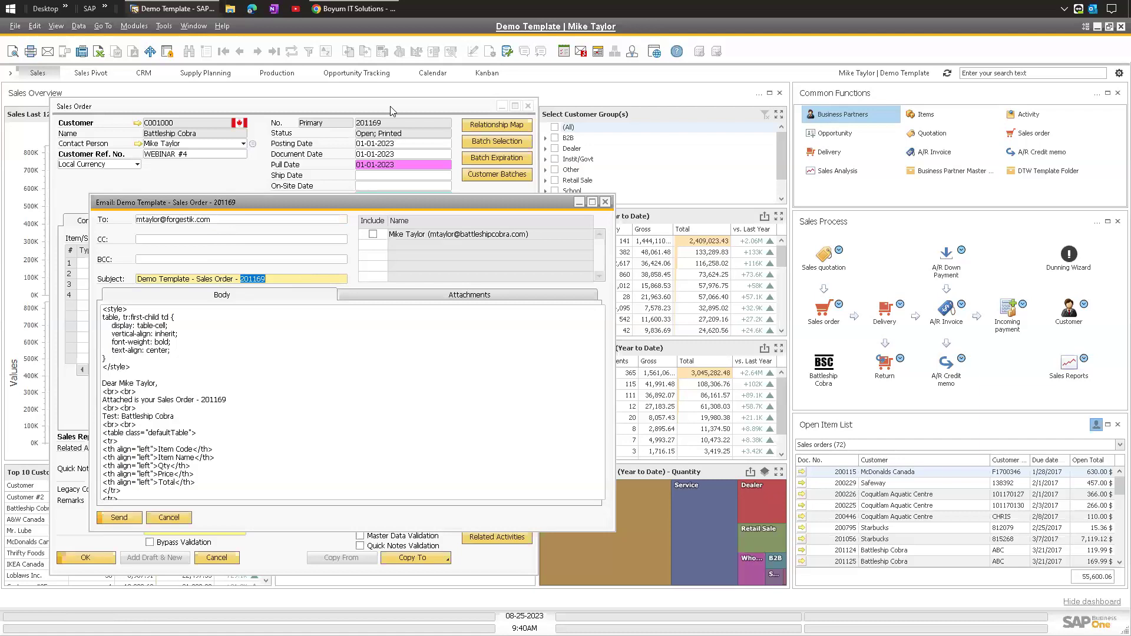
Step: Examine the email body's HTML code from the style block through the item table to the closing lines
click(268, 310)
mouse_move(103, 309)
mouse_down()
mouse_move(171, 352)
mouse_move(163, 366)
mouse_move(133, 371)
mouse_move(103, 309)
mouse_up()
click(120, 372)
drag(136, 368, 102, 309)
click(172, 367)
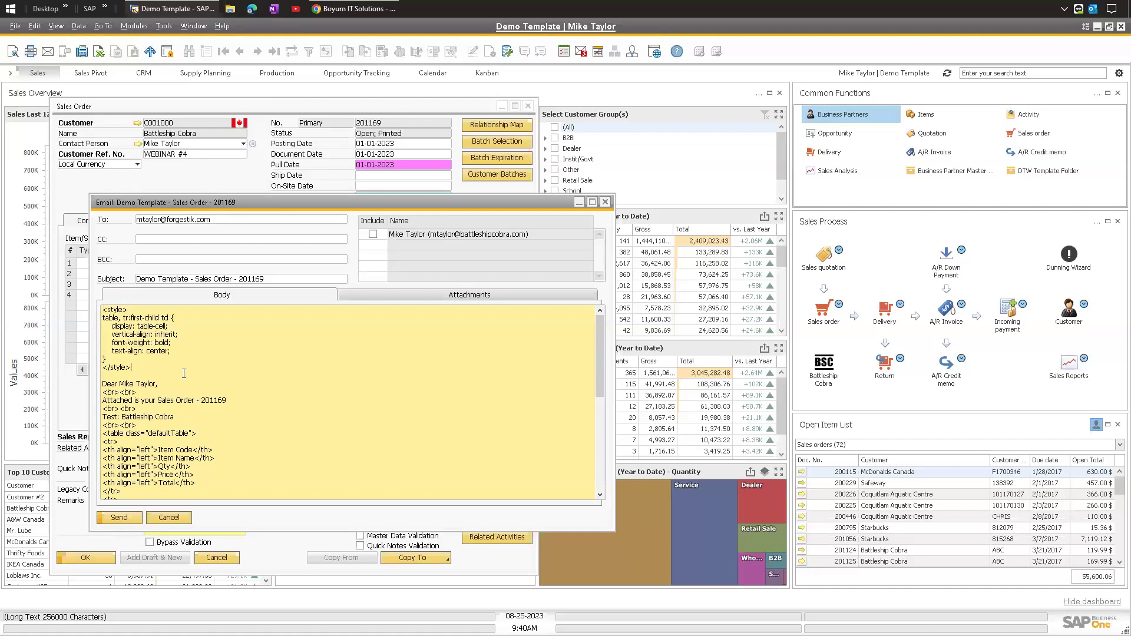
scroll(200, 383, down, 3)
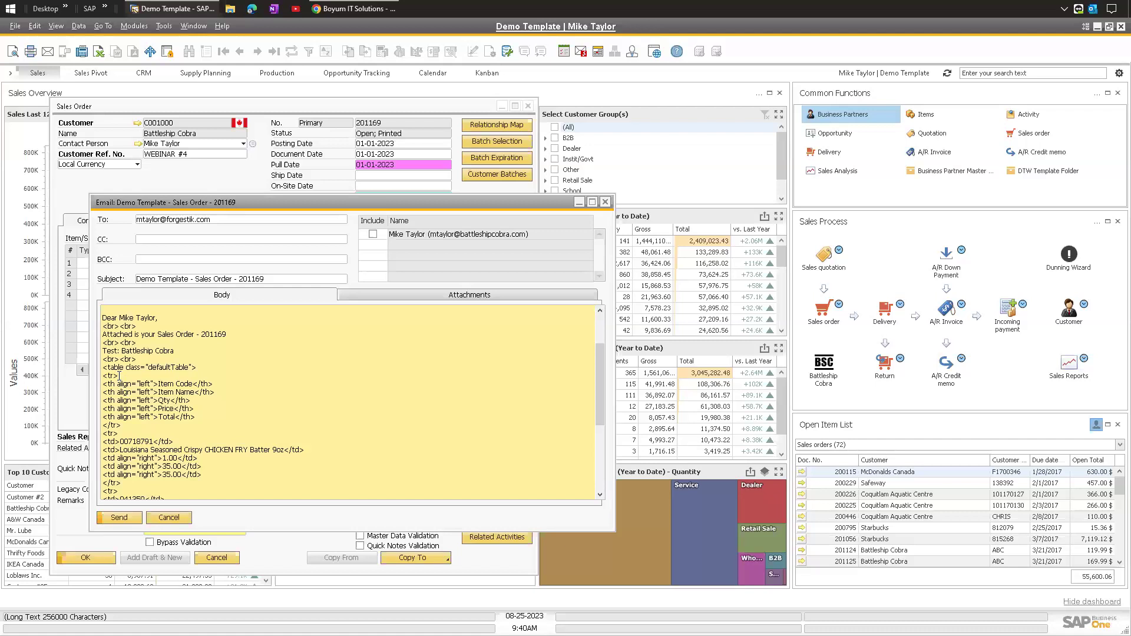
scroll(120, 359, down, 3)
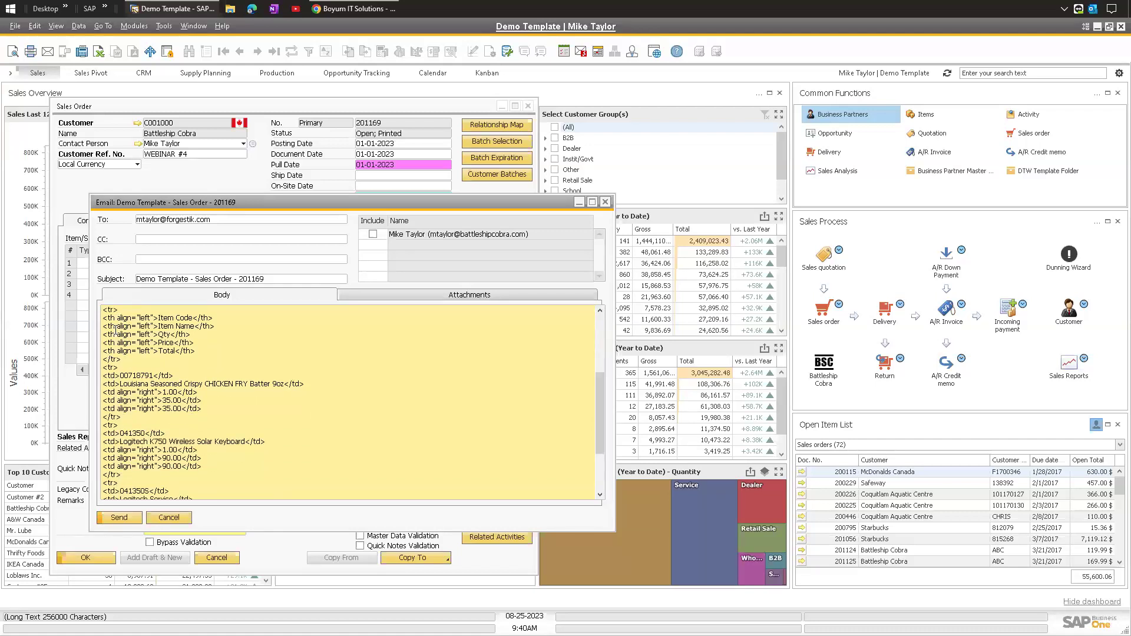
scroll(142, 335, down, 3)
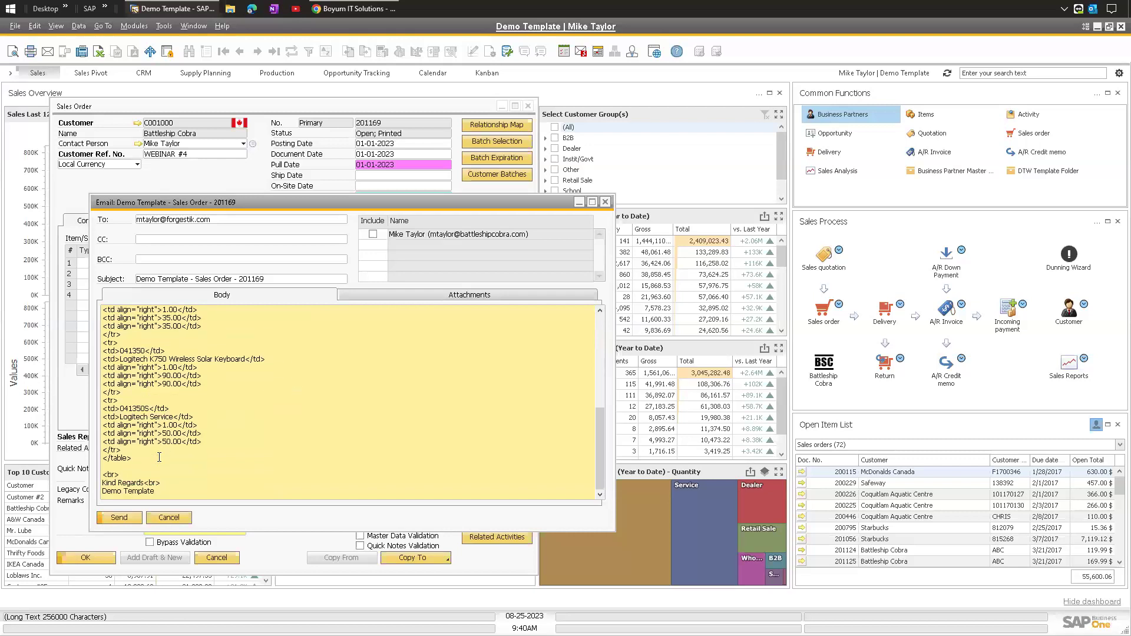
scroll(169, 450, up, 8)
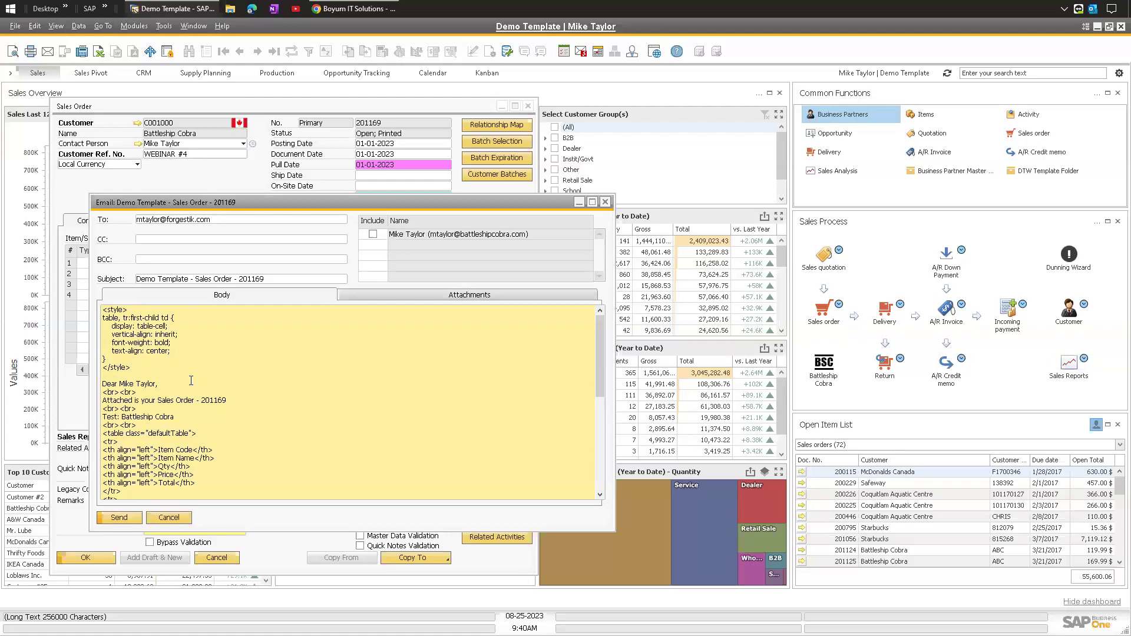
click(202, 369)
Step: Check the email's attachment list and body, shift the email window slightly, and send the sales order email
click(450, 297)
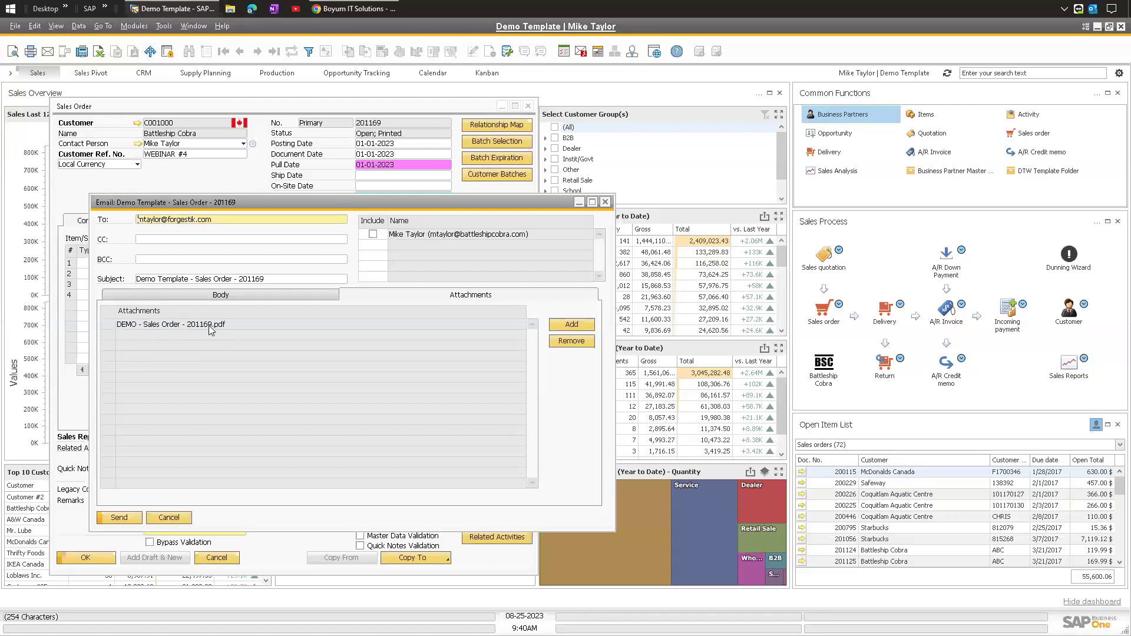
click(234, 295)
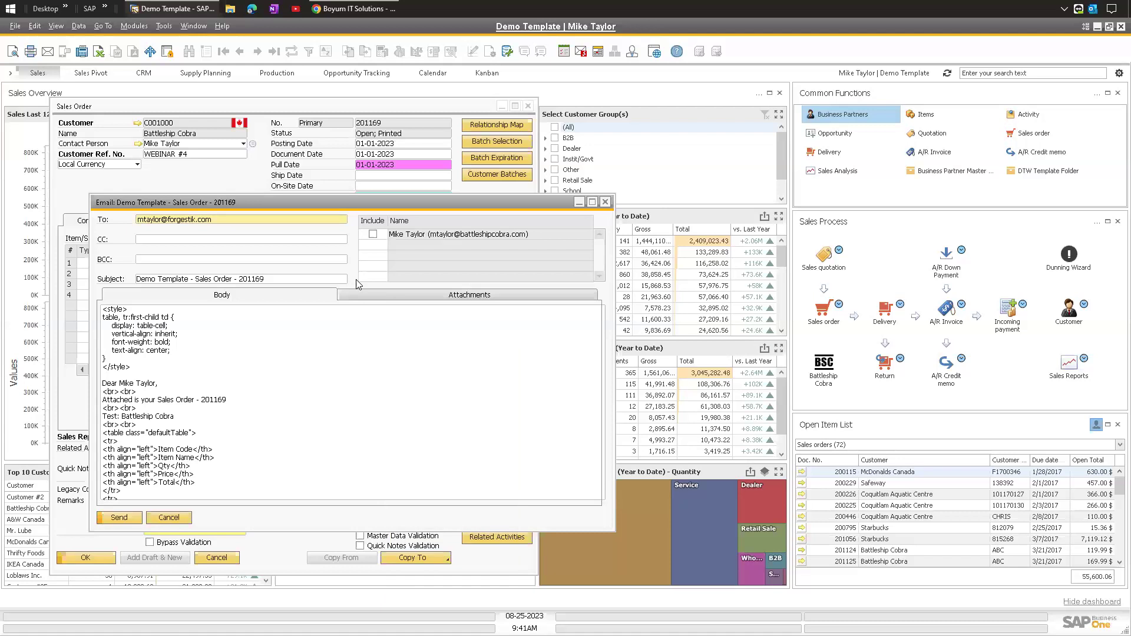
drag(179, 204, 166, 193)
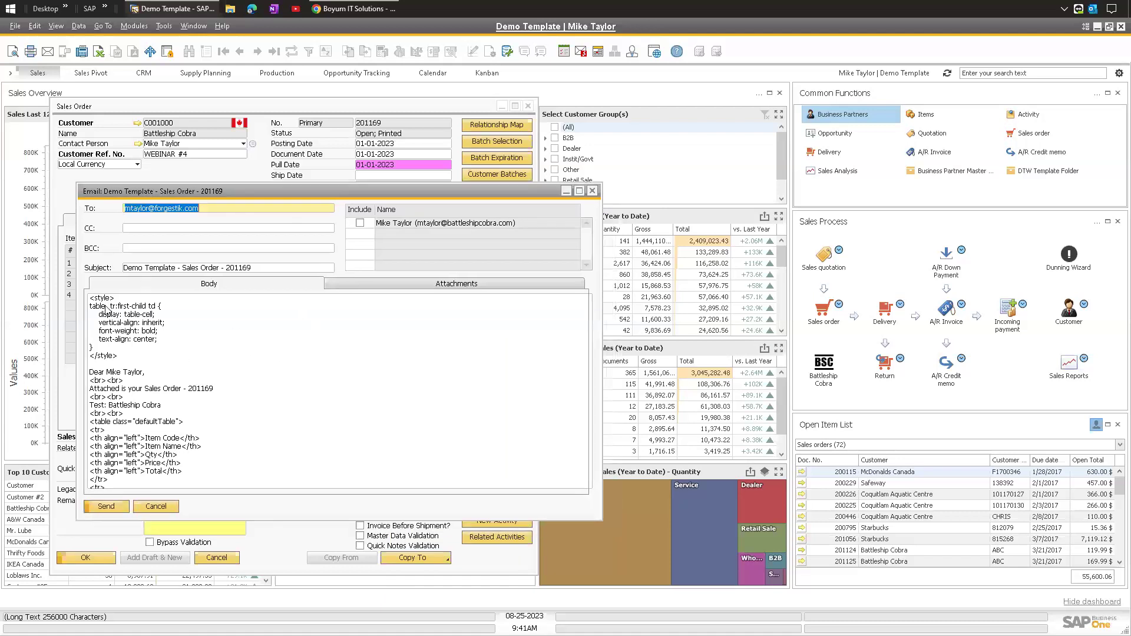
click(105, 311)
click(235, 418)
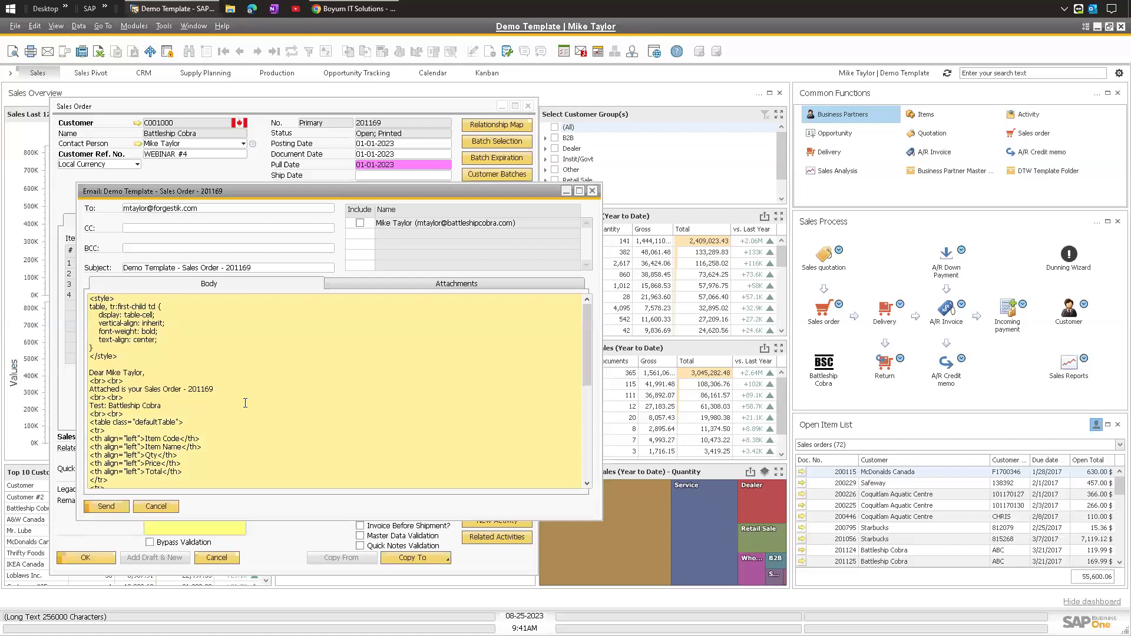
click(106, 507)
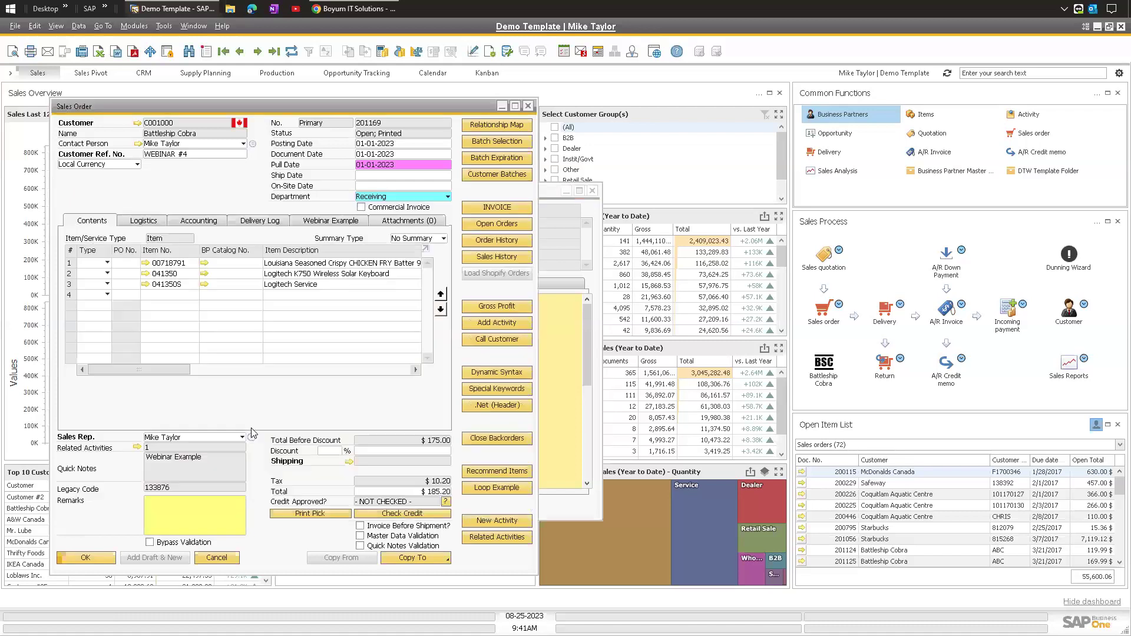
Step: Switch to Outlook, open the draft's attached sales order PDF to review it from header to totals, and close it
click(1092, 9)
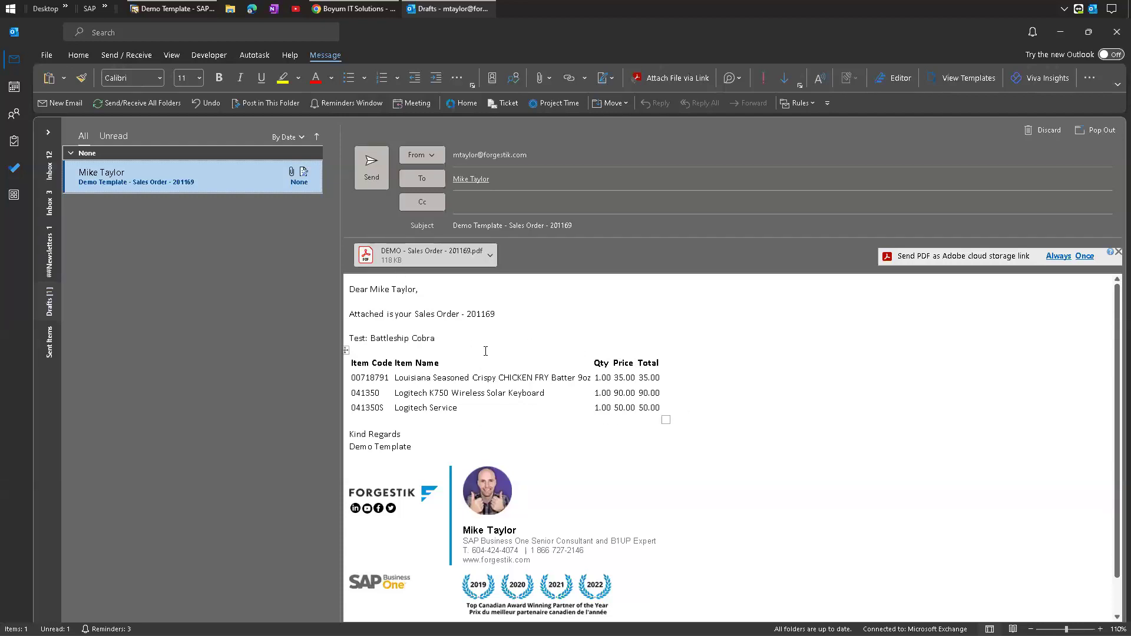
double_click(445, 255)
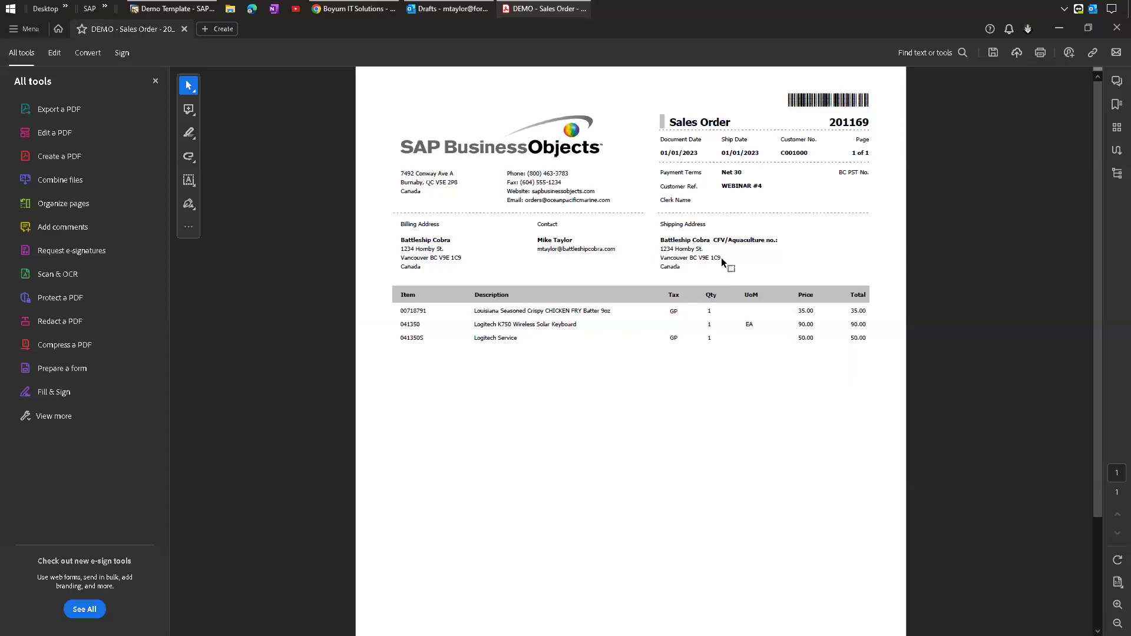
scroll(714, 228, down, 1)
scroll(713, 228, down, 3)
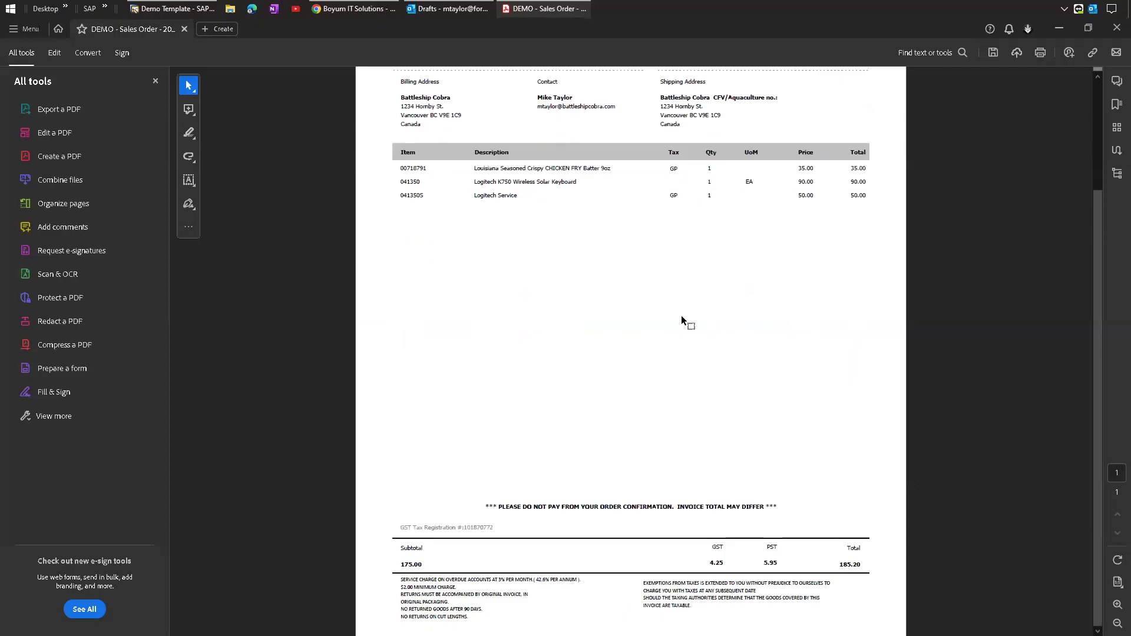
scroll(651, 319, up, 4)
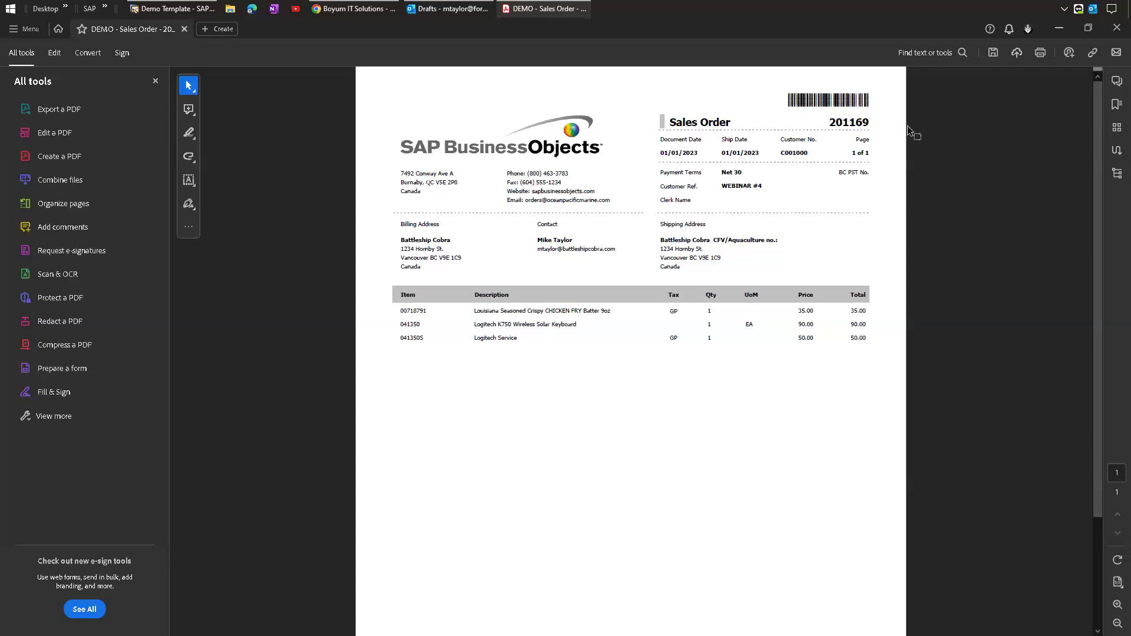
click(1115, 31)
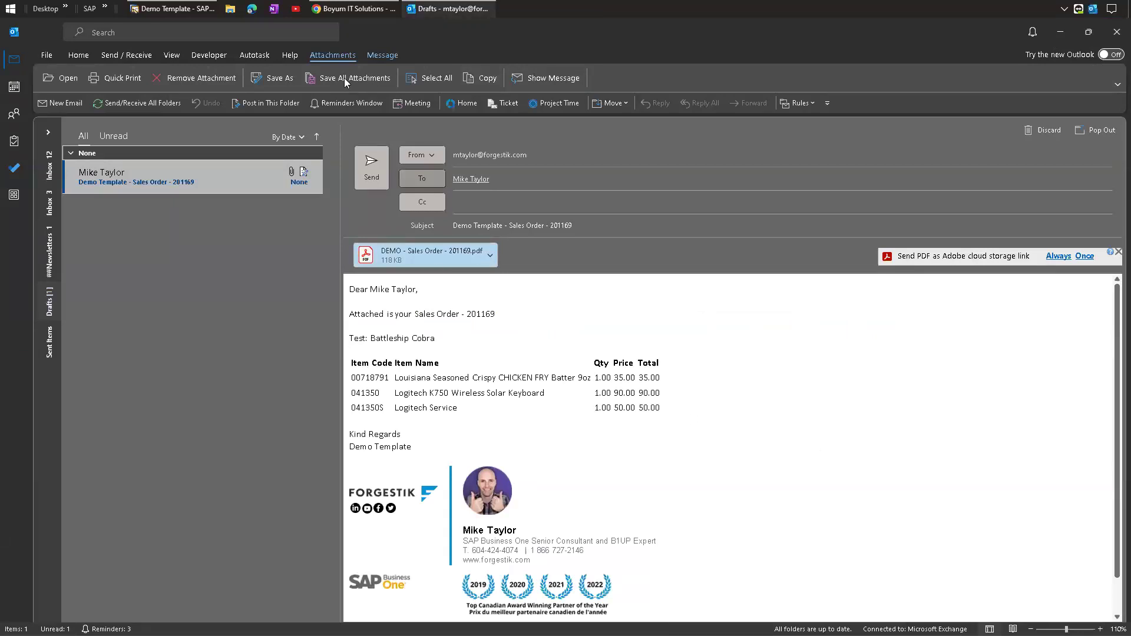
Step: Discard the sales order draft email, return to SAP Business One and reposition the Sales Order window
click(1040, 132)
click(172, 9)
drag(232, 106, 250, 105)
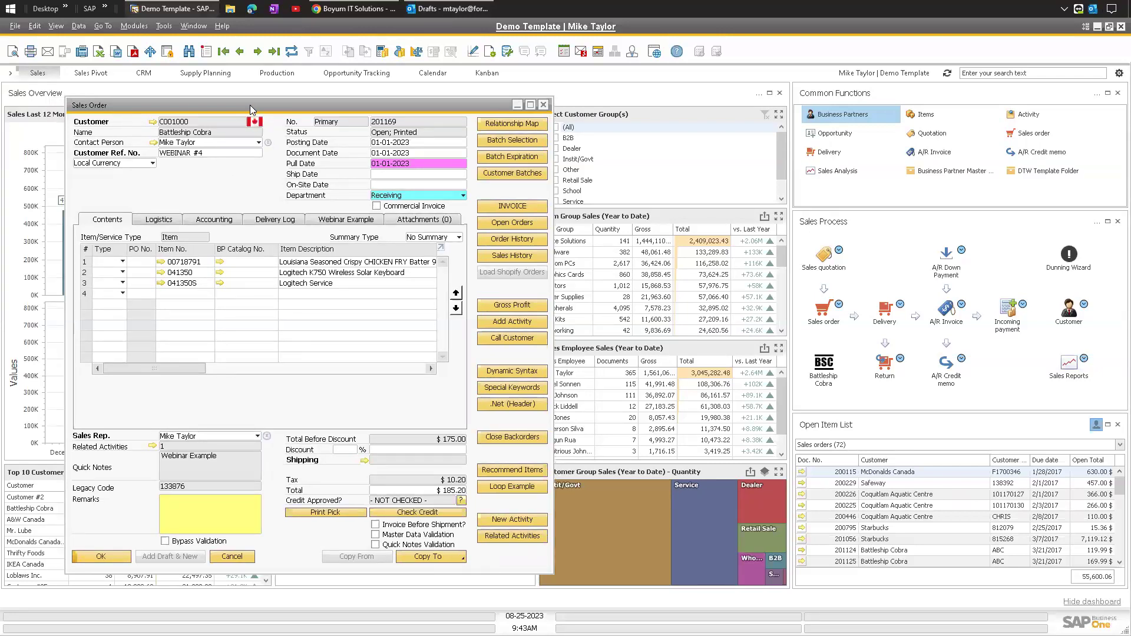
Step: Open the sales order's report configuration with the B1 Print designer and show its RA-D004 email action
click(473, 51)
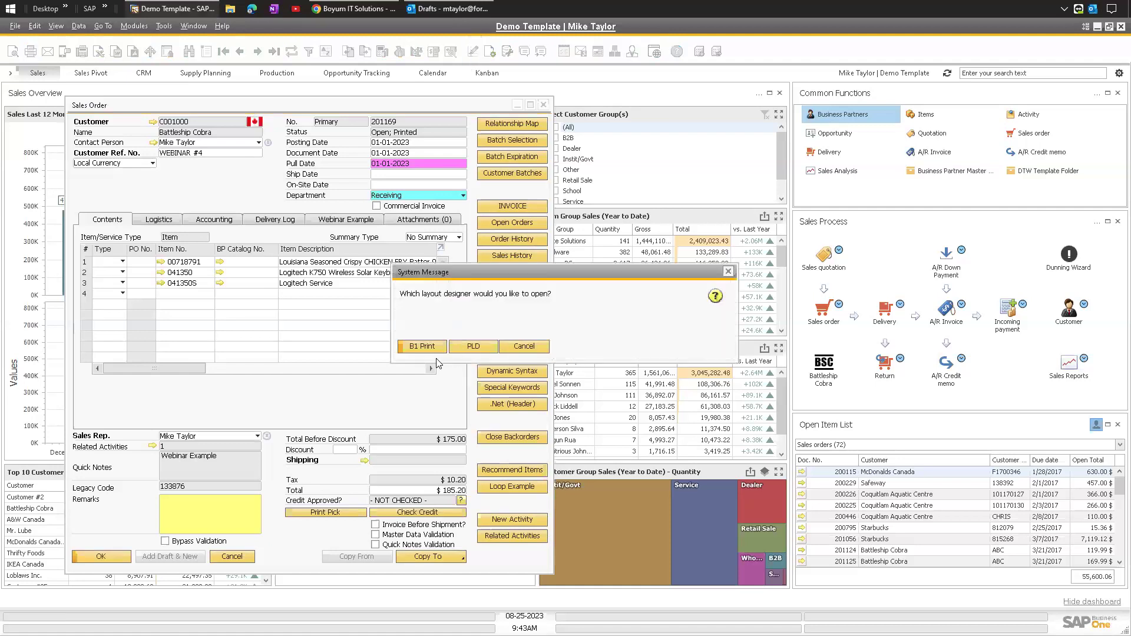
click(416, 348)
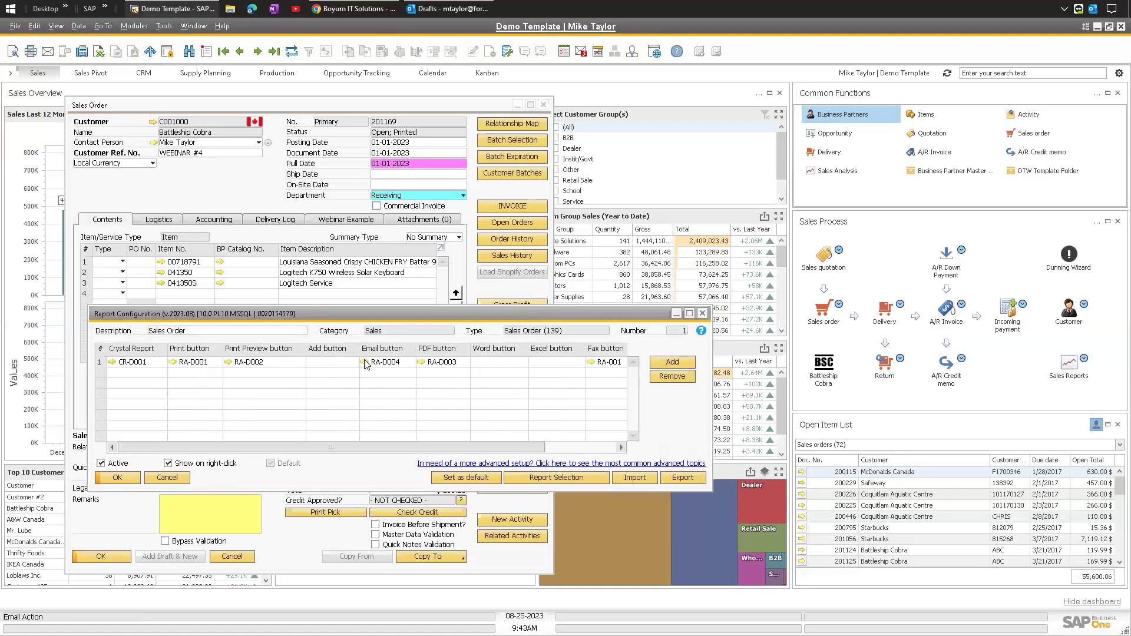
click(364, 362)
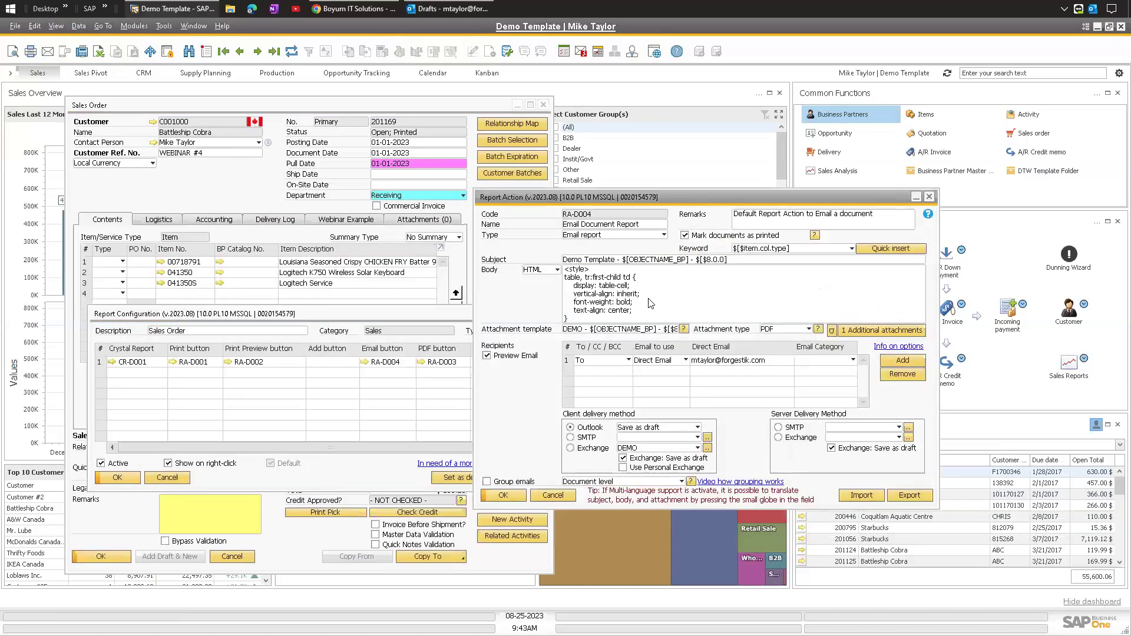
Step: Examine the email action's subject variables and its HTML body template down to the SQLHtmlTable query and company name variable
drag(623, 259, 689, 259)
double_click(711, 259)
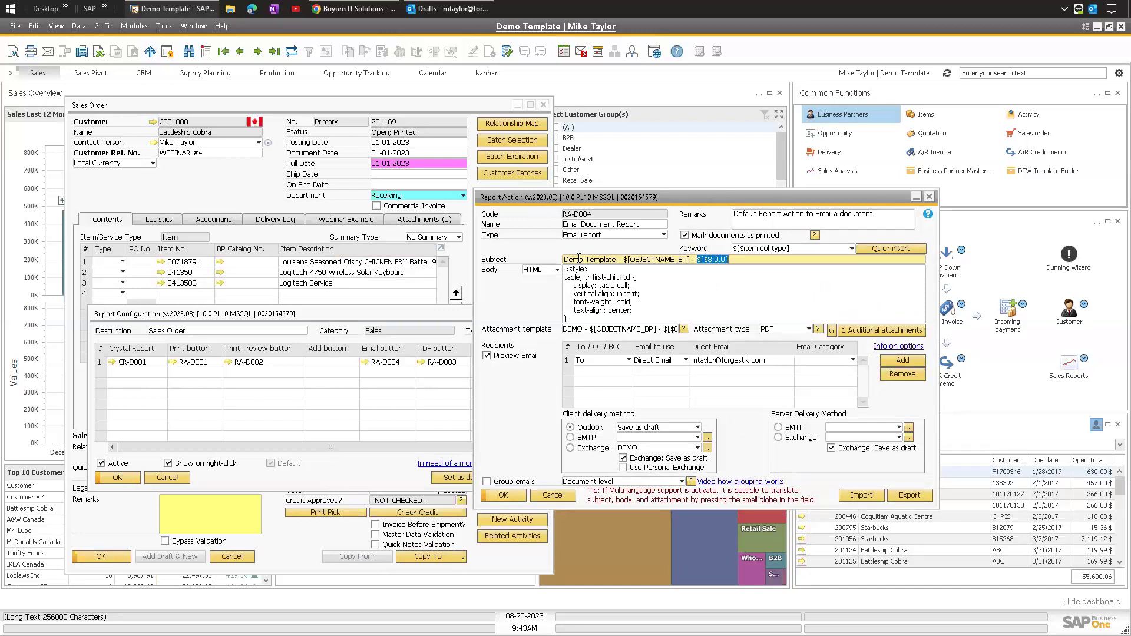
click(627, 286)
scroll(627, 286, down, 5)
scroll(627, 286, up, 2)
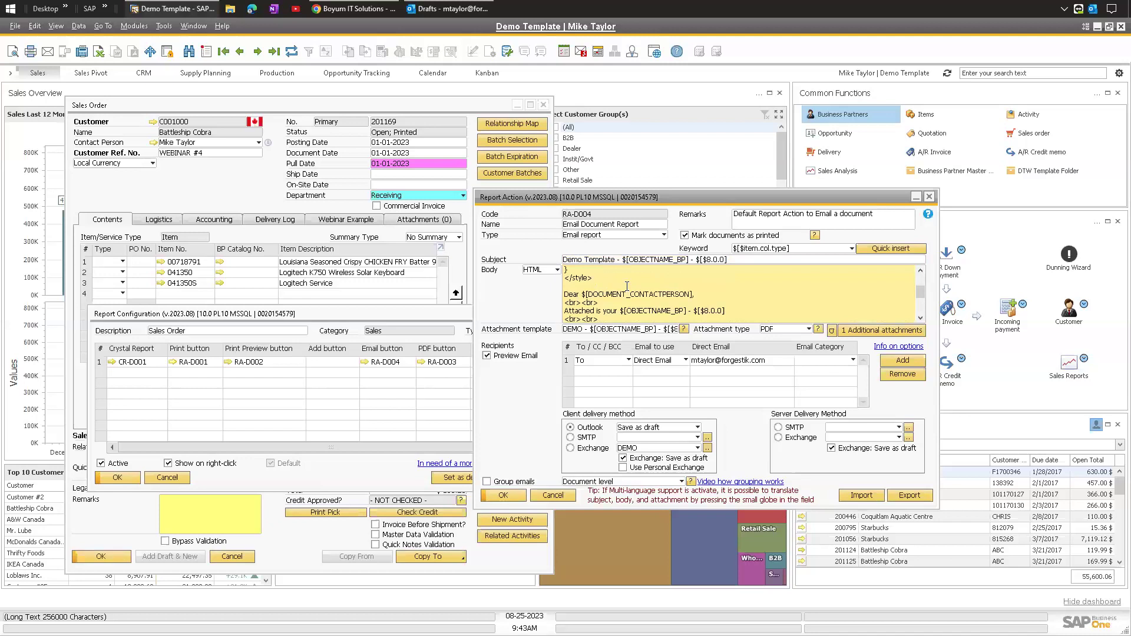
scroll(689, 295, down, 3)
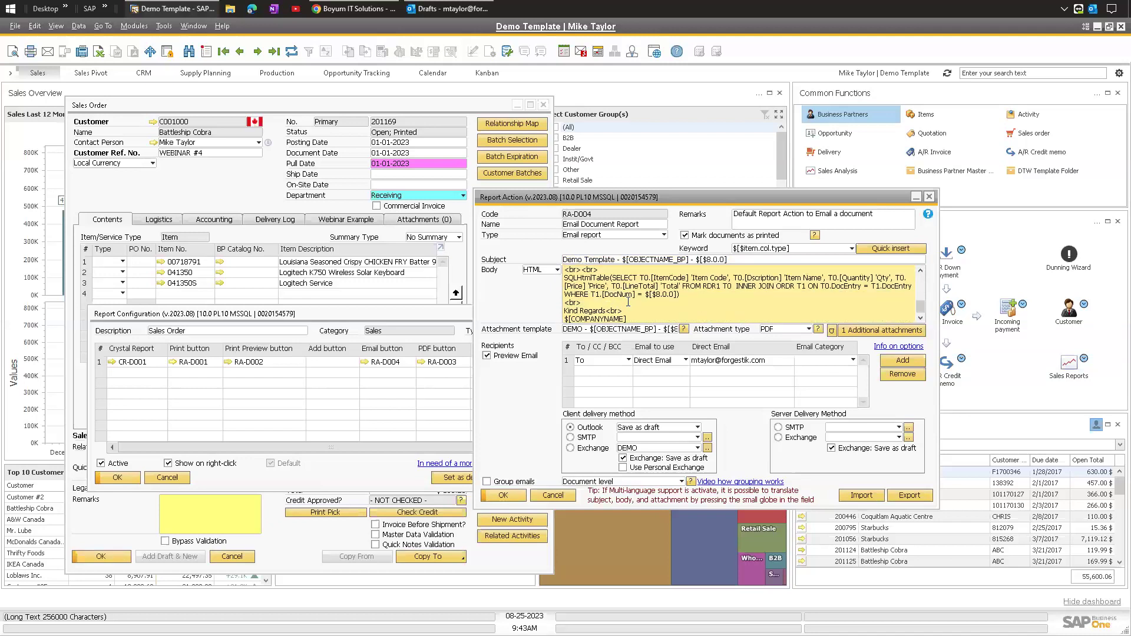
Step: Inspect the To/CC/BCC choices of the email action's recipient row and close the report action
click(613, 361)
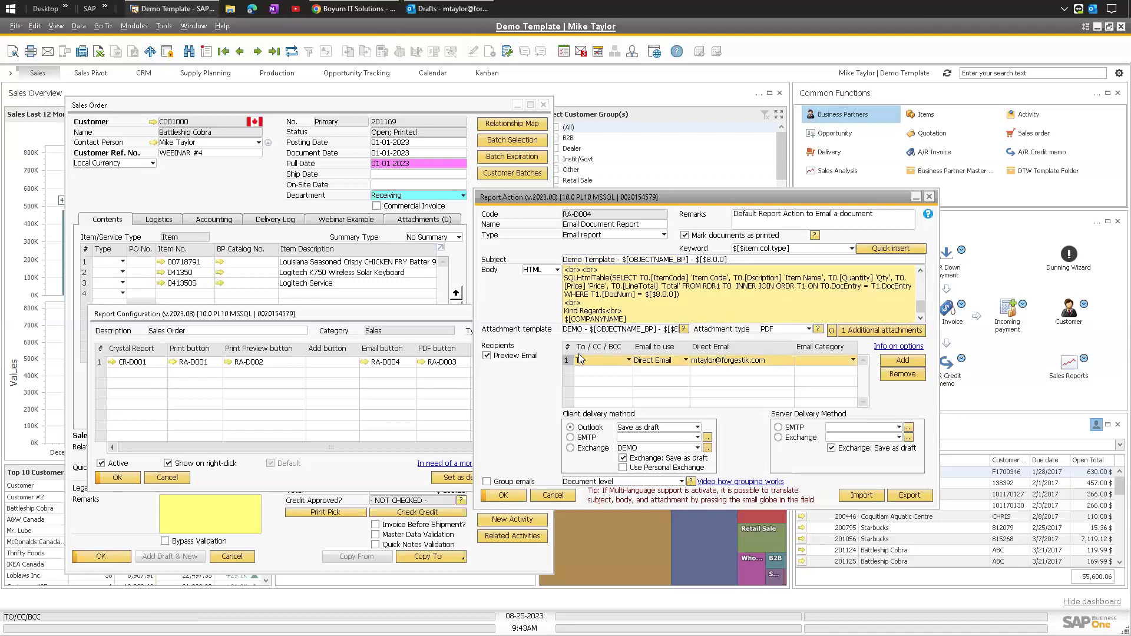
click(629, 360)
click(534, 394)
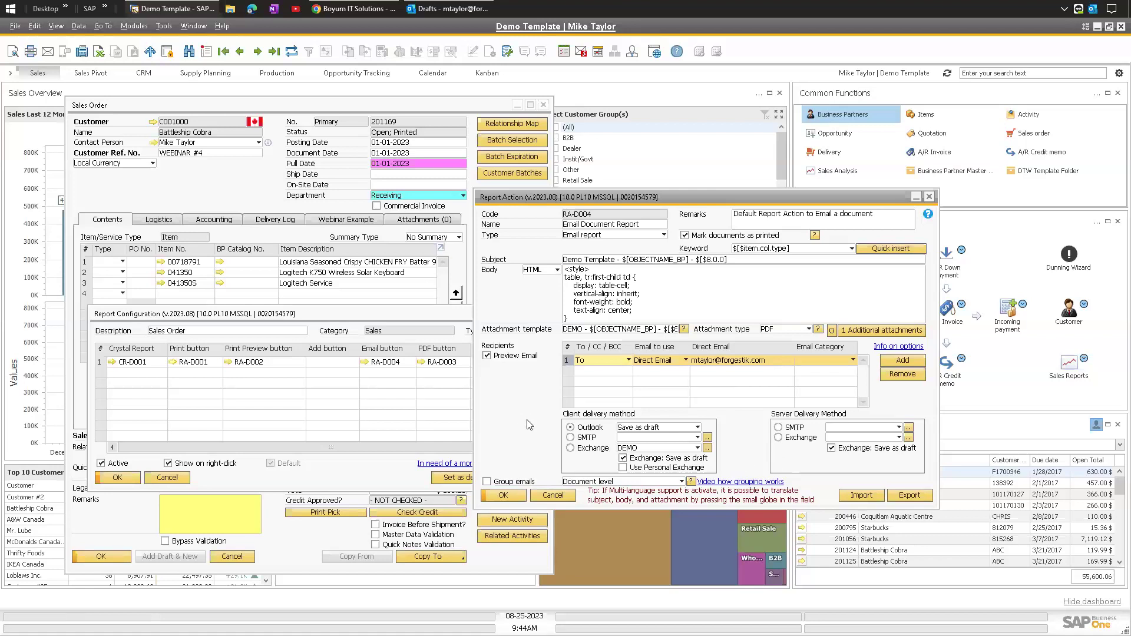
key(Escape)
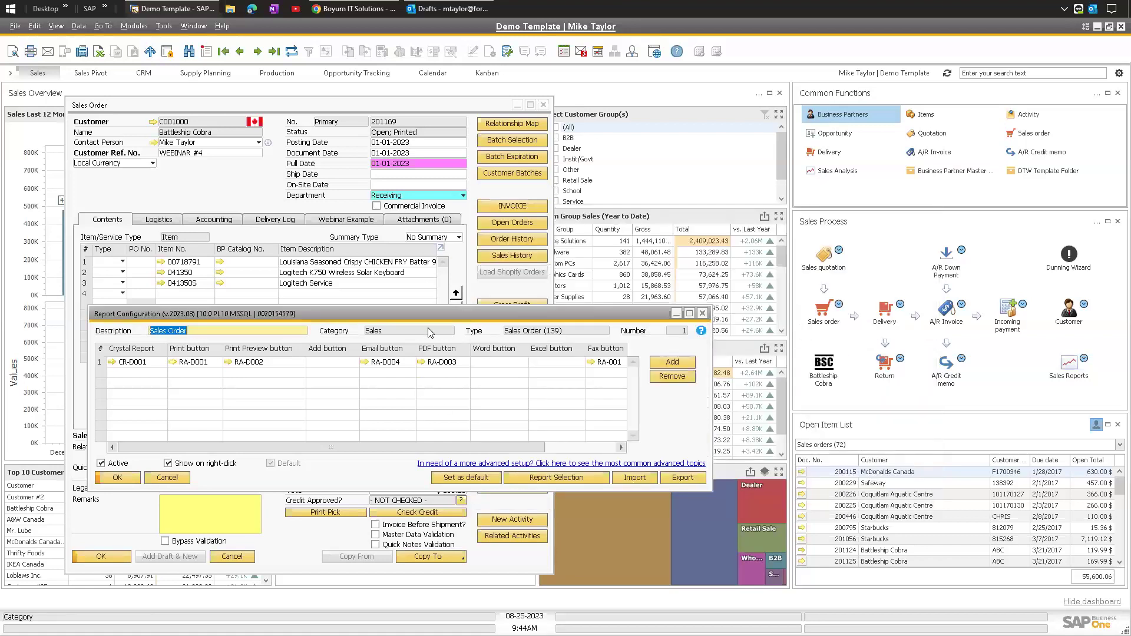
Step: Move the Report Configuration window aside and examine its actions for the Print, PDF, Word and Excel buttons
drag(411, 320, 371, 318)
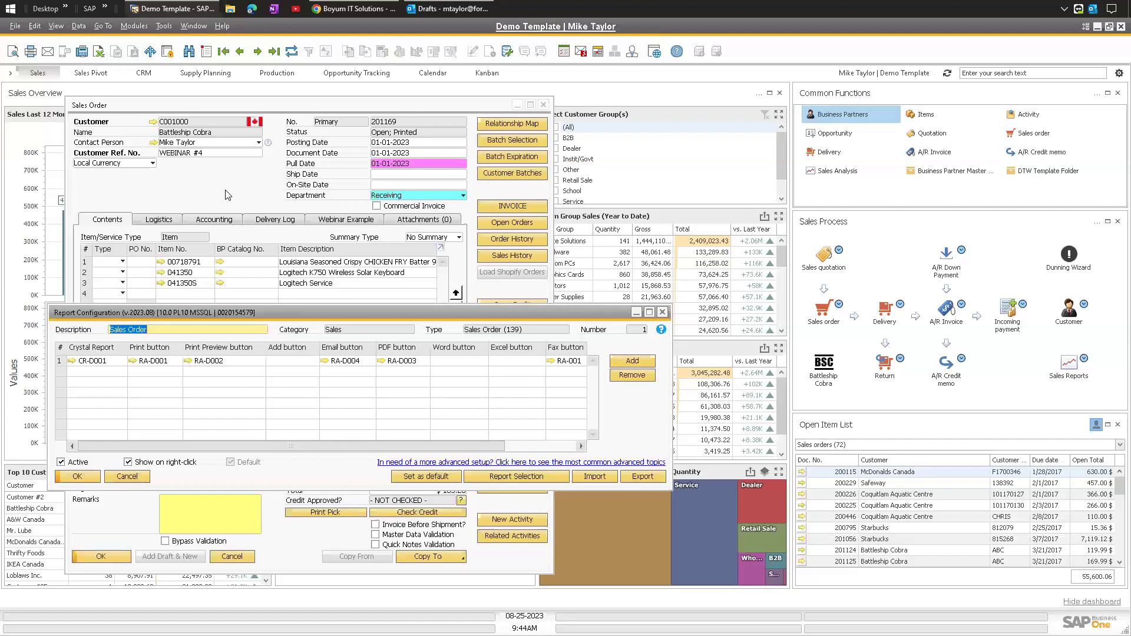
click(149, 361)
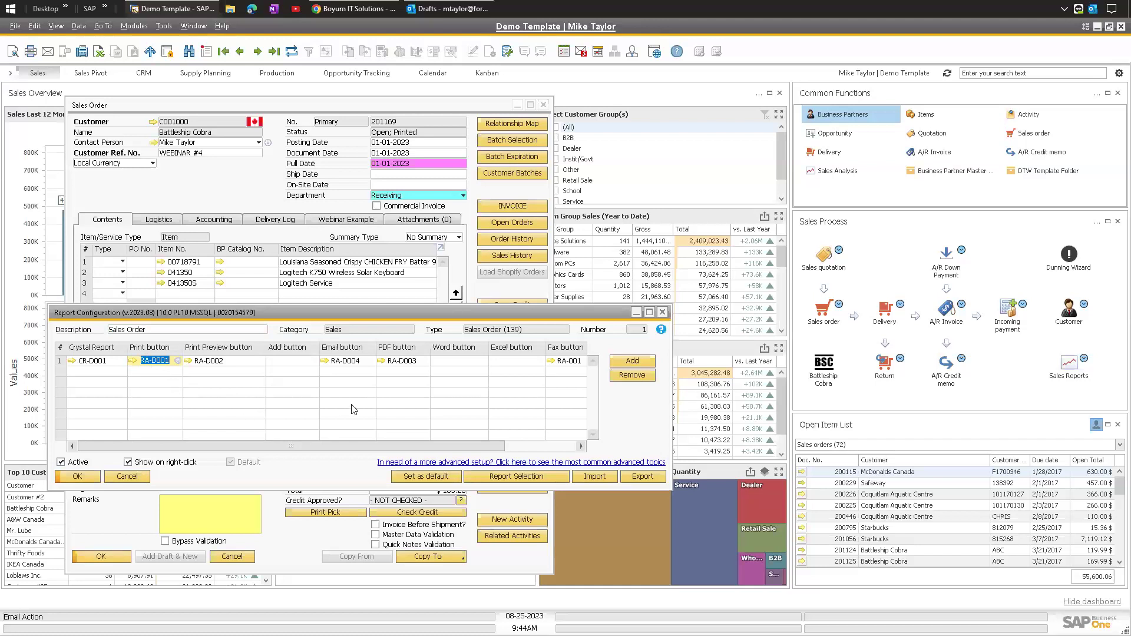
click(402, 361)
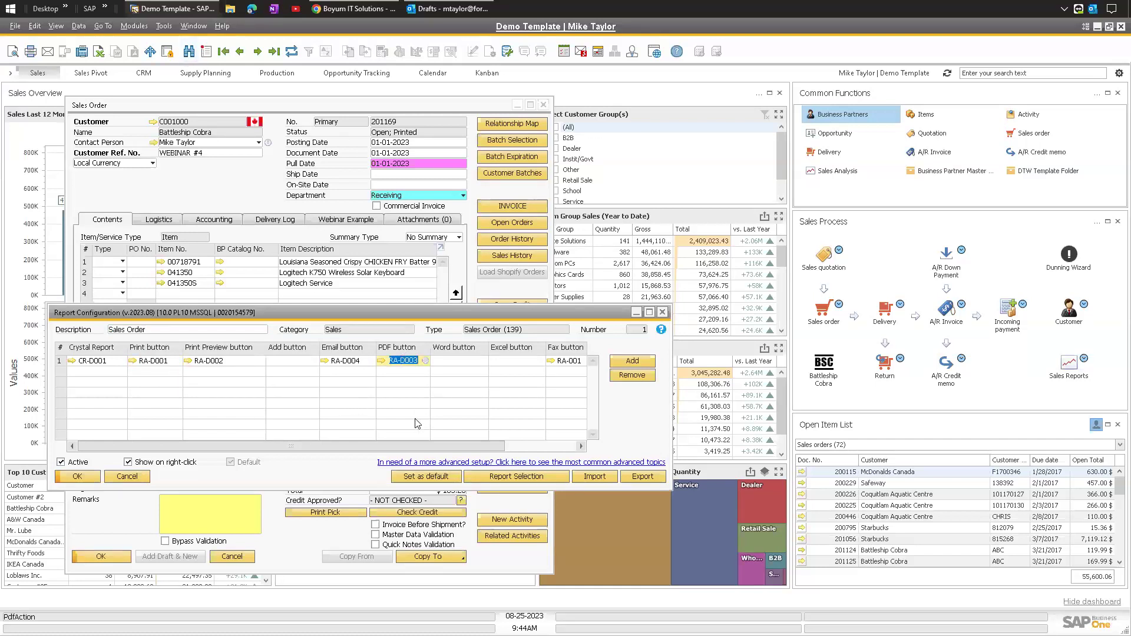
click(398, 359)
click(468, 361)
click(513, 362)
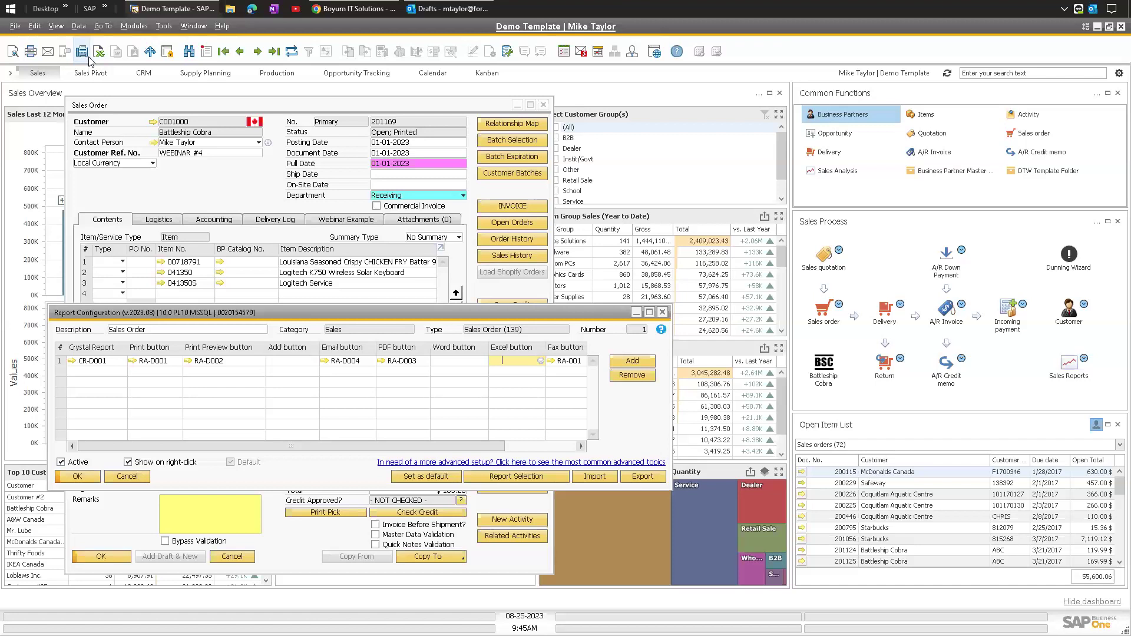
Step: Open the CR-D001 Crystal Report definition and highlight the Crystal Reports folder in its report file path
click(93, 362)
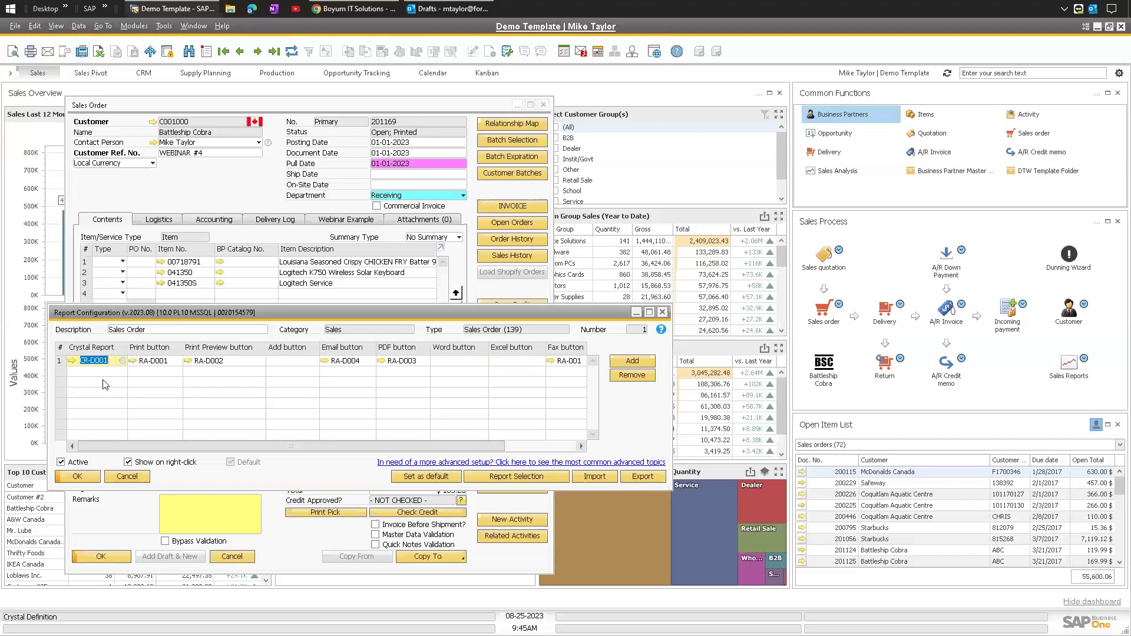
click(71, 361)
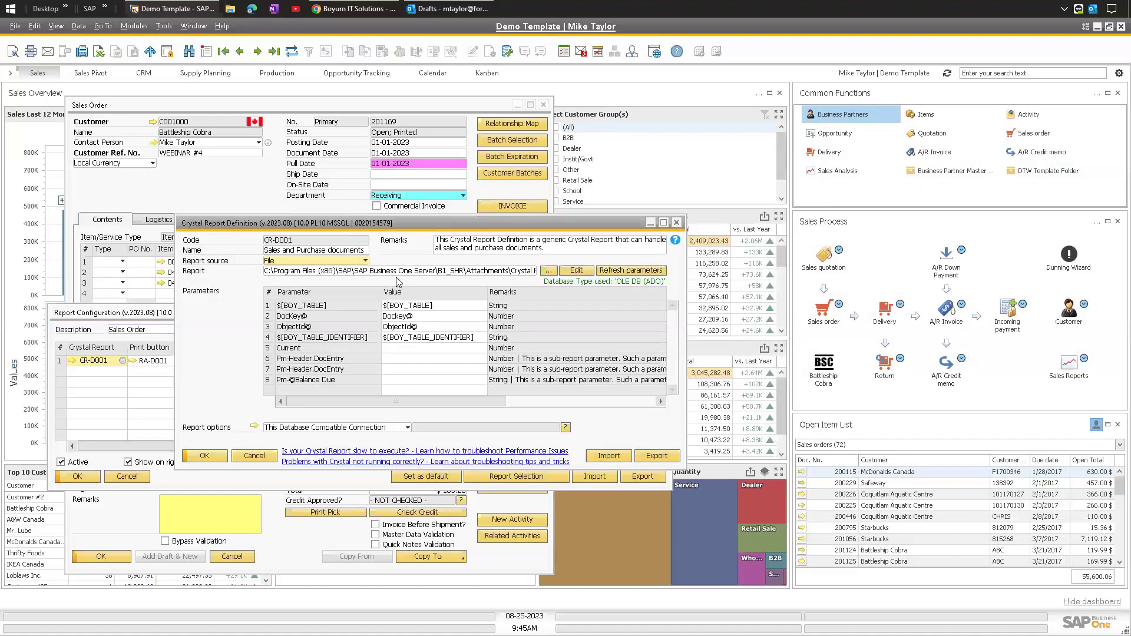
click(468, 272)
click(414, 271)
drag(423, 269, 459, 271)
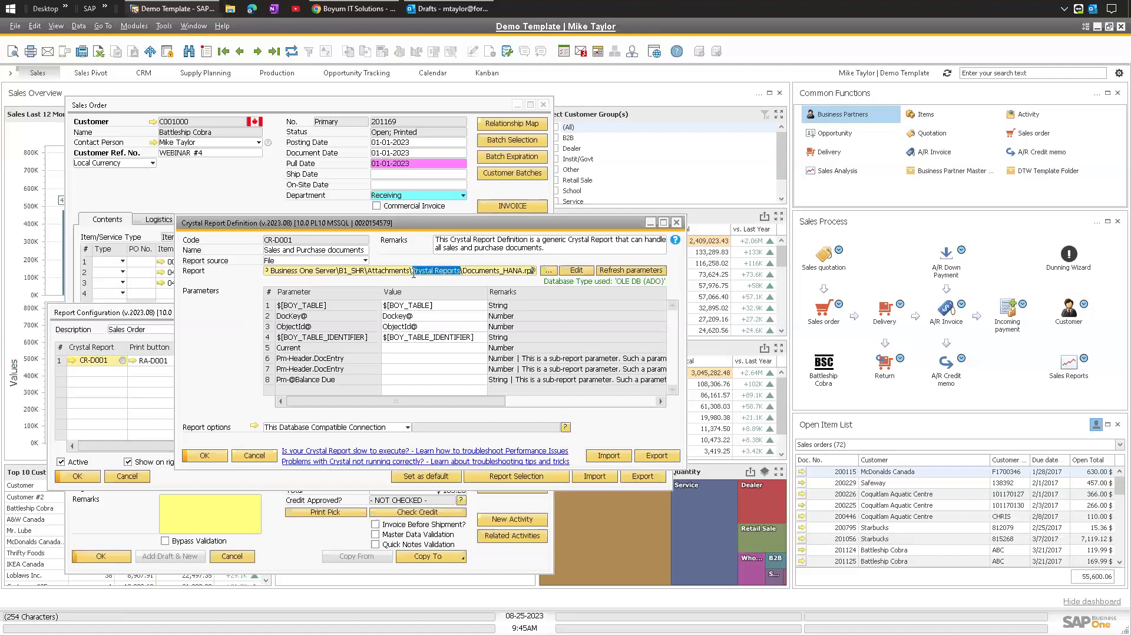
Step: Close the Crystal Report definition and the Report Configuration without changes, and move the sales order window slightly aside
click(258, 456)
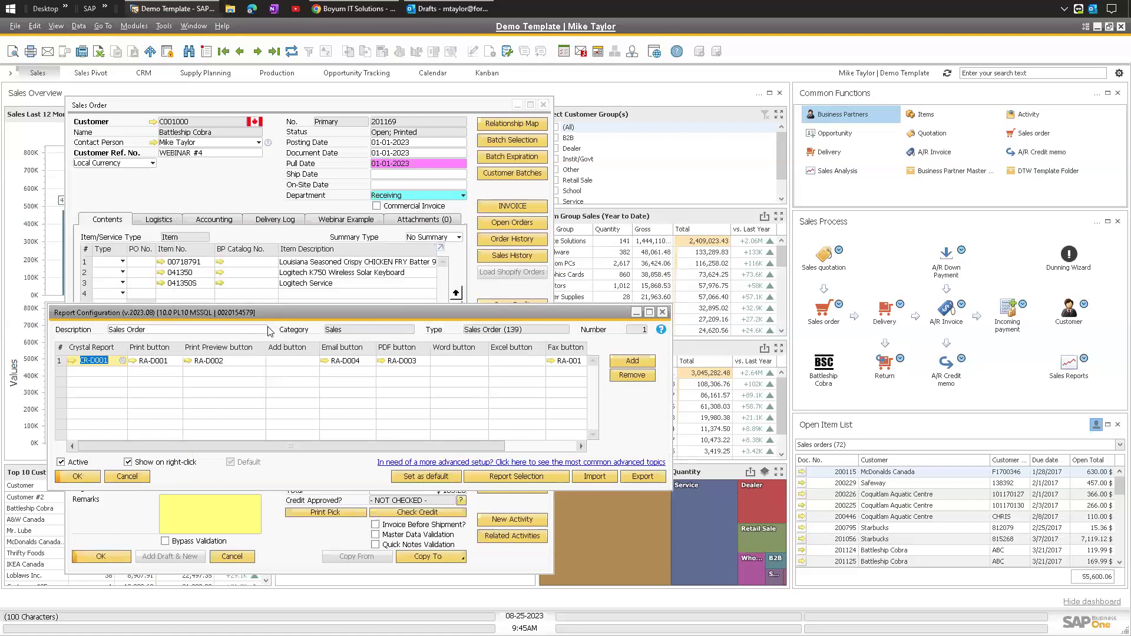
click(135, 480)
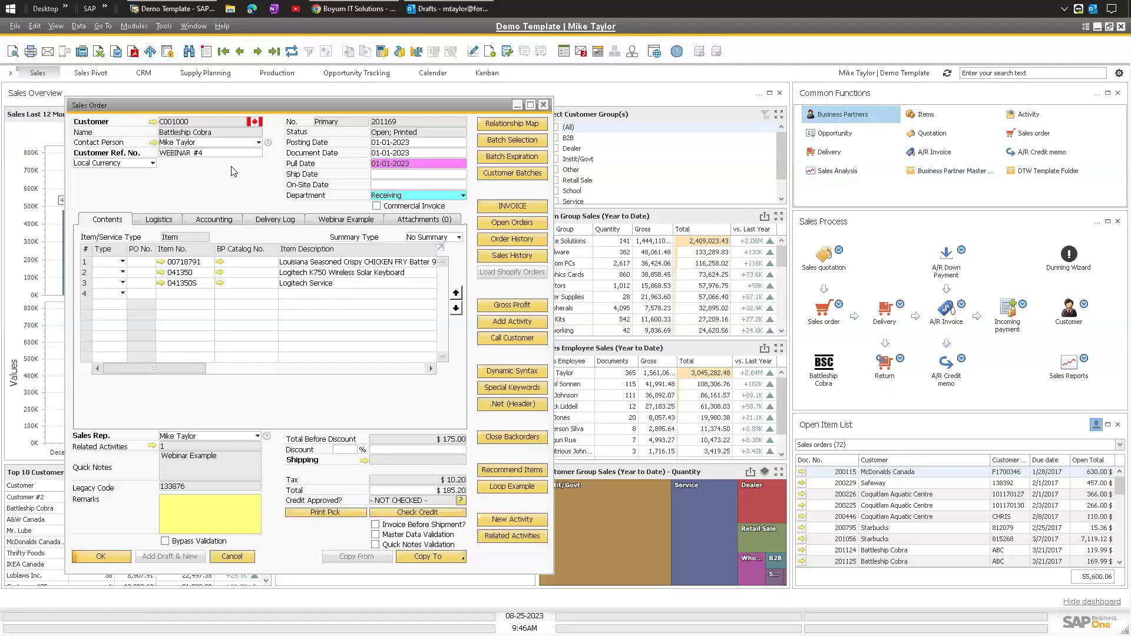
drag(274, 106, 282, 105)
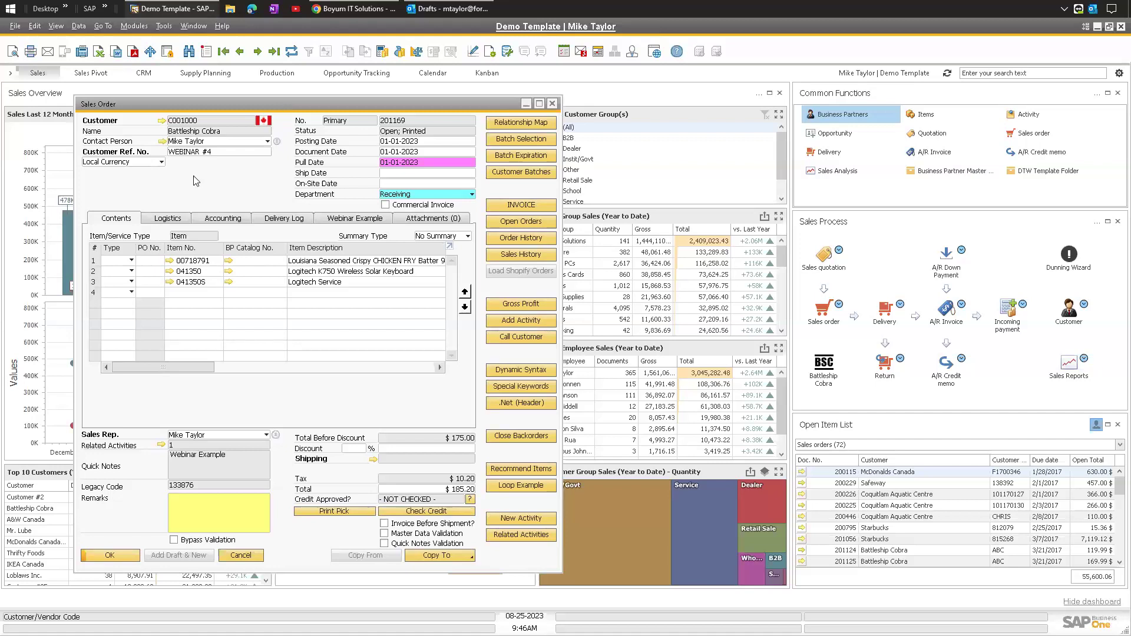
Step: Show the sales order's Logistics details and examine the B1 Usability Package commands available for the Posting Date field
click(176, 221)
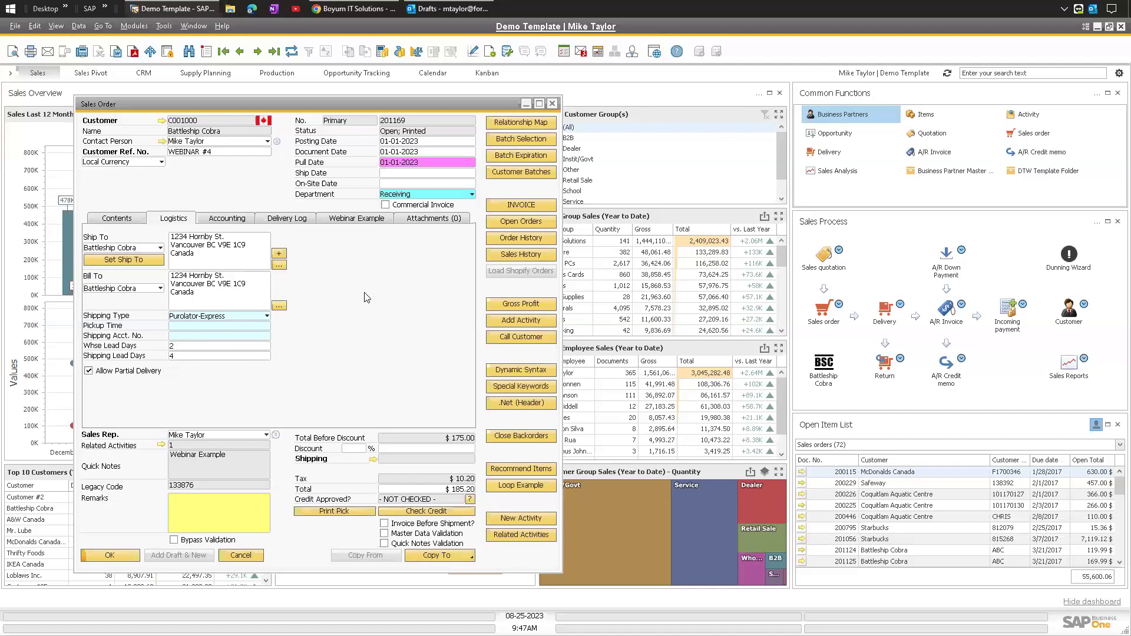
right_click(194, 325)
click(436, 263)
click(410, 144)
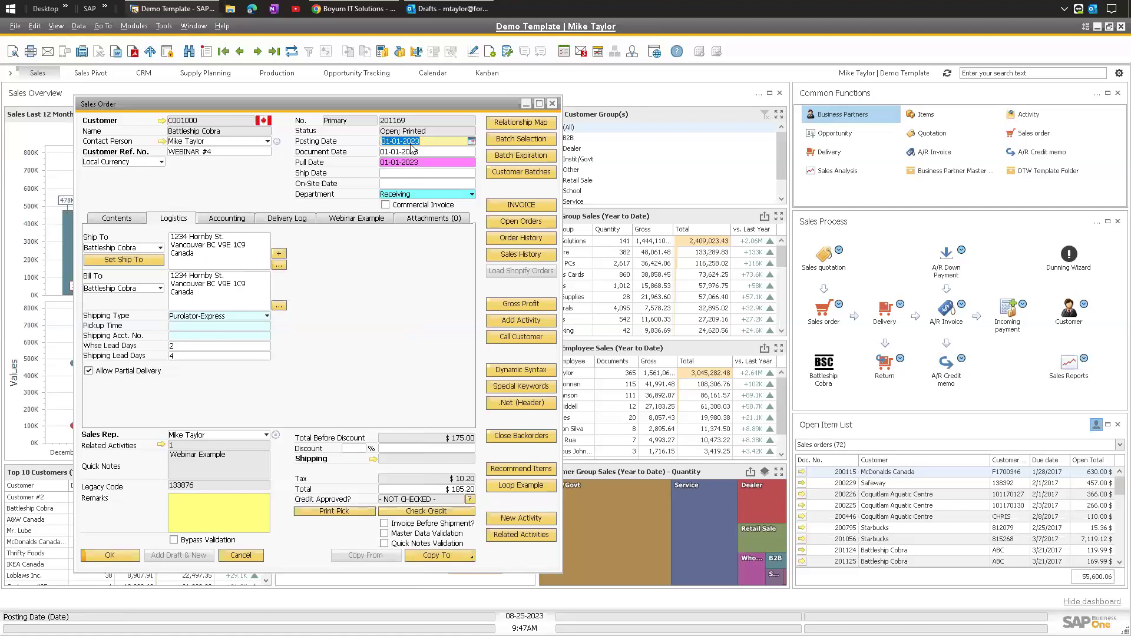
right_click(410, 149)
mouse_move(449, 202)
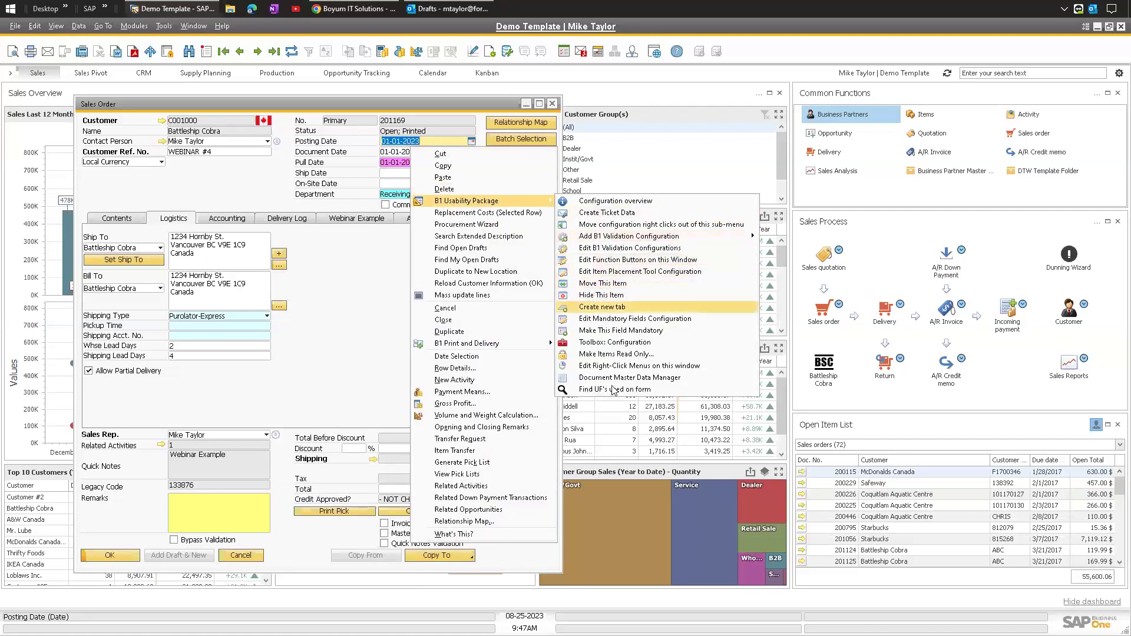
click(337, 387)
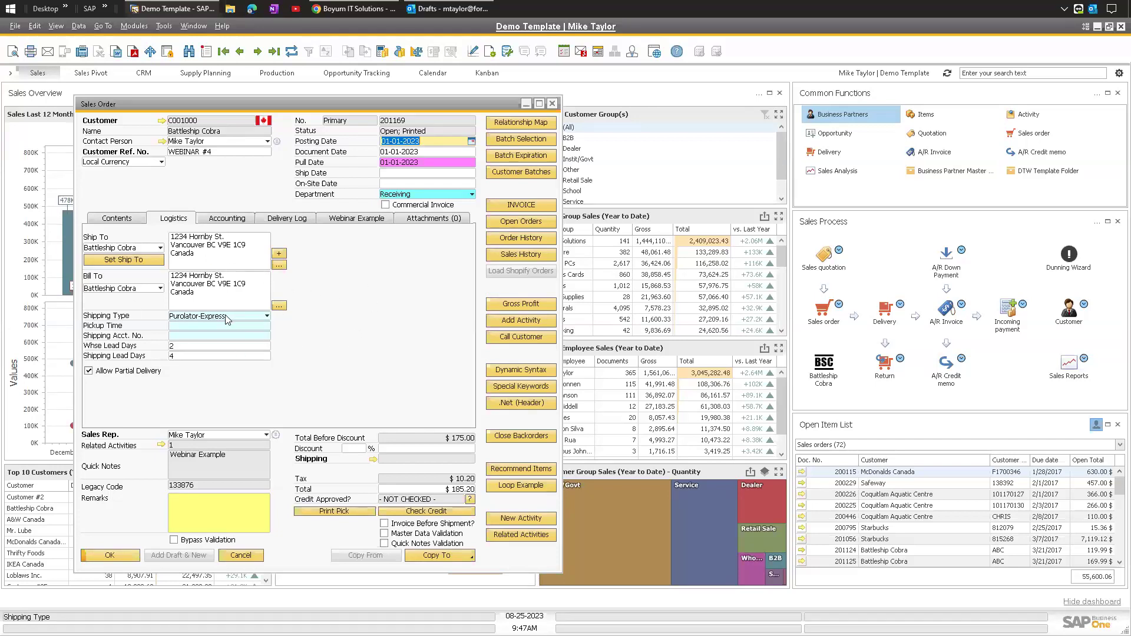
Step: Toggle the Commercial Invoice option on and off, and examine the order's Delivery Log before returning to its Contents
click(387, 206)
click(386, 205)
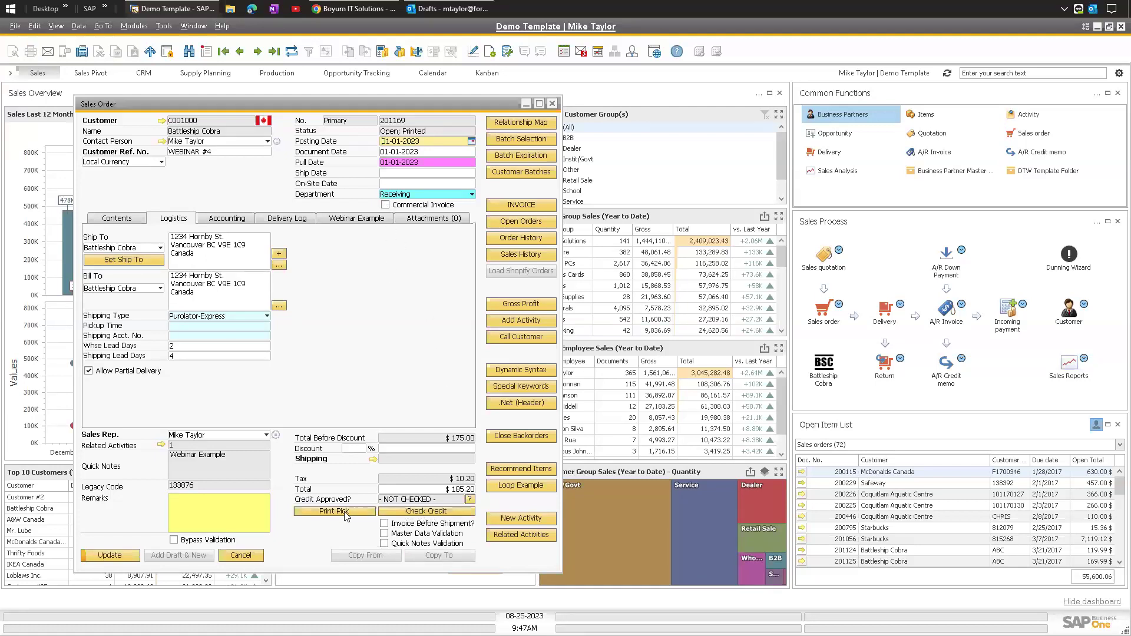
click(116, 218)
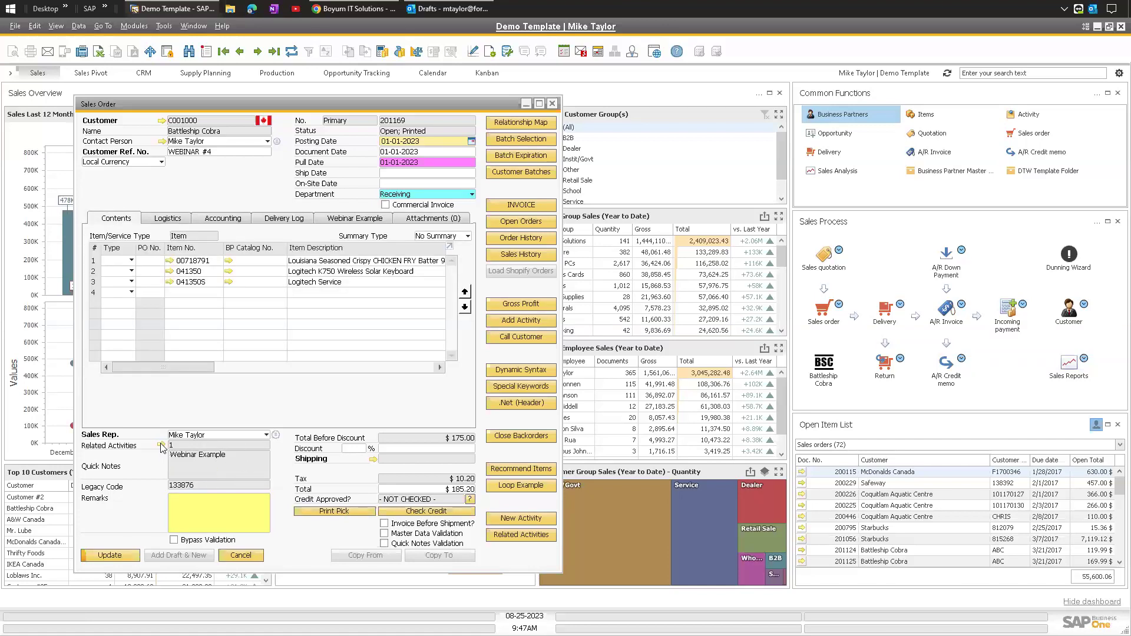
click(331, 222)
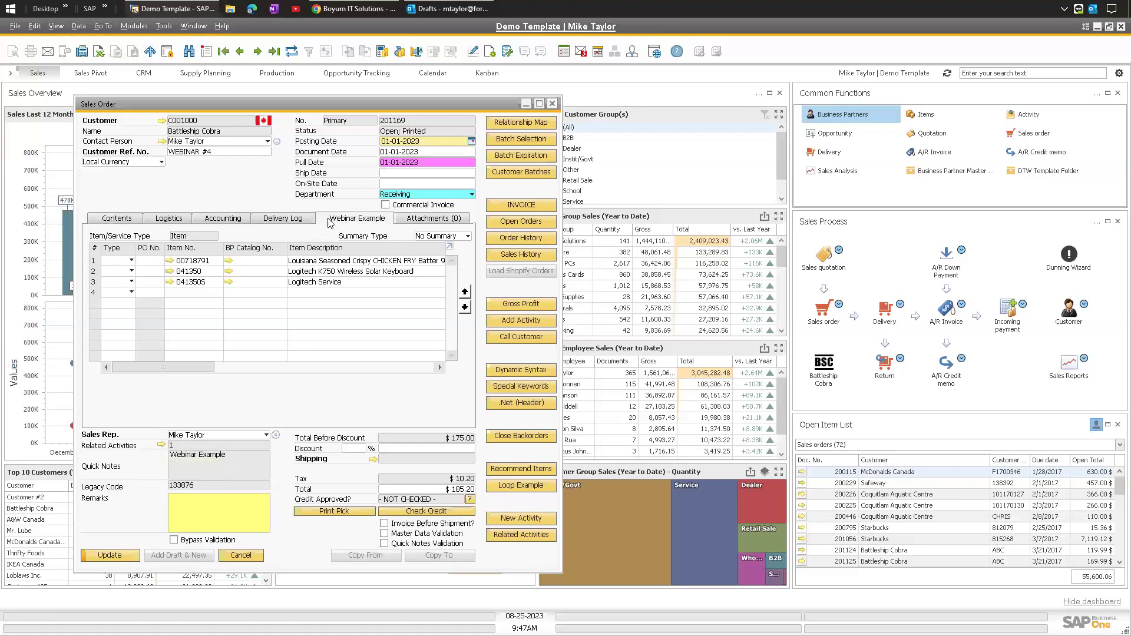
click(279, 220)
scroll(480, 269, down, 3)
scroll(480, 270, up, 3)
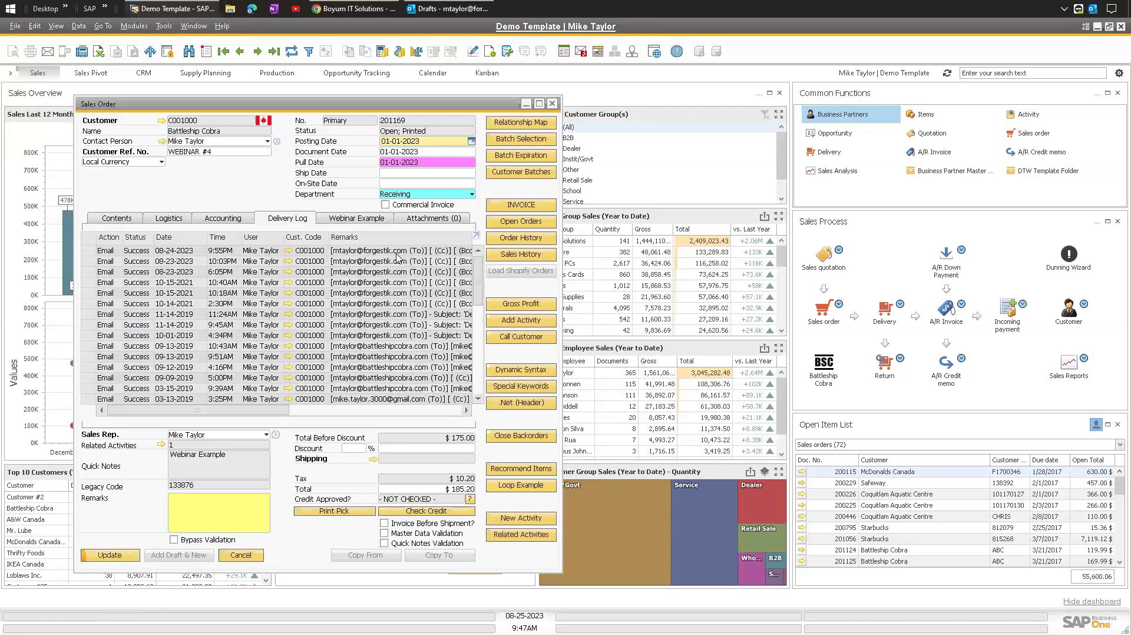
click(124, 220)
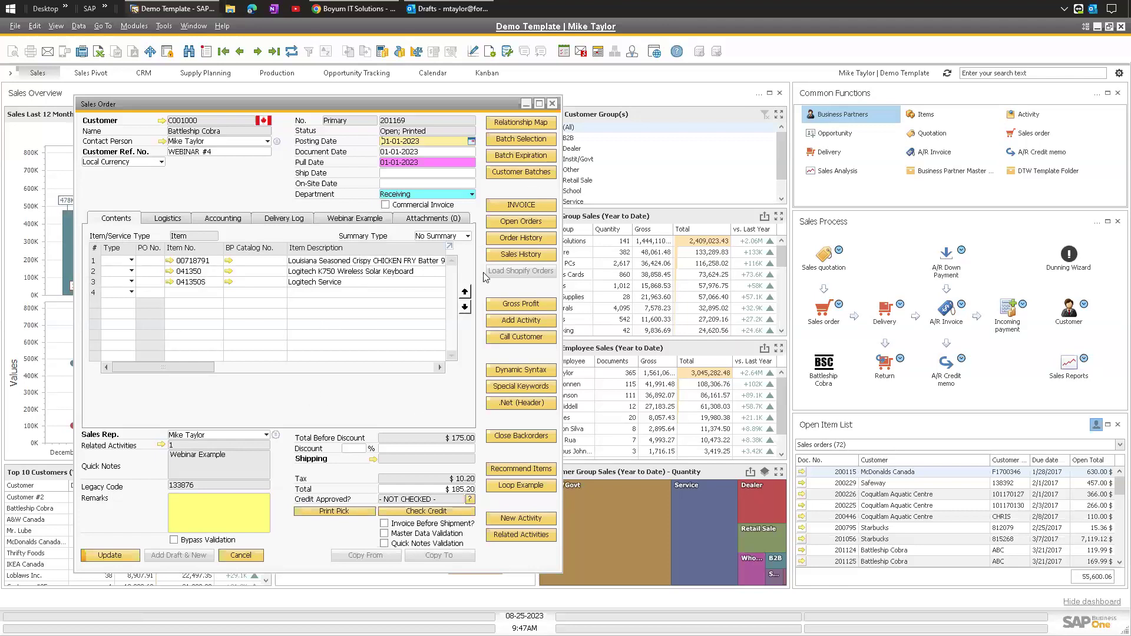
Step: Display the sales order's user-defined fields, examine the full list, and hide them again
key(ctrl+shift+u)
scroll(846, 210, down, 1)
scroll(846, 209, down, 10)
scroll(654, 247, up, 10)
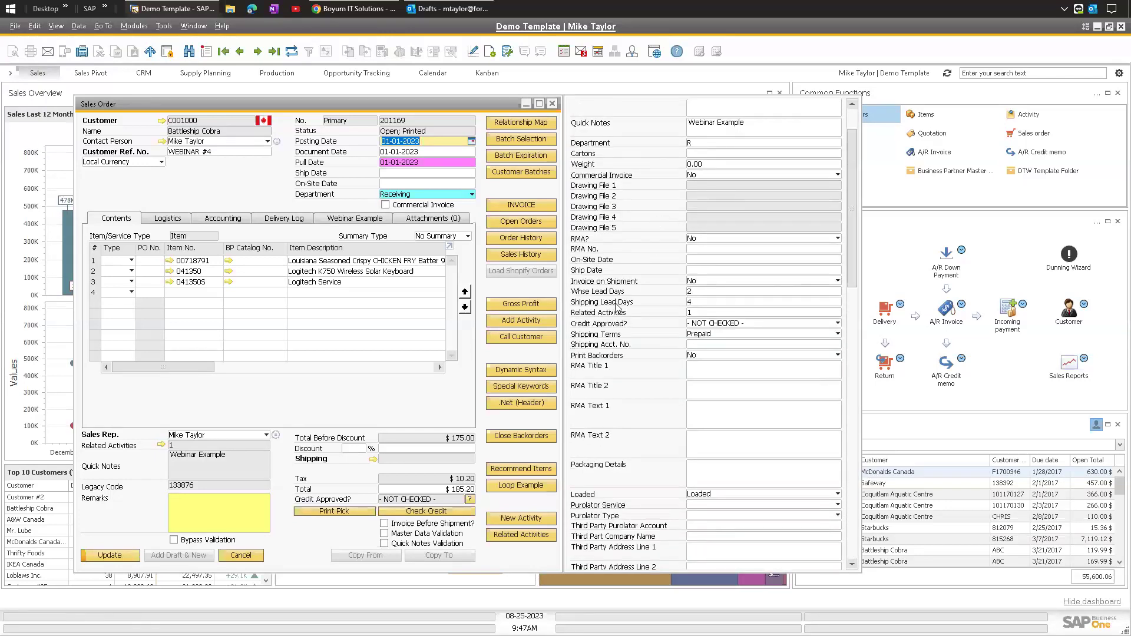
drag(852, 181, 841, 240)
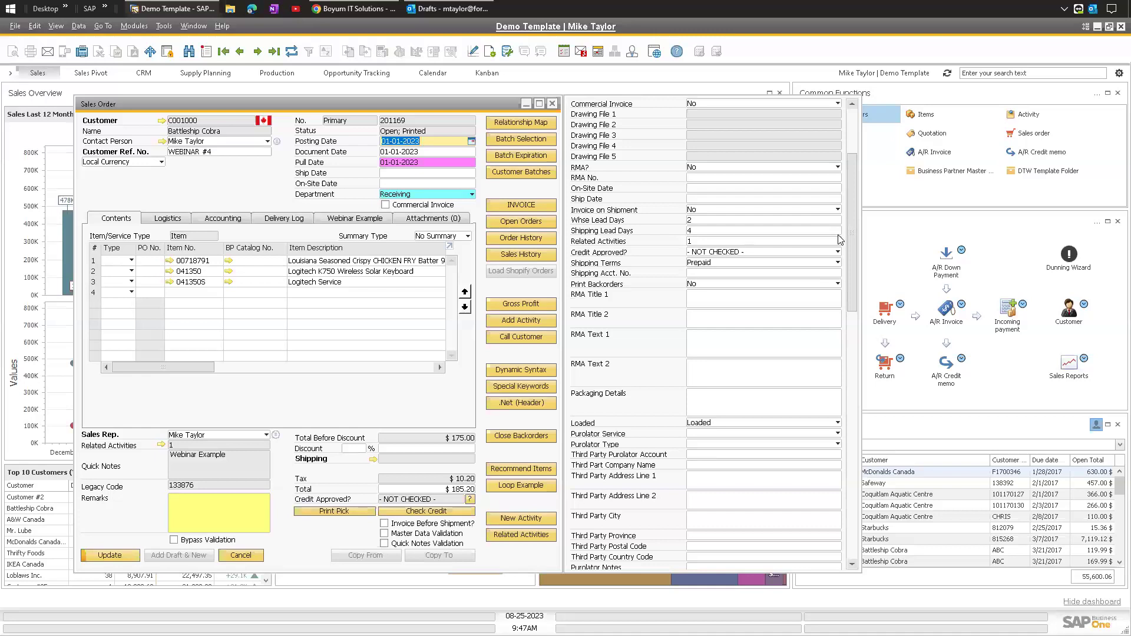
click(364, 409)
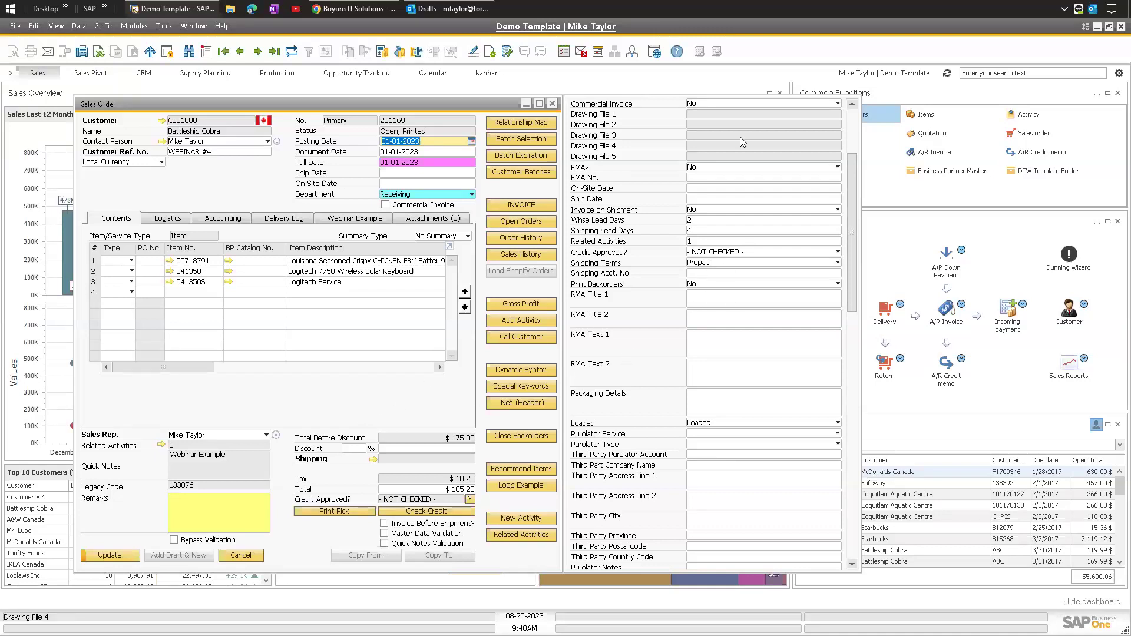
scroll(849, 208, down, 4)
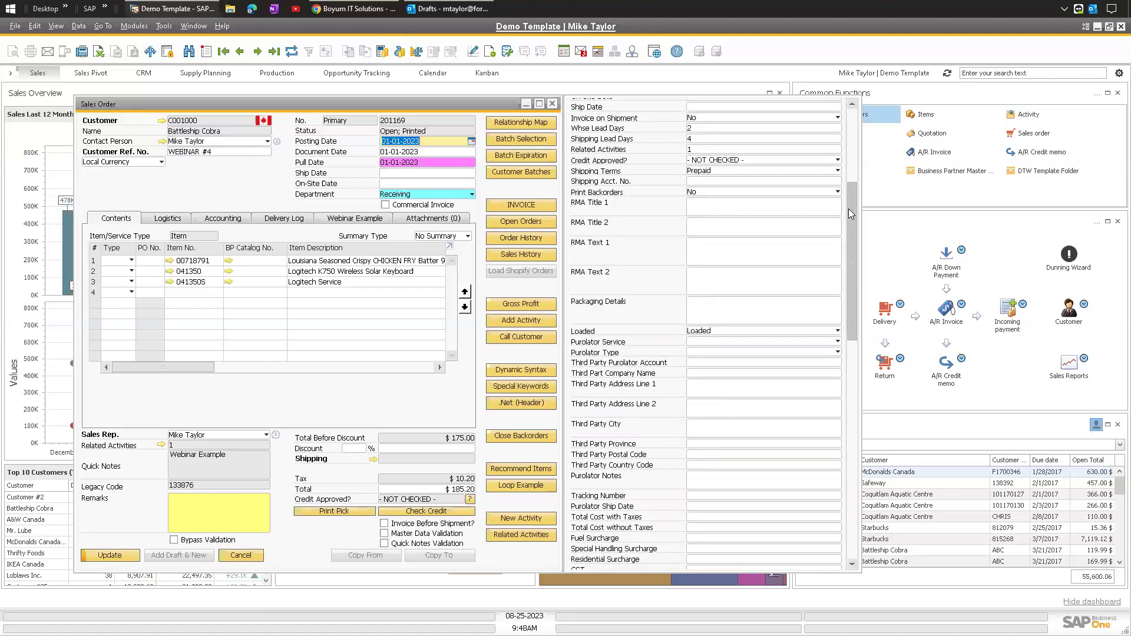
drag(855, 215, 848, 314)
scroll(592, 332, up, 10)
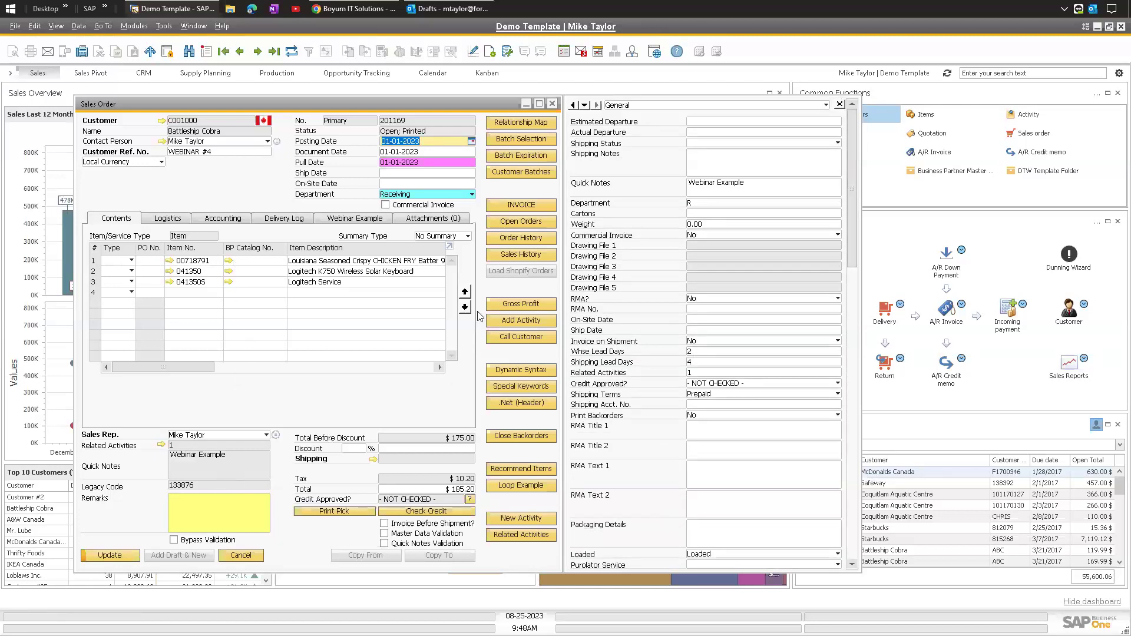
click(839, 105)
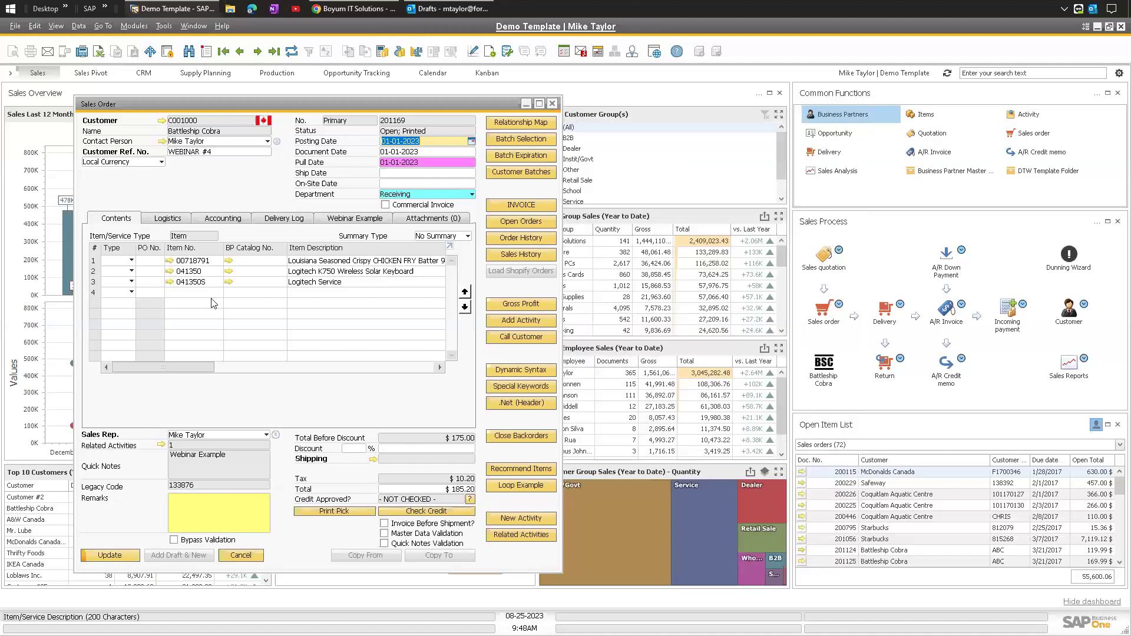
Step: Review the order's Logistics and Contents, and read the help text for the Credit Approved? field before closing it
click(168, 218)
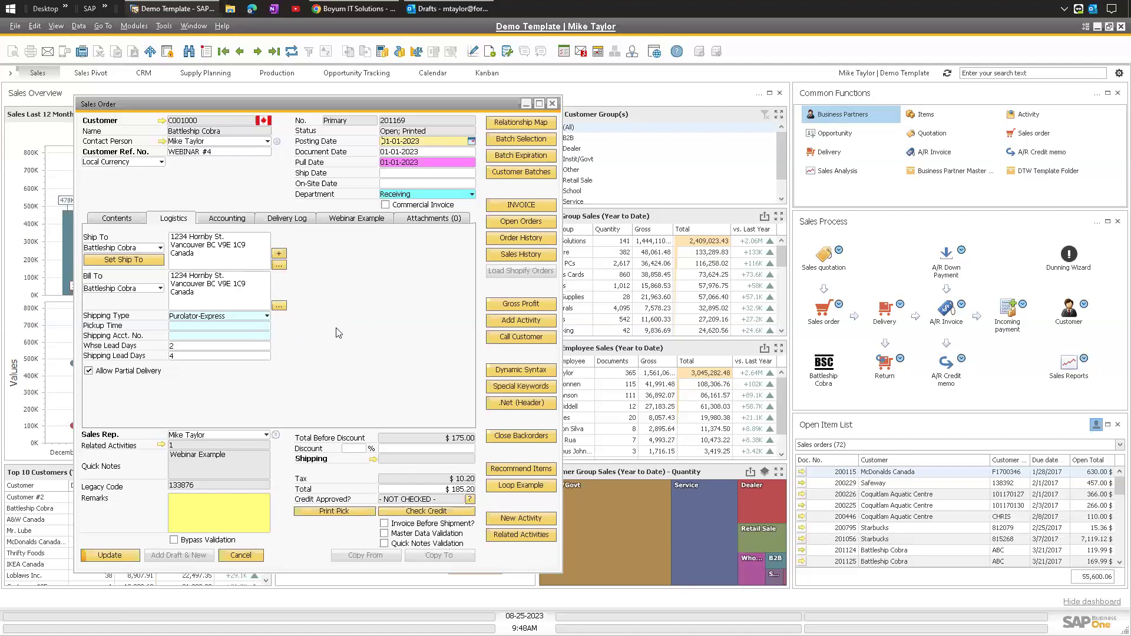
click(125, 220)
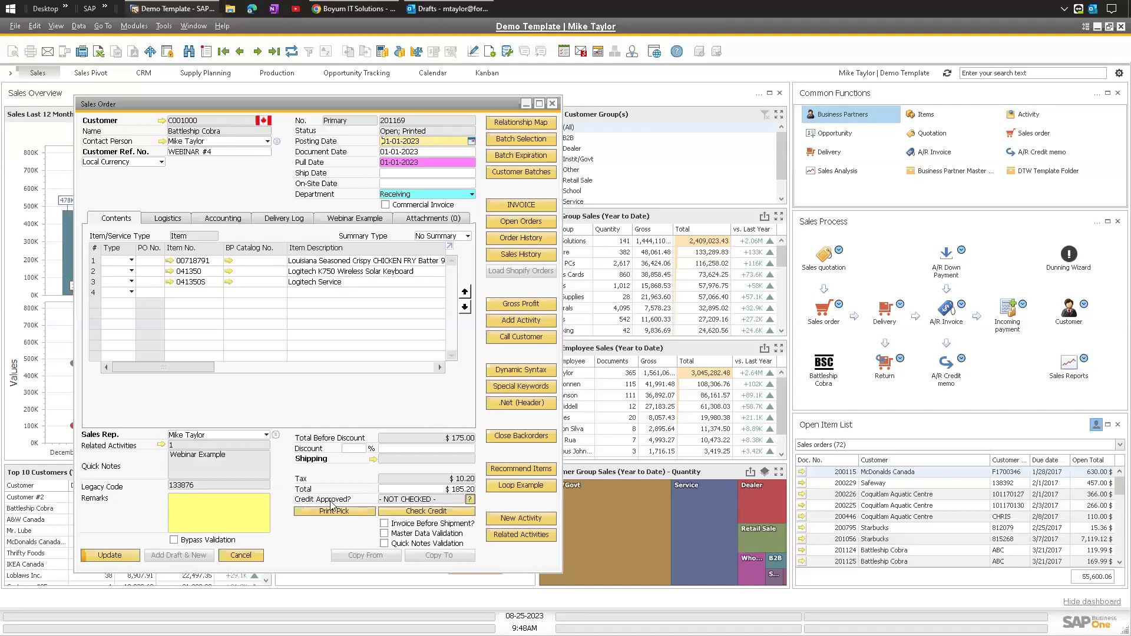
click(469, 499)
mouse_move(726, 195)
mouse_down()
mouse_move(560, 124)
mouse_move(728, 198)
mouse_up()
click(620, 155)
click(726, 199)
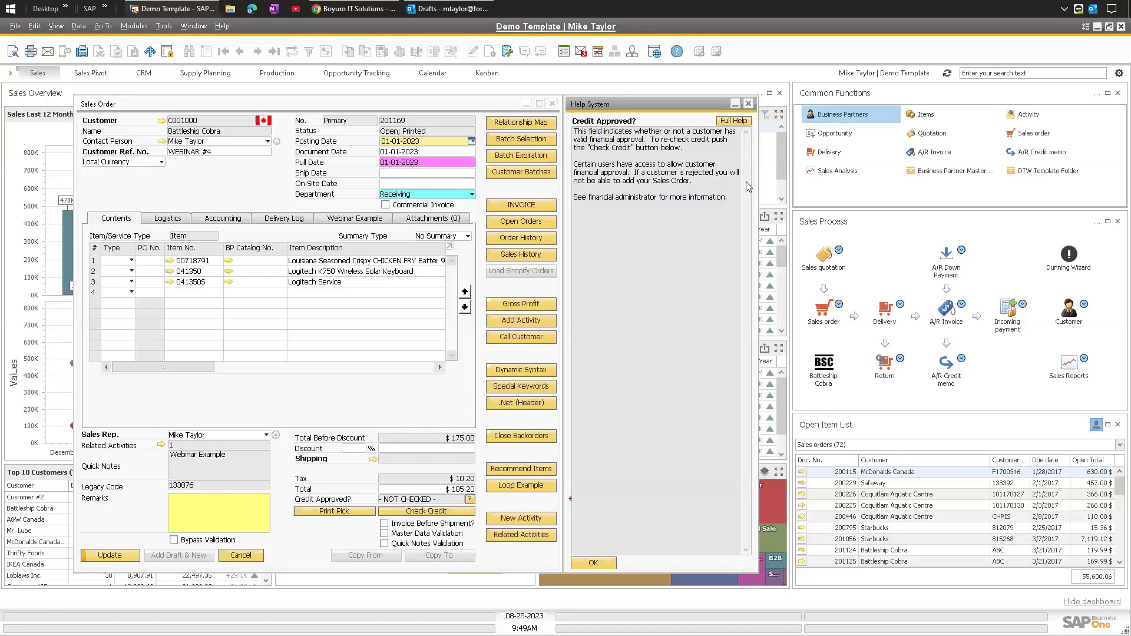
click(748, 105)
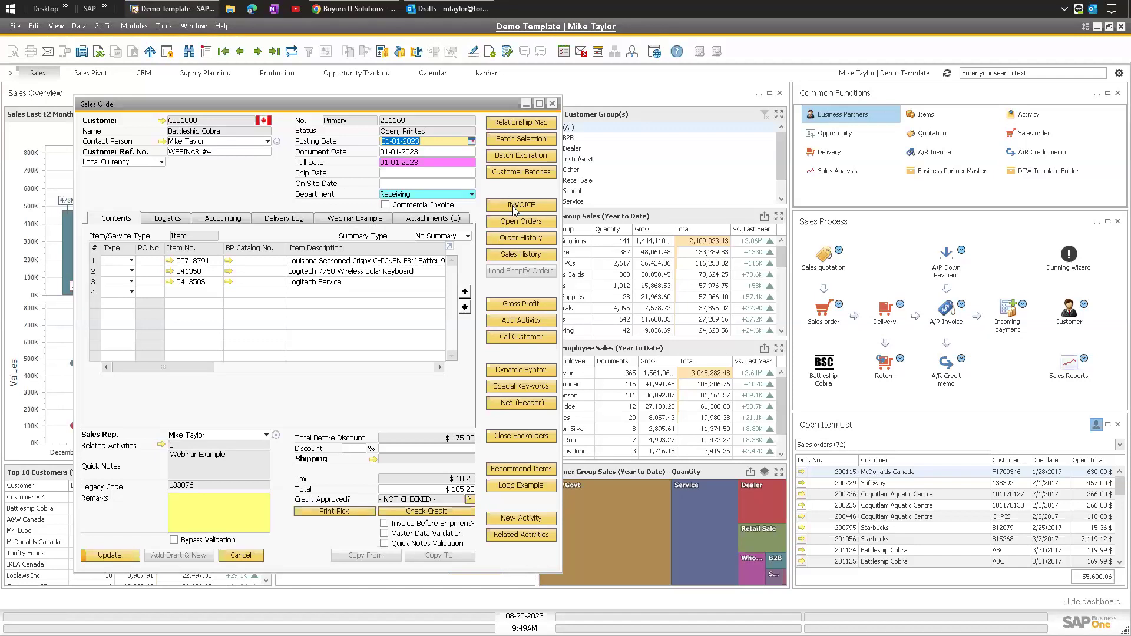
Step: Refresh the sales order, discarding its unsaved changes, and generate an A/R invoice from it with the INVOICE function
drag(207, 106, 190, 110)
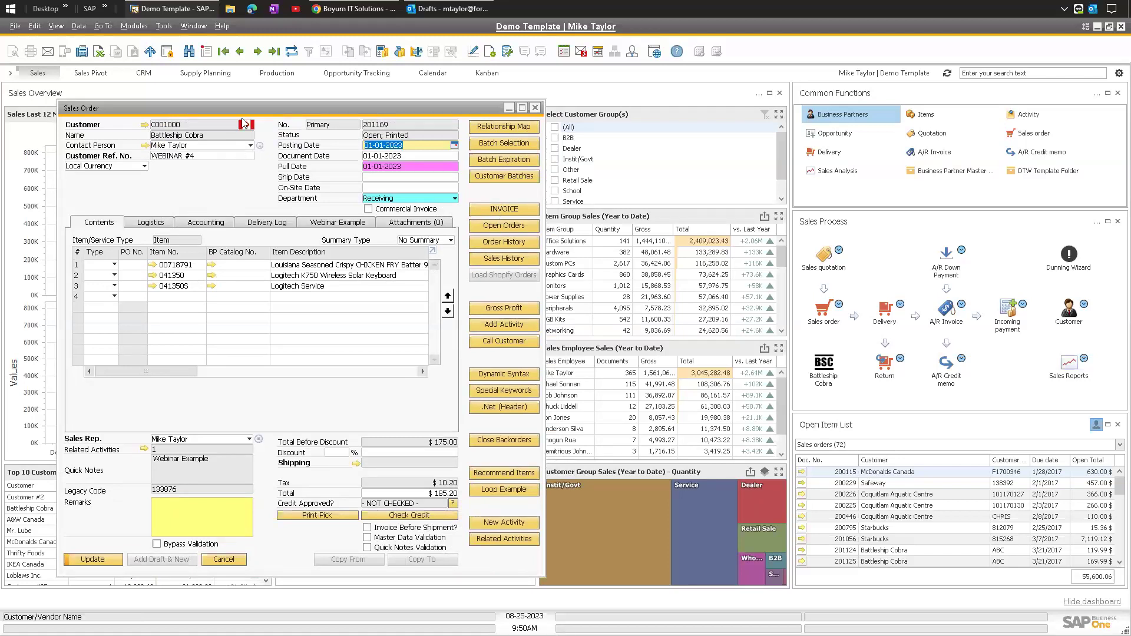
drag(241, 111, 249, 113)
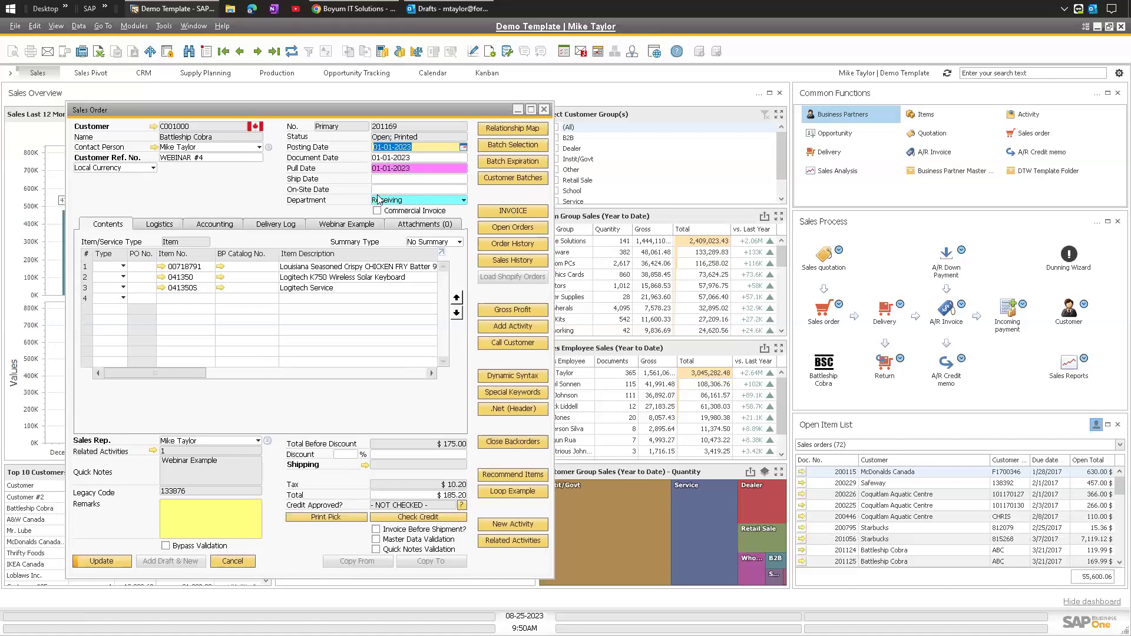
click(513, 211)
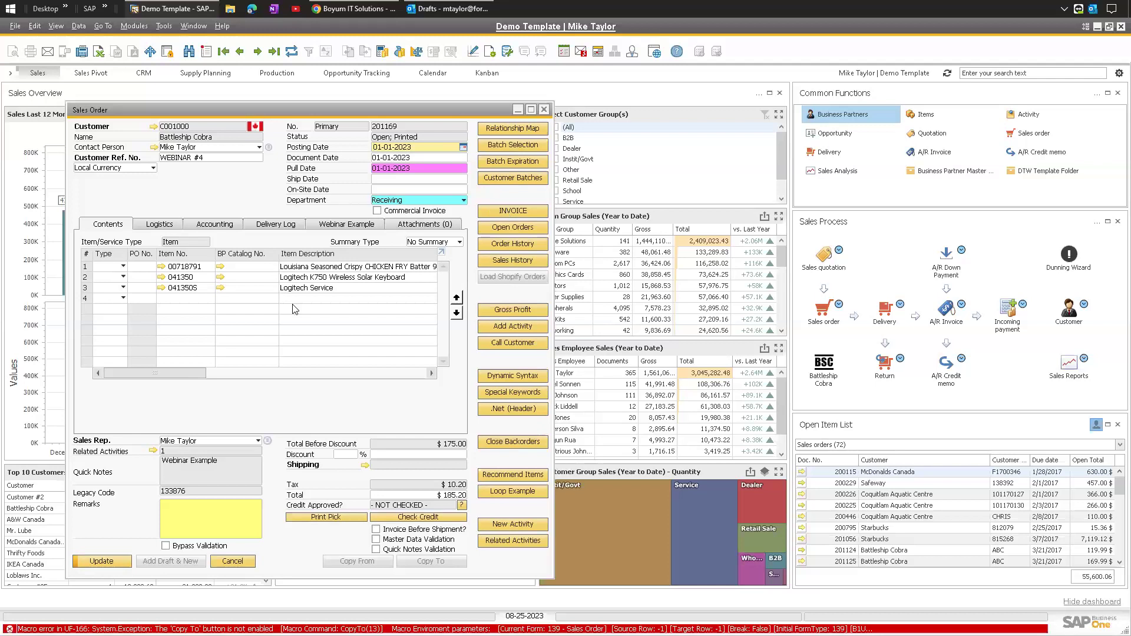
click(291, 51)
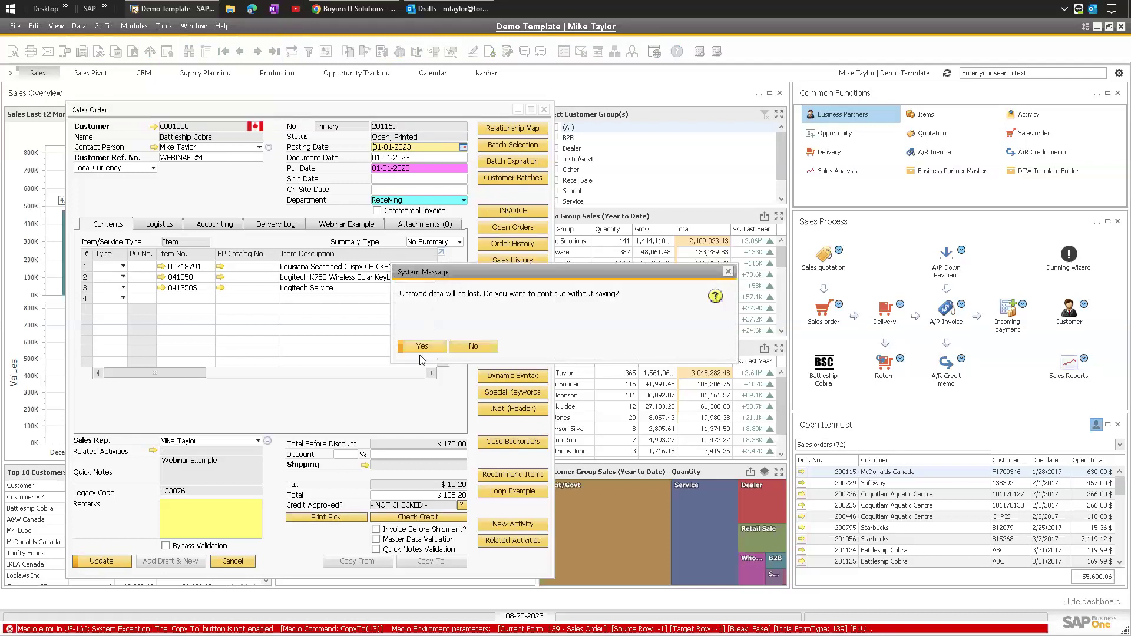
key(Return)
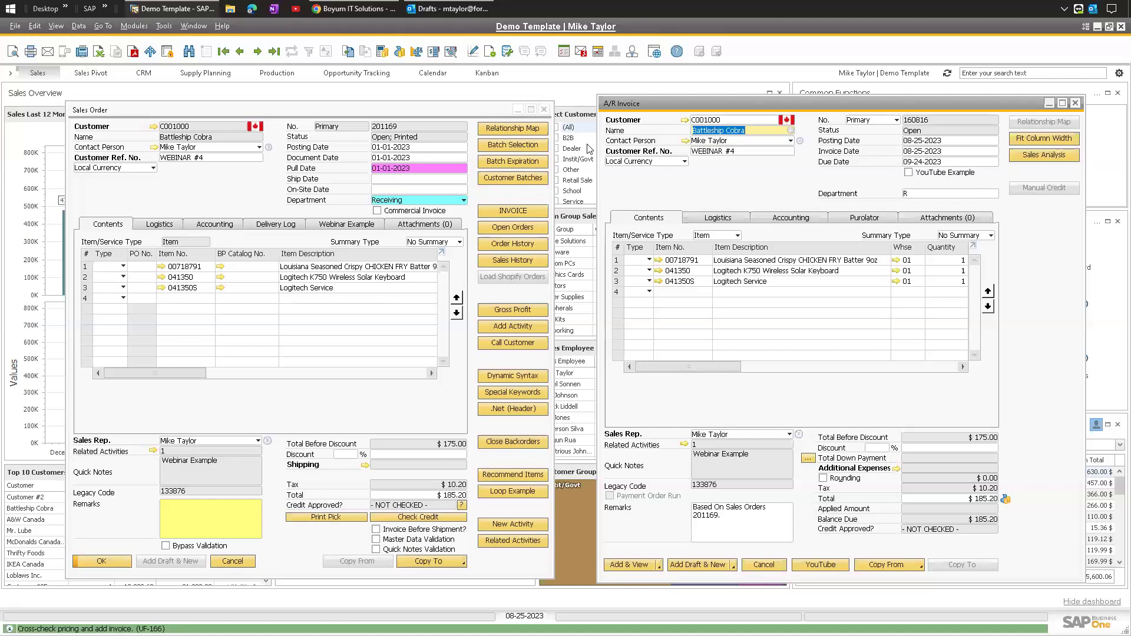
Step: Place the A/R invoice beside the sales order, compare the two documents, and cancel the invoice
drag(618, 110, 587, 115)
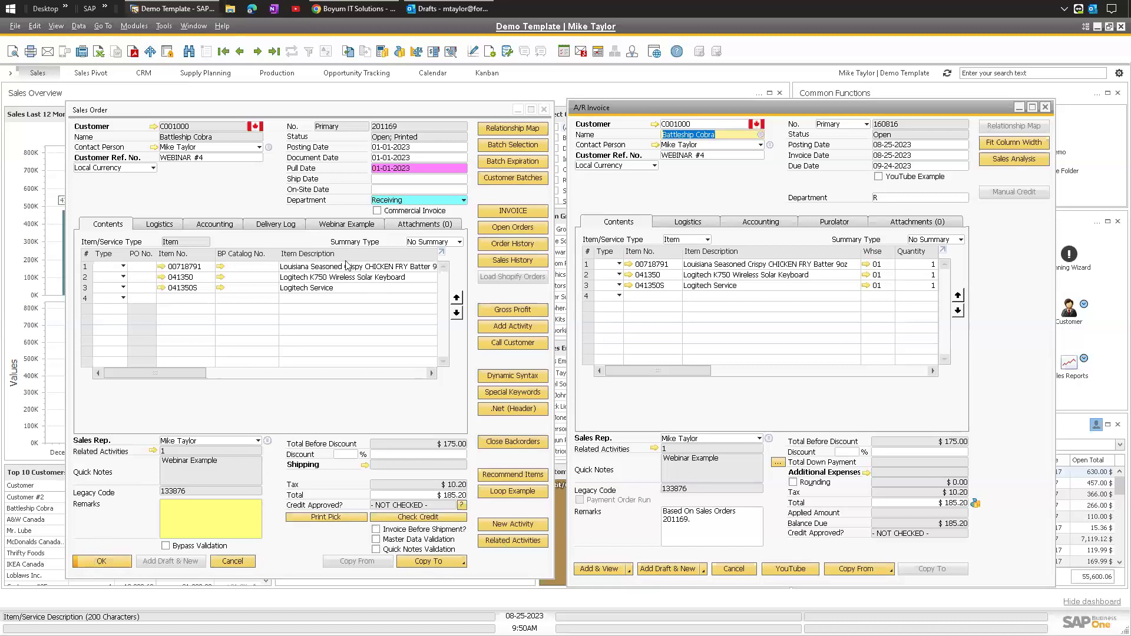
click(230, 183)
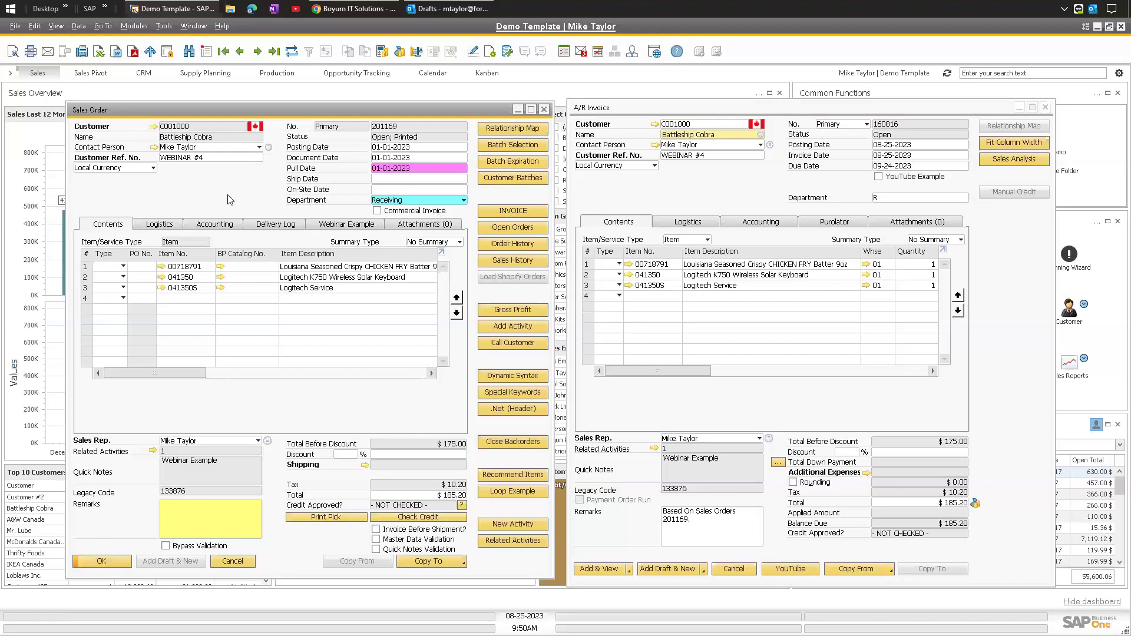
click(640, 131)
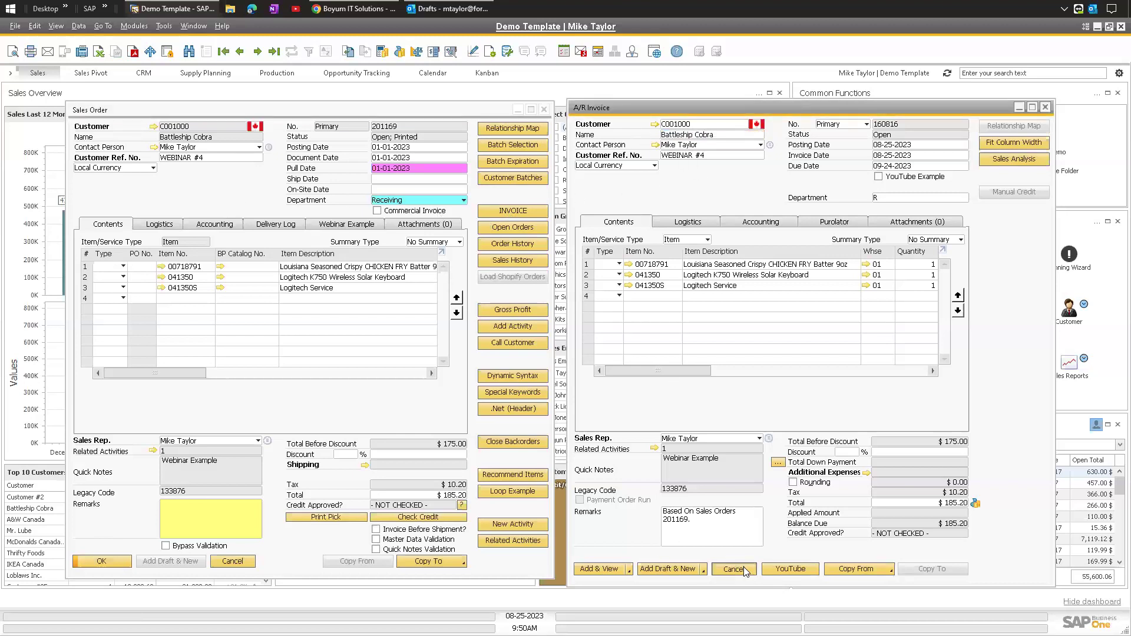
click(743, 567)
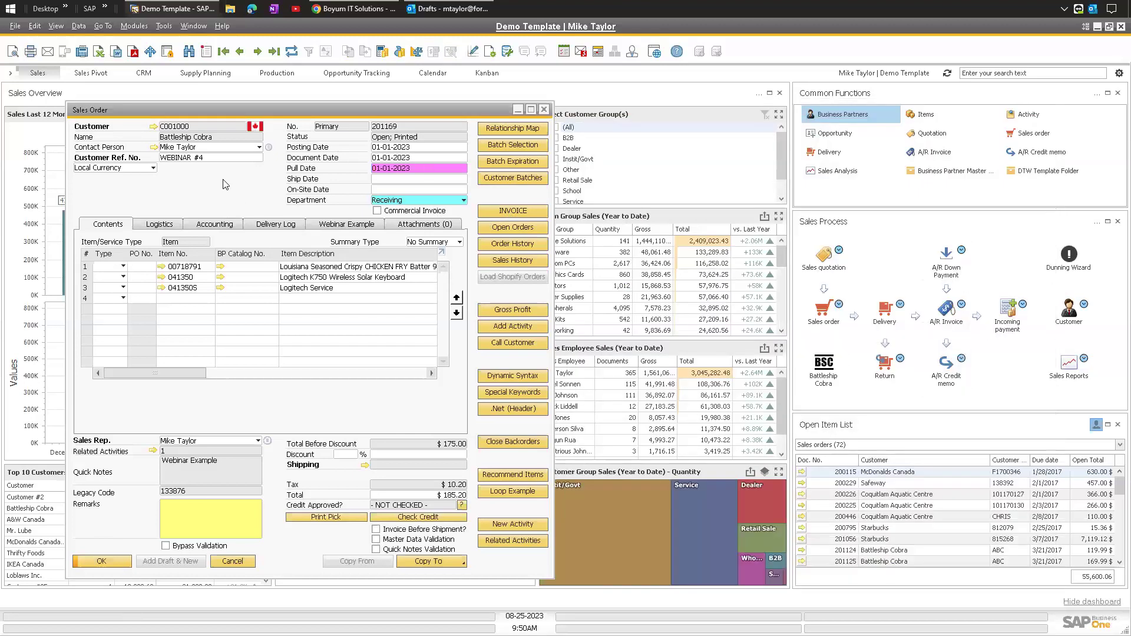
Step: Examine the sales order's Copy To target documents and its Relationship Map, and close the map
click(433, 561)
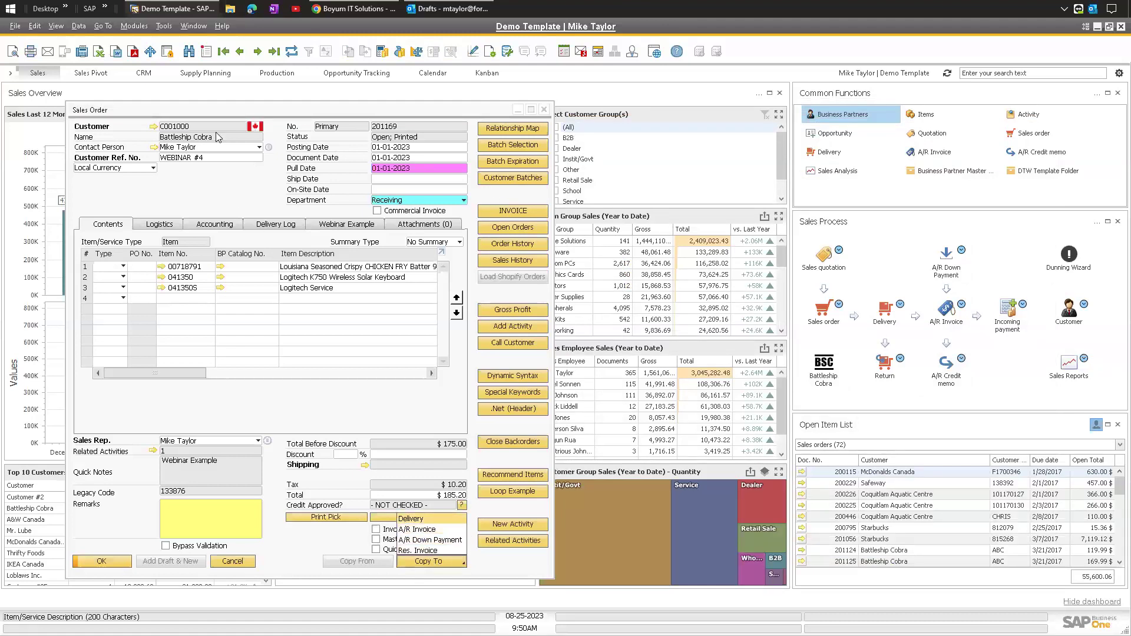
click(238, 197)
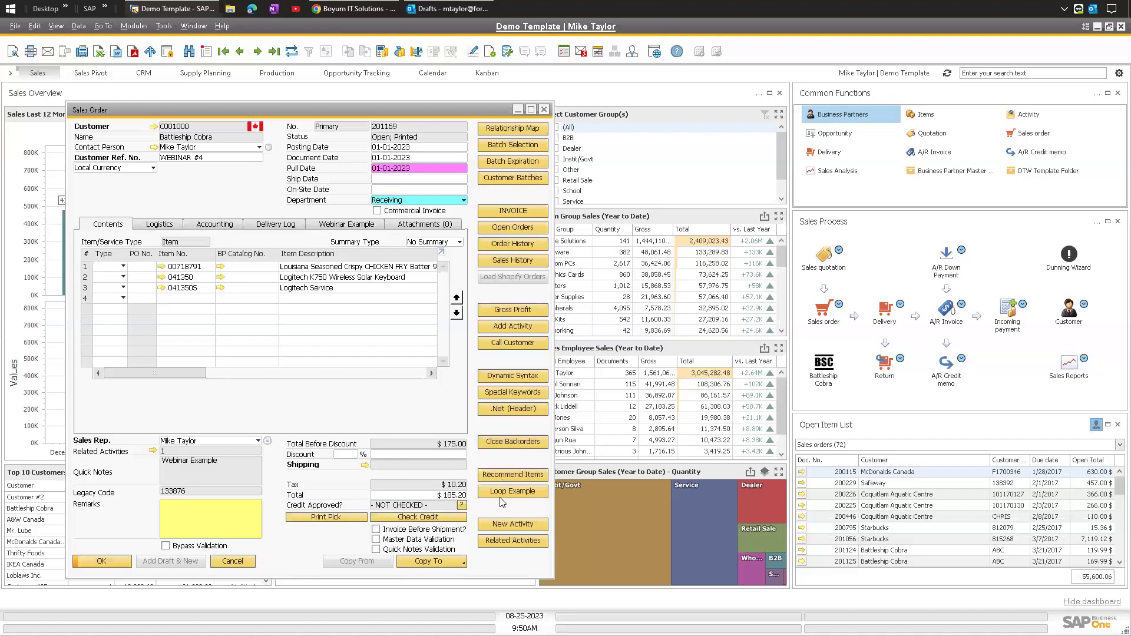
click(505, 130)
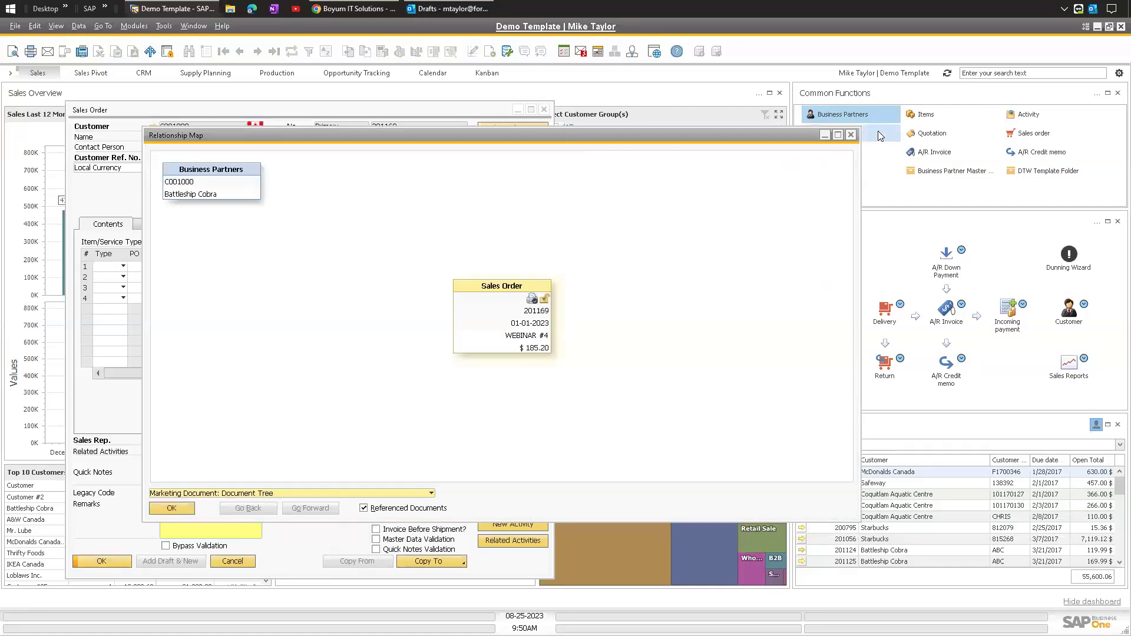
click(850, 135)
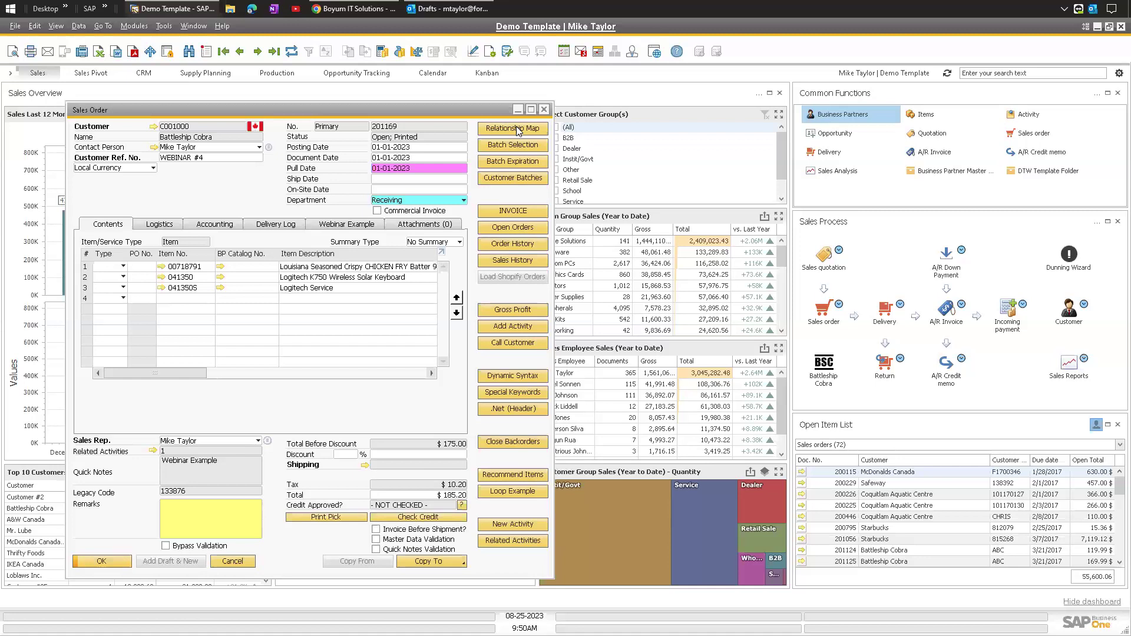
right_click(217, 184)
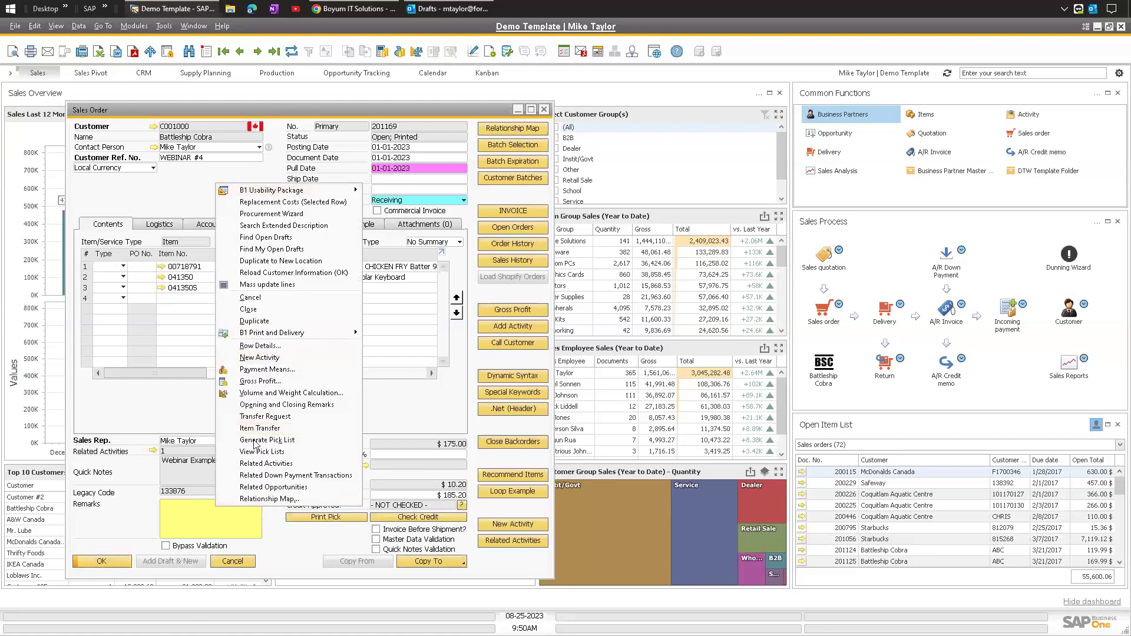
click(185, 185)
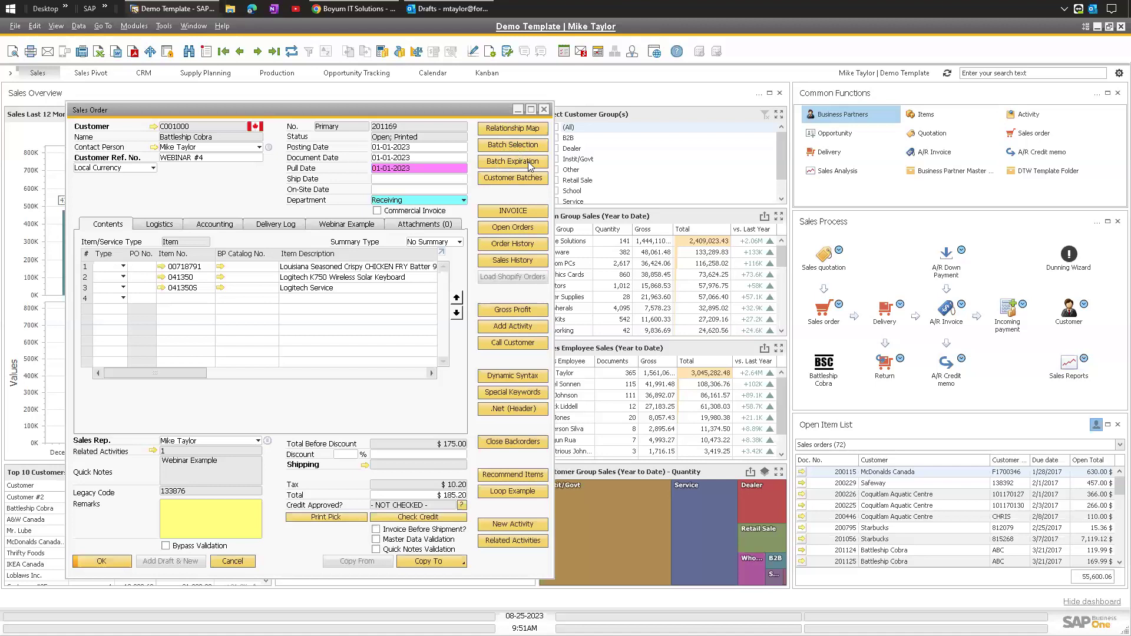
Step: Review the customer's Open Orders list beside the sales order, open one of its orders, and close both windows
click(510, 229)
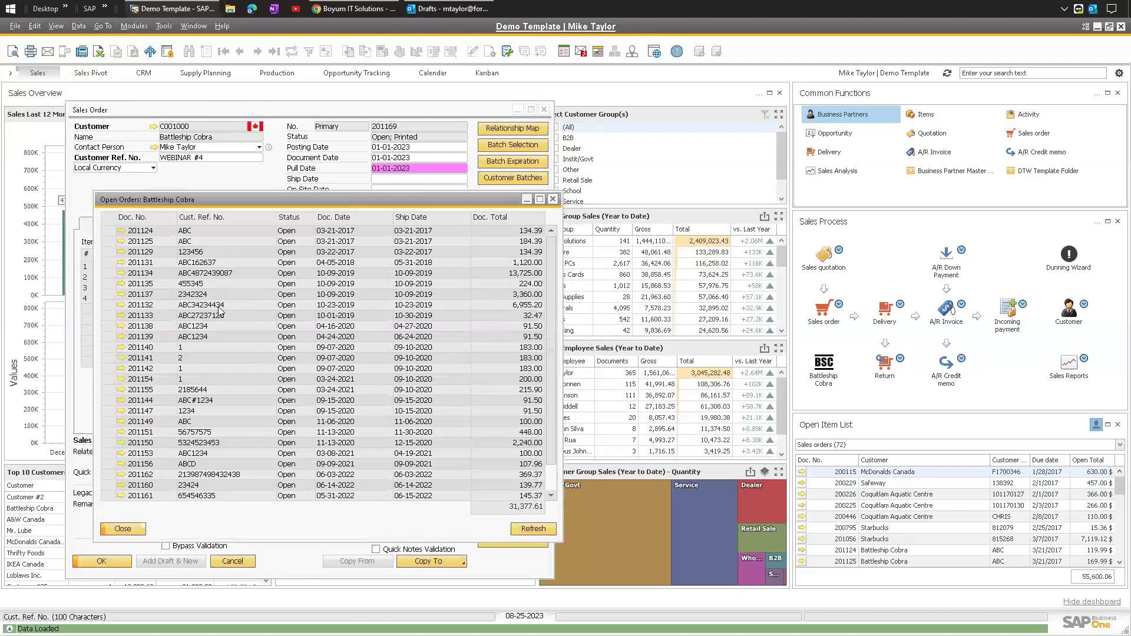
drag(360, 199, 666, 173)
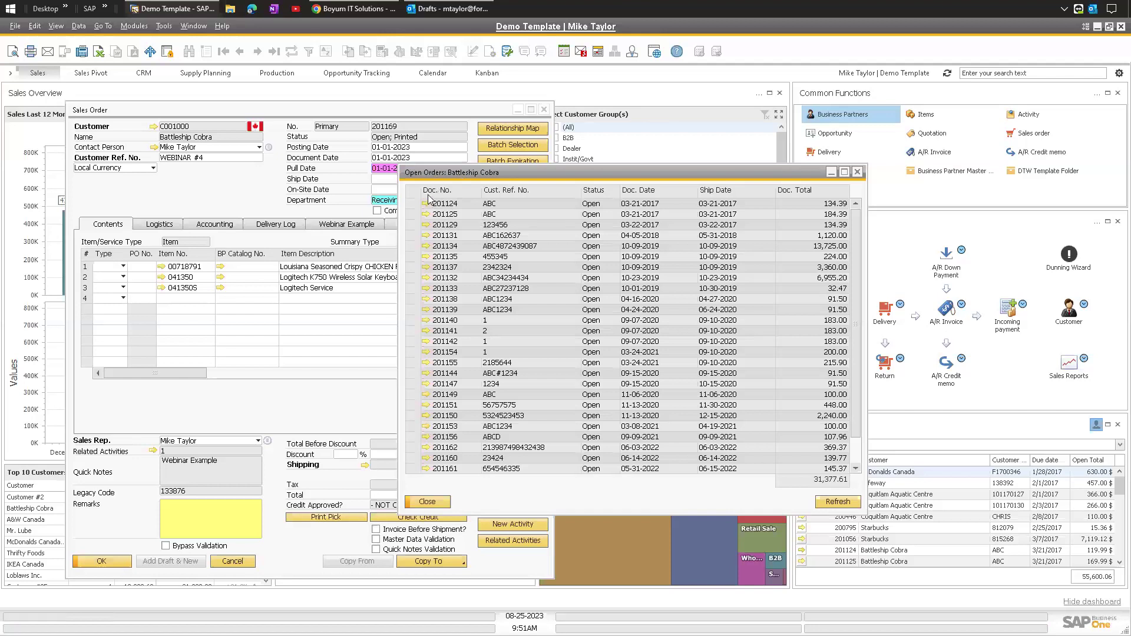
click(439, 217)
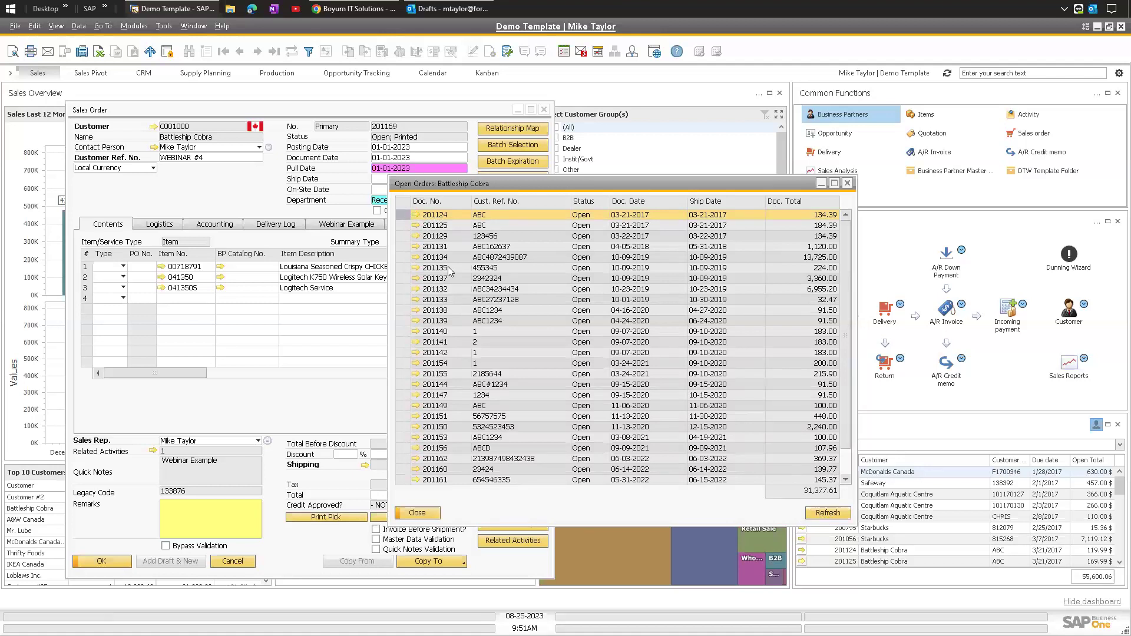
scroll(451, 289, down, 1)
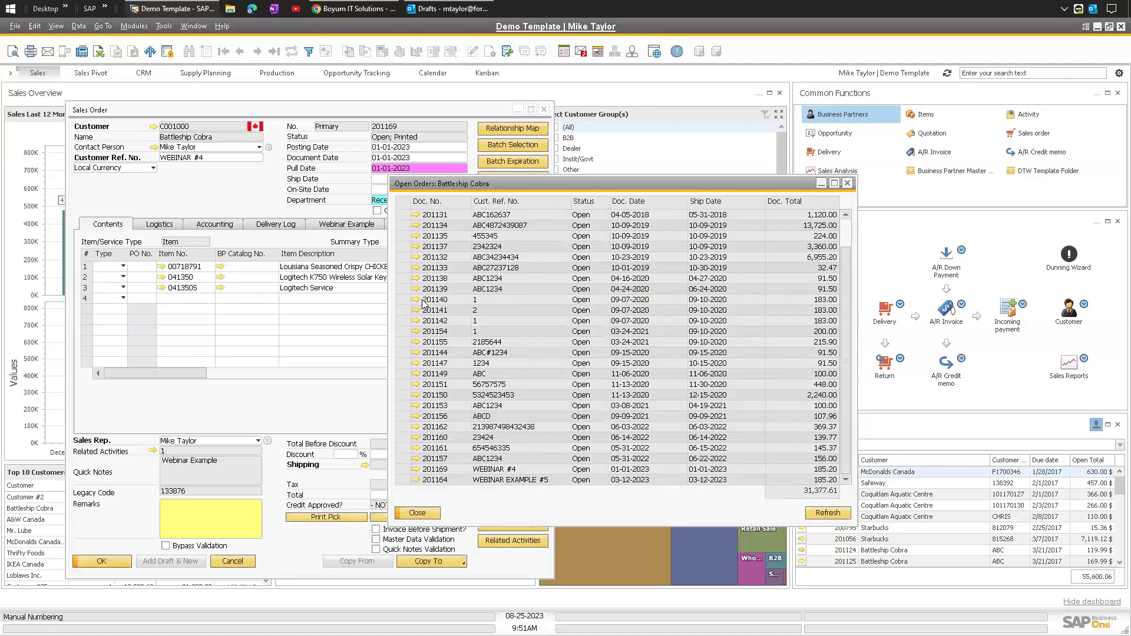
click(416, 257)
click(540, 101)
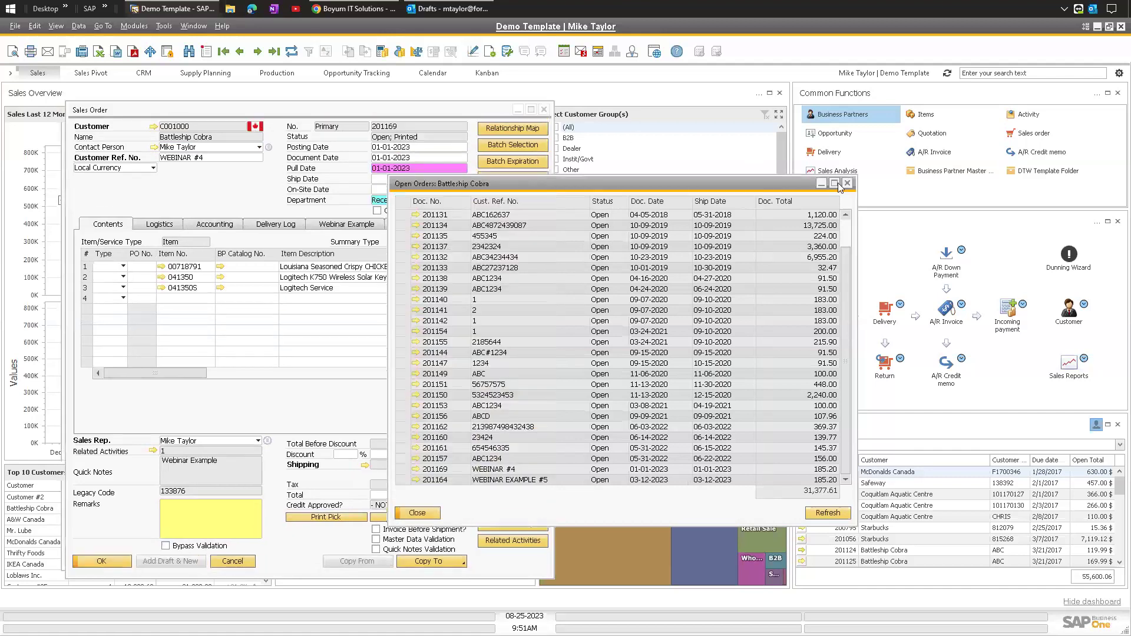
click(848, 183)
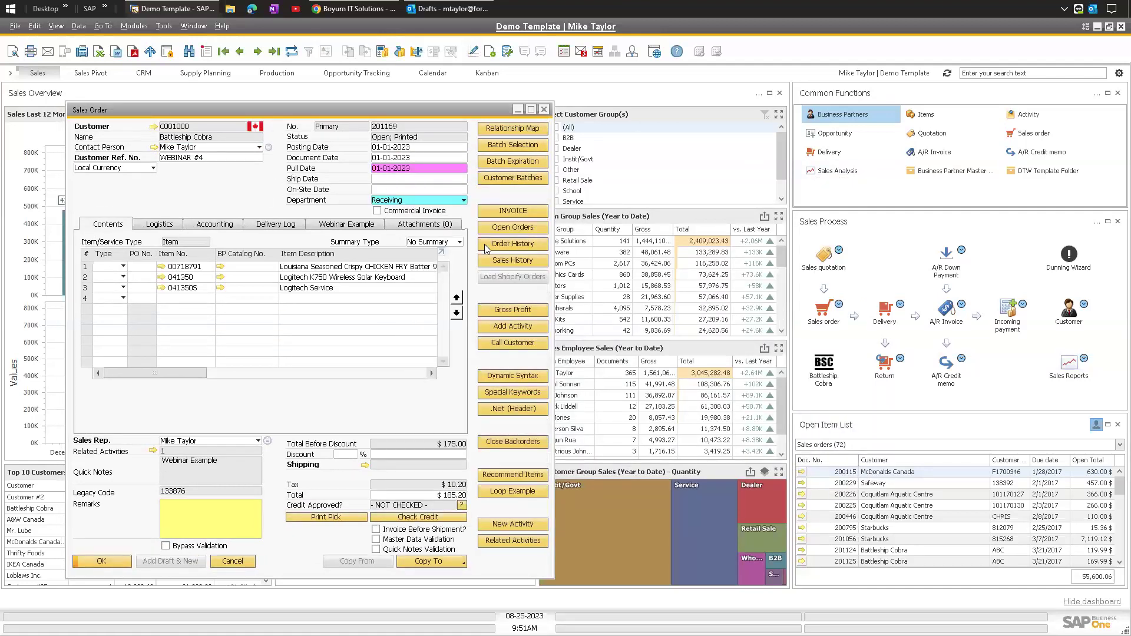
Step: Review the Open Items List sales report with its open document types and filter options, and close the report
click(134, 26)
mouse_move(154, 92)
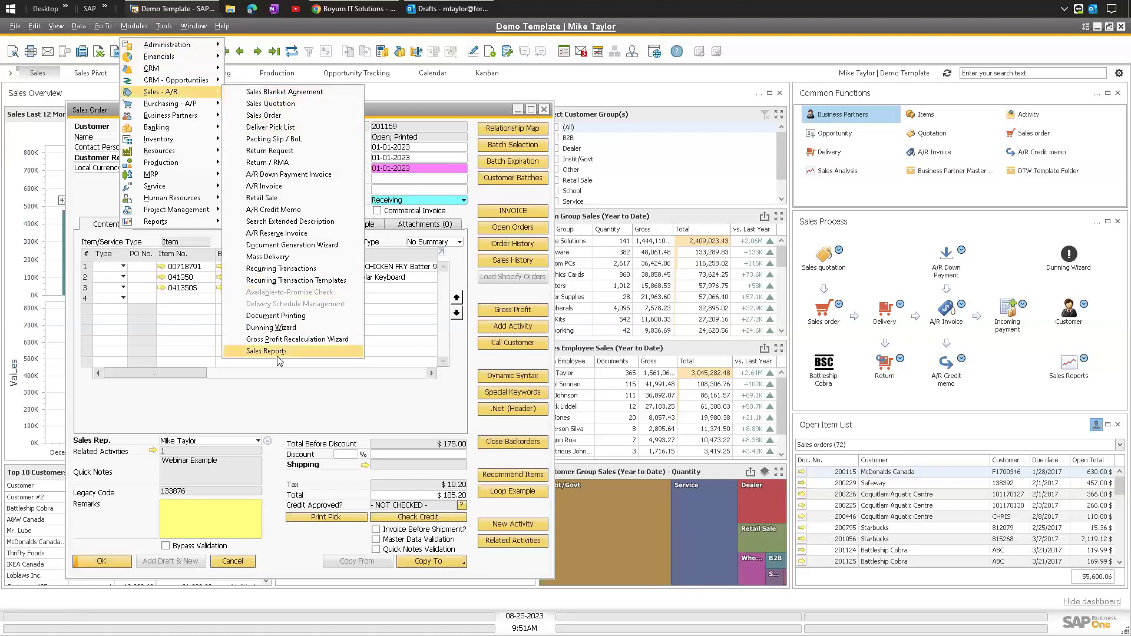
mouse_move(285, 352)
click(426, 374)
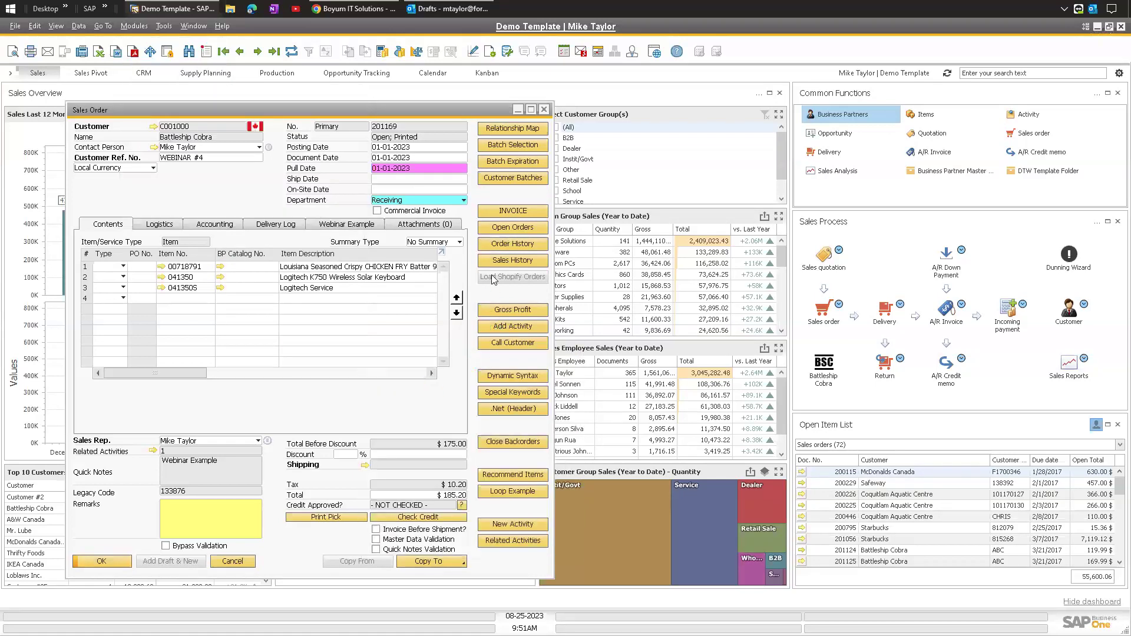
click(667, 203)
click(666, 202)
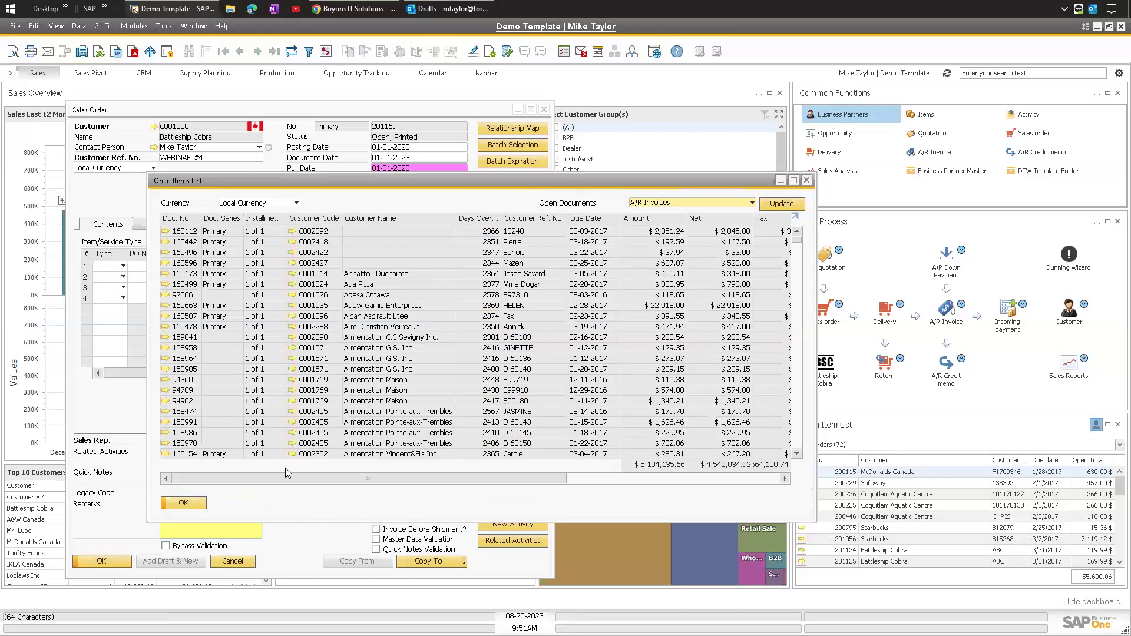
click(308, 52)
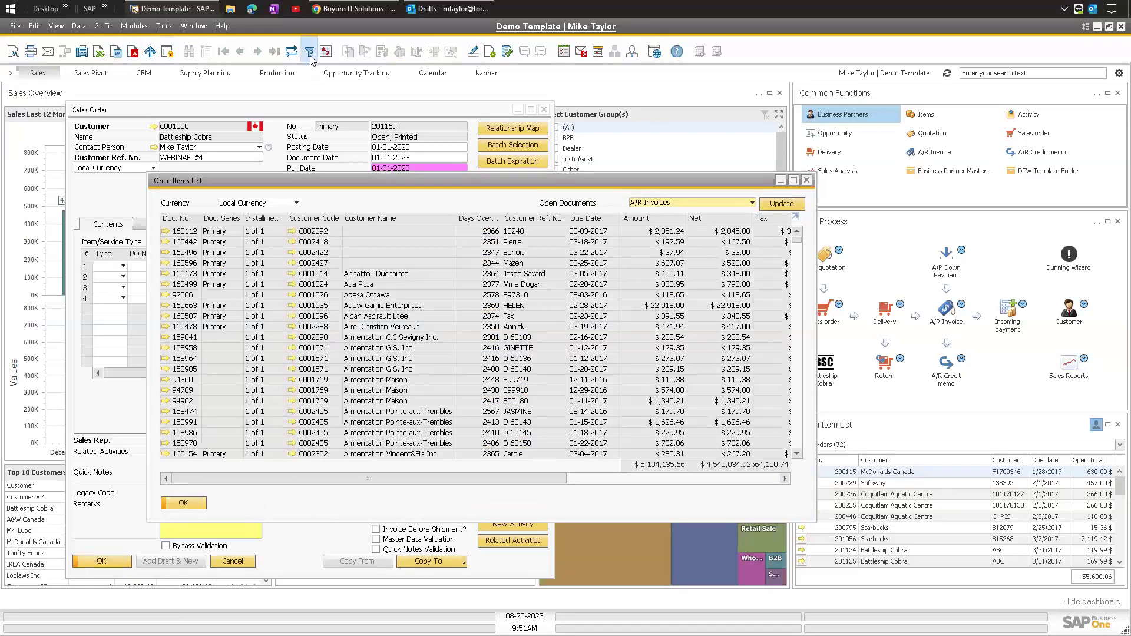
click(435, 201)
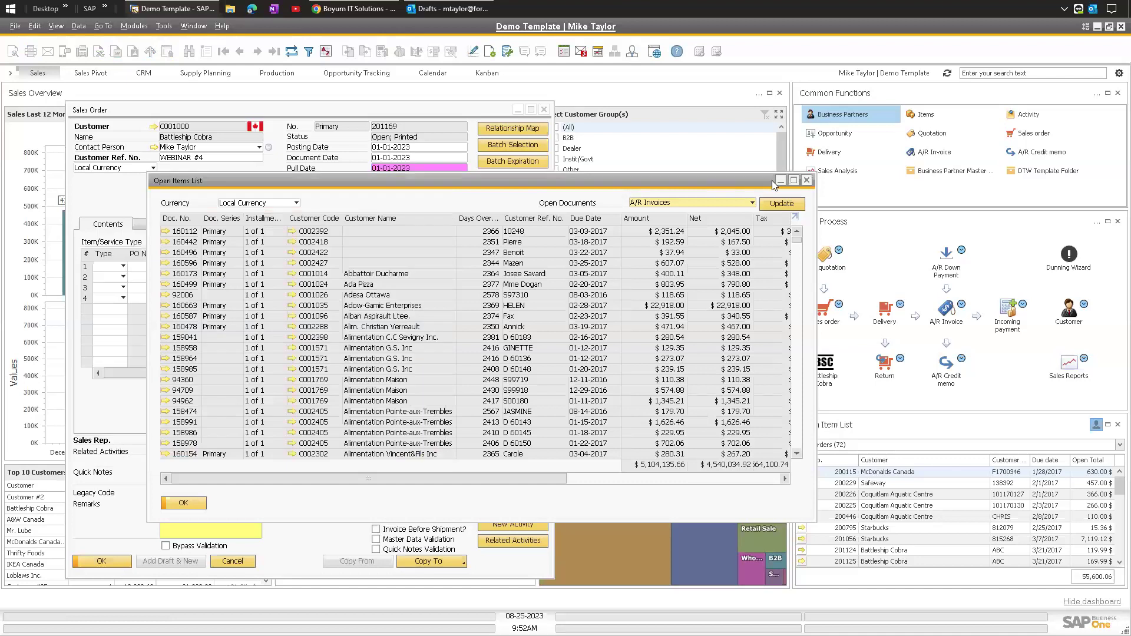
click(807, 180)
Step: Compare the orders balance in the customer's Business Partner Master Data with the Open Orders list, closing each window
click(153, 127)
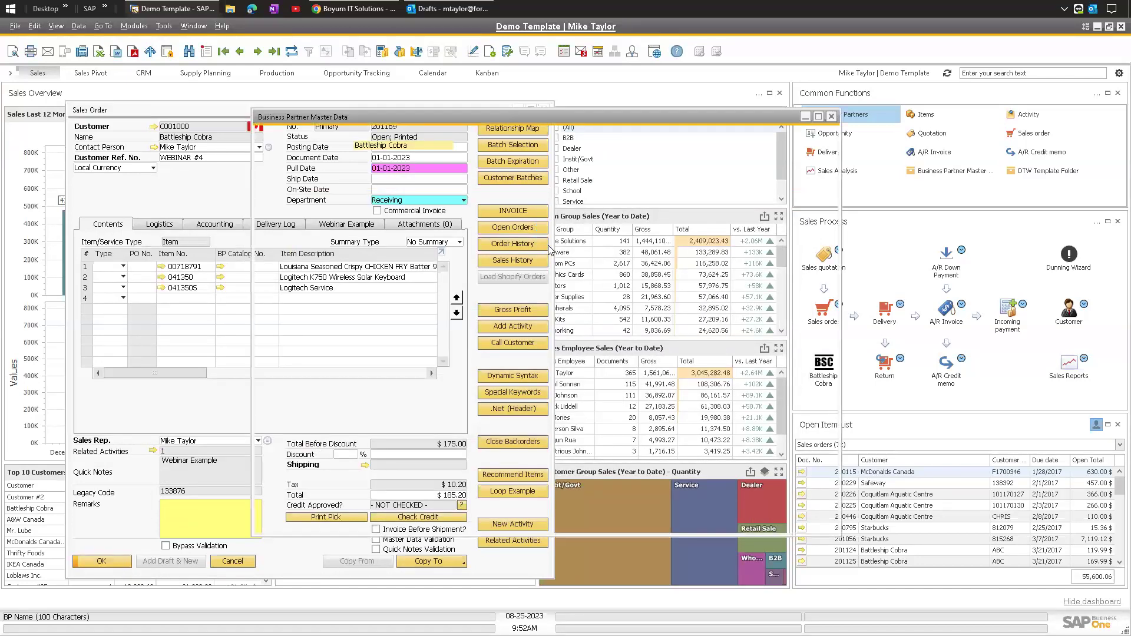
click(569, 167)
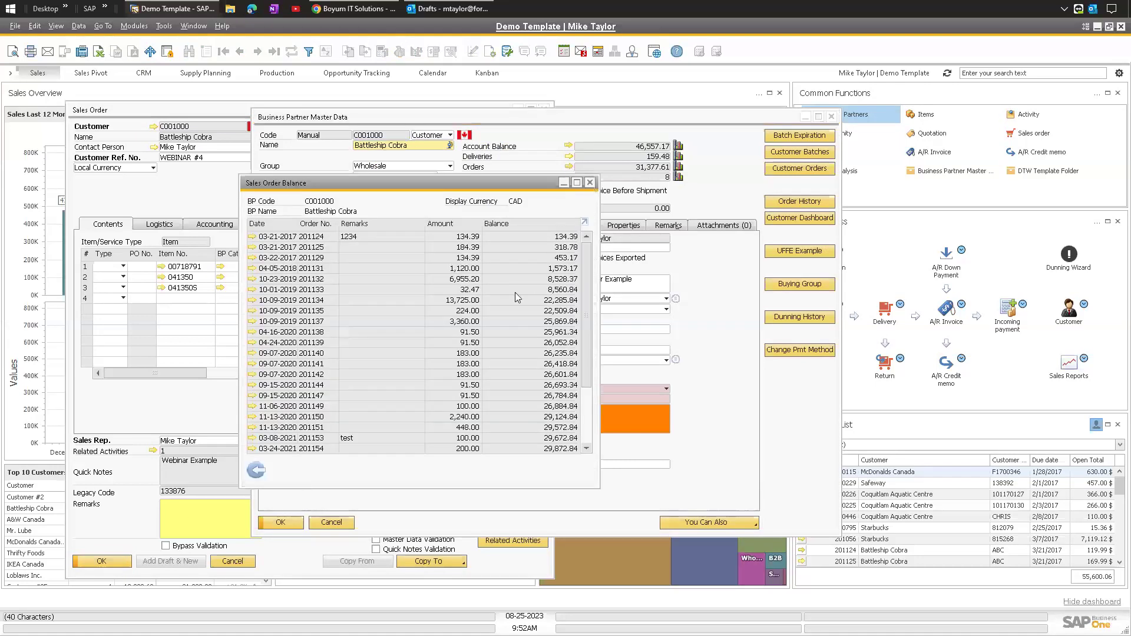
click(589, 182)
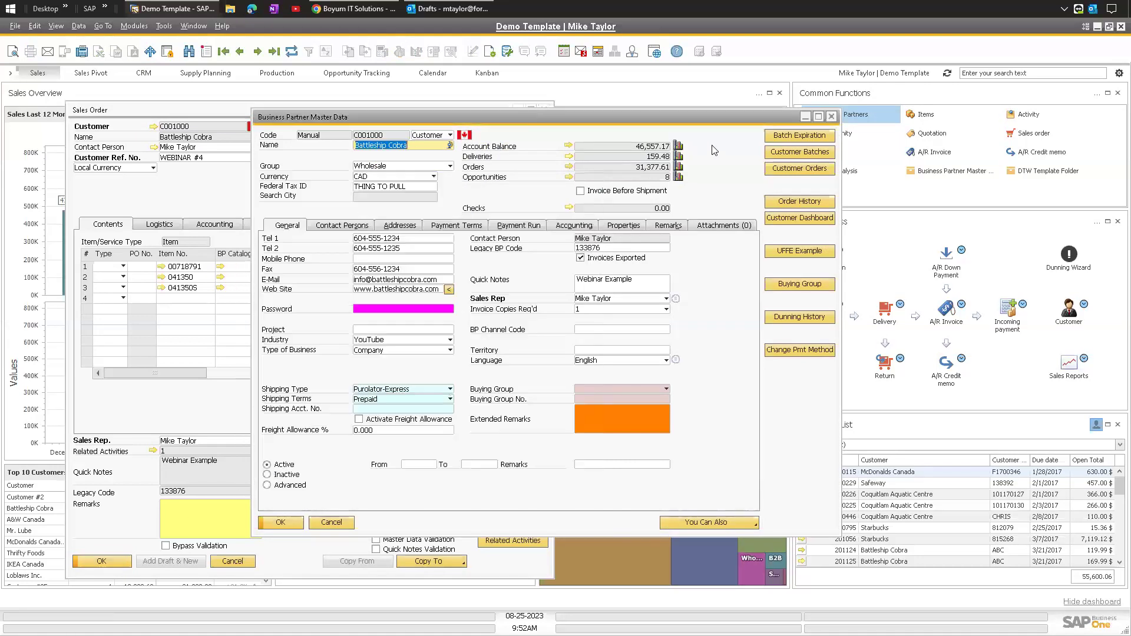
click(831, 118)
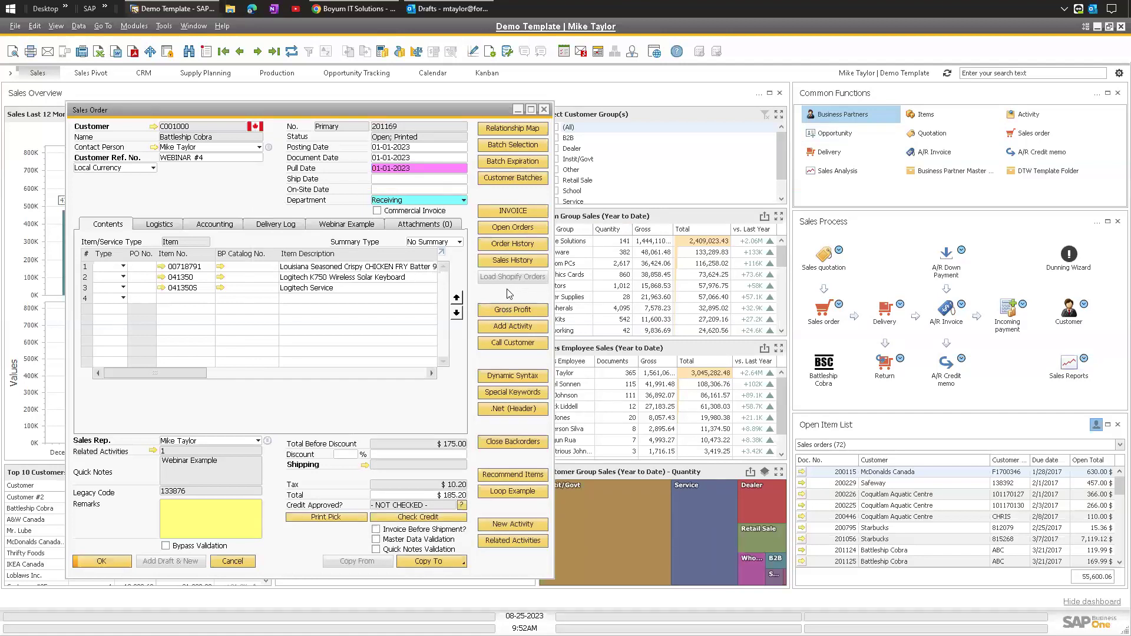
click(512, 229)
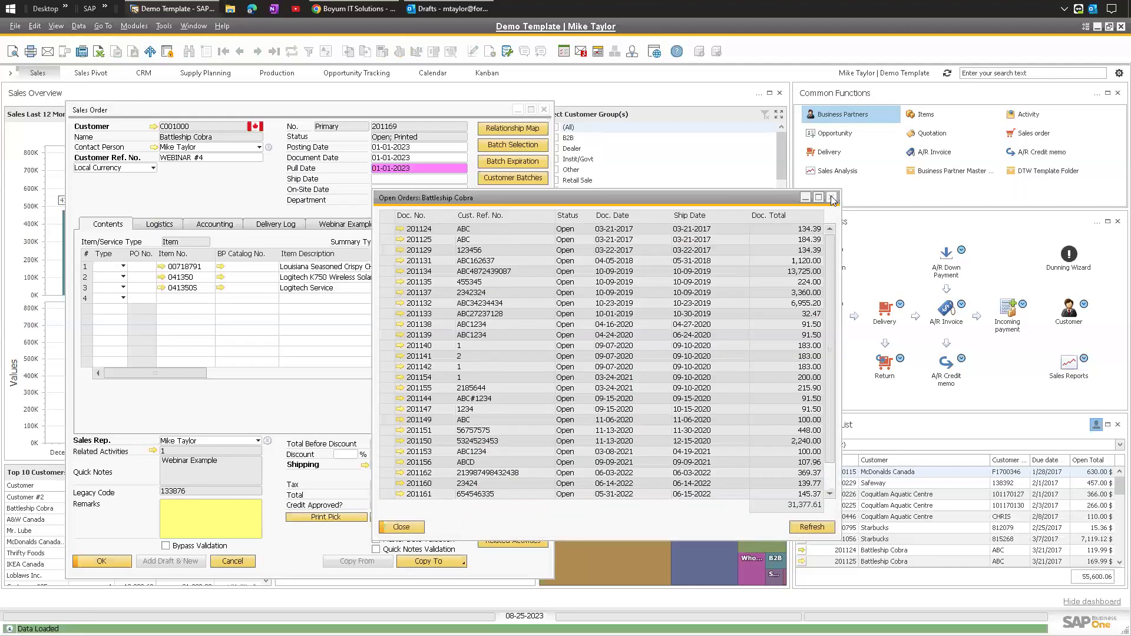
click(832, 199)
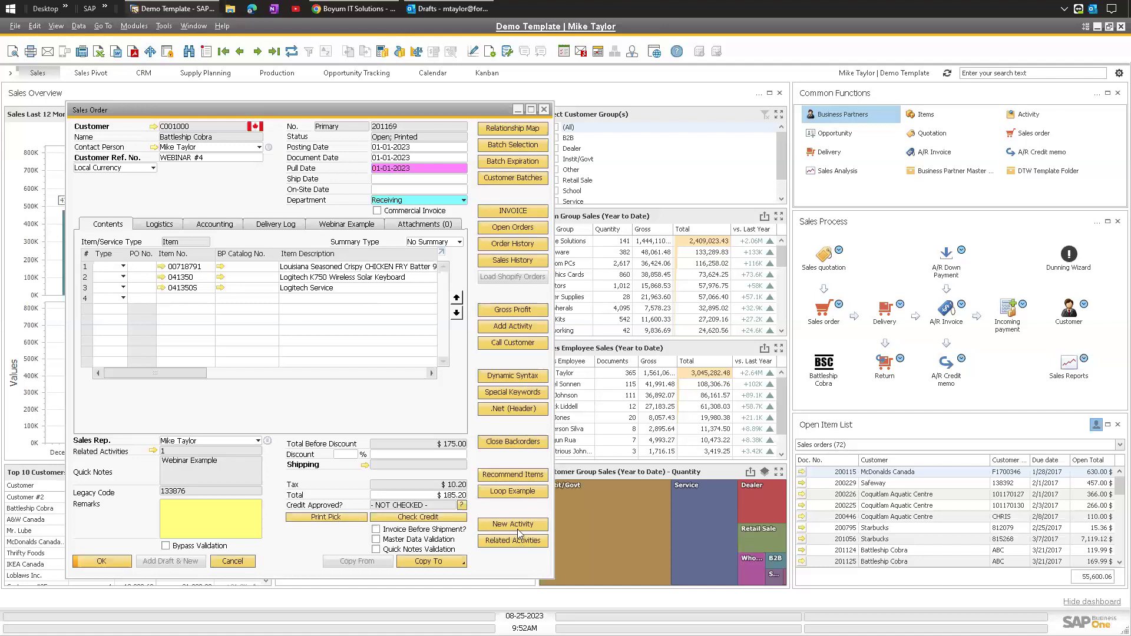
Step: Open a new activity from the sales order, review its General, Other Details and Content information, and close it without adding
click(500, 525)
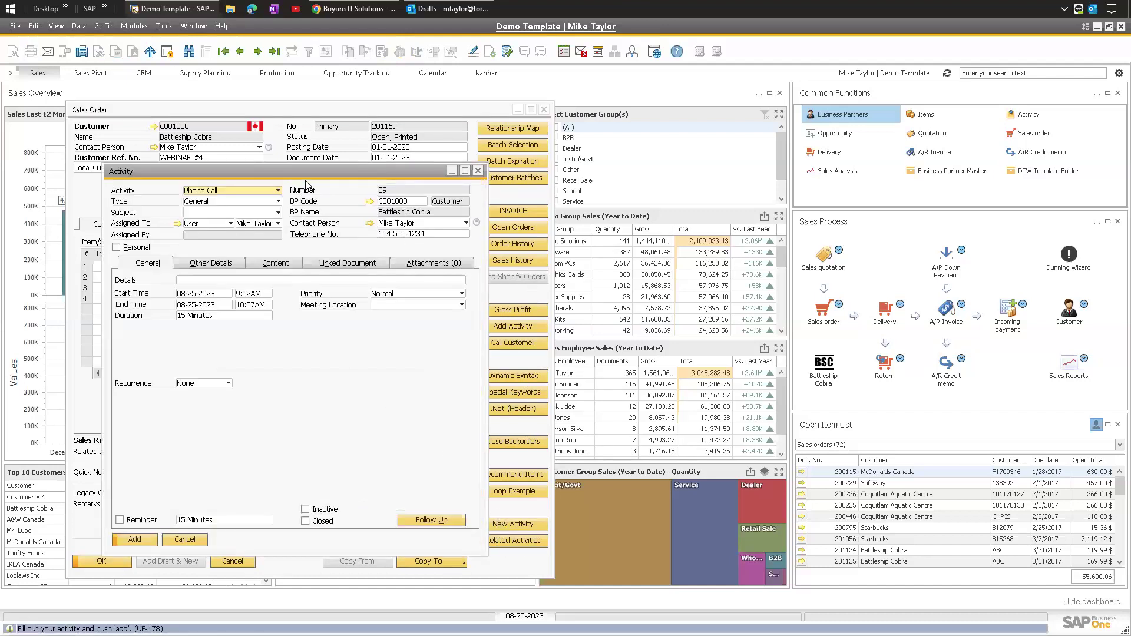
drag(340, 171, 557, 171)
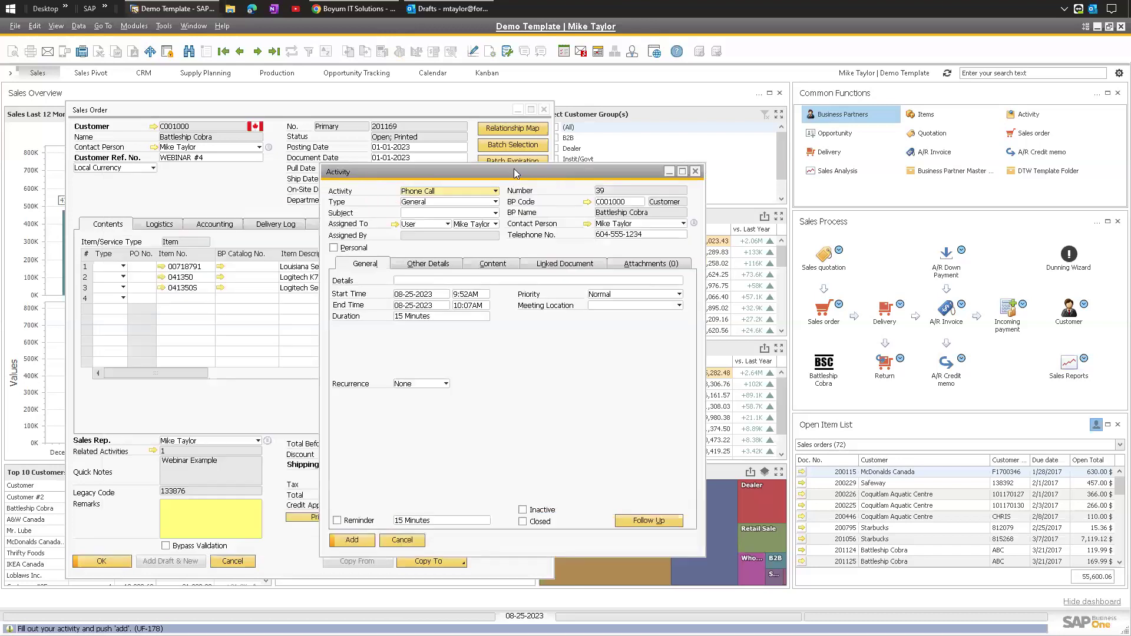
click(412, 281)
click(427, 265)
click(493, 264)
click(366, 264)
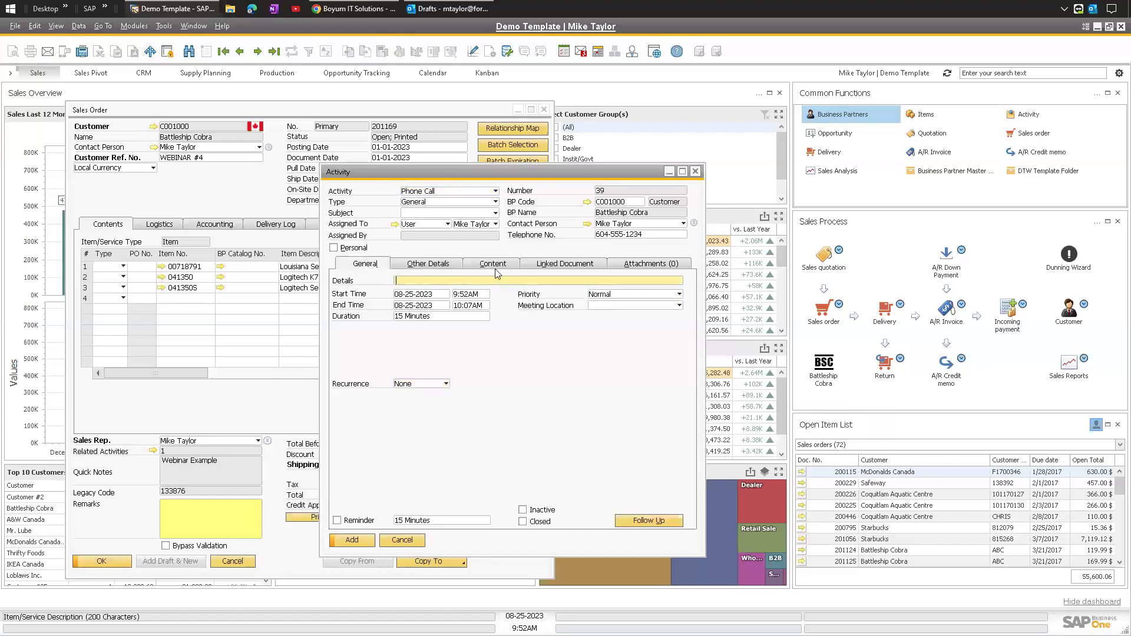
click(695, 171)
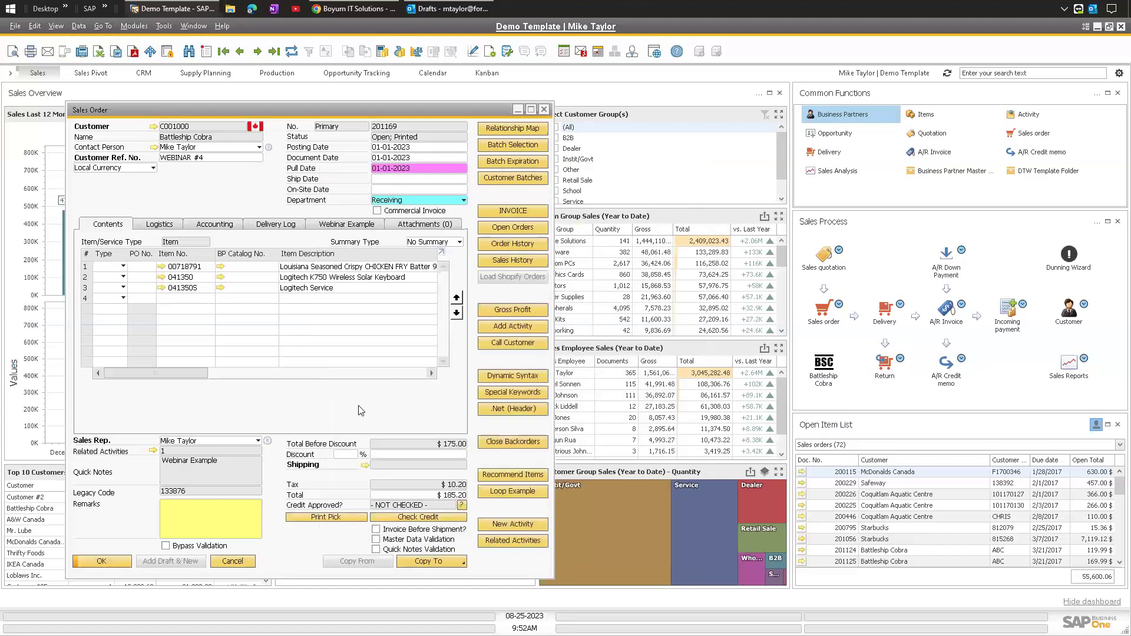
Step: View the order's related activities, close the overview, and run the credit check on the sales order
click(511, 540)
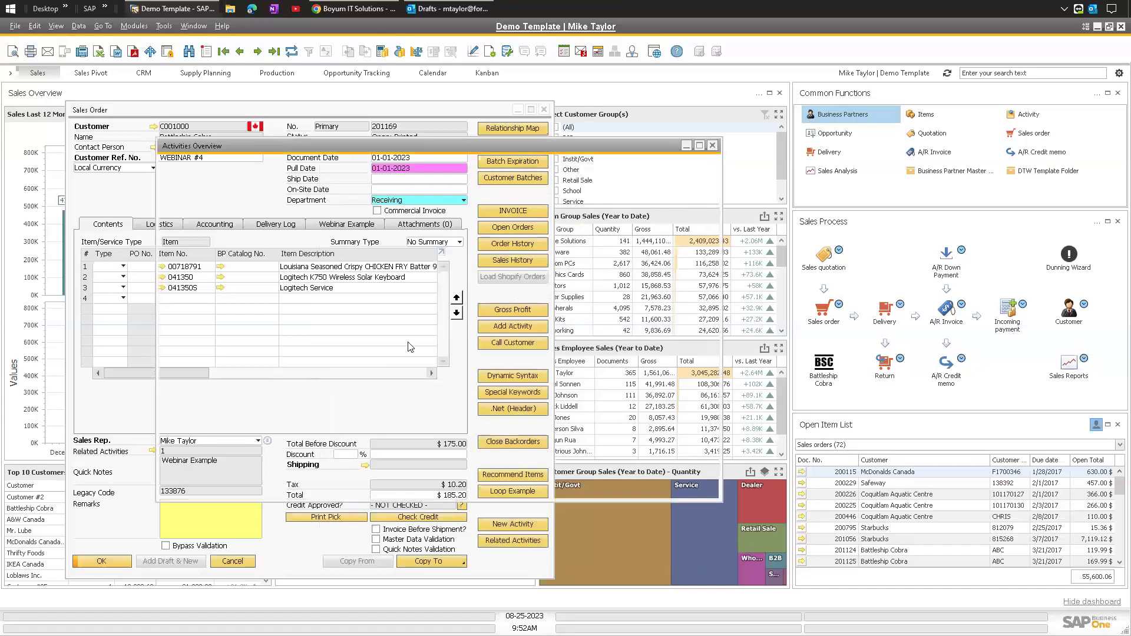
click(713, 145)
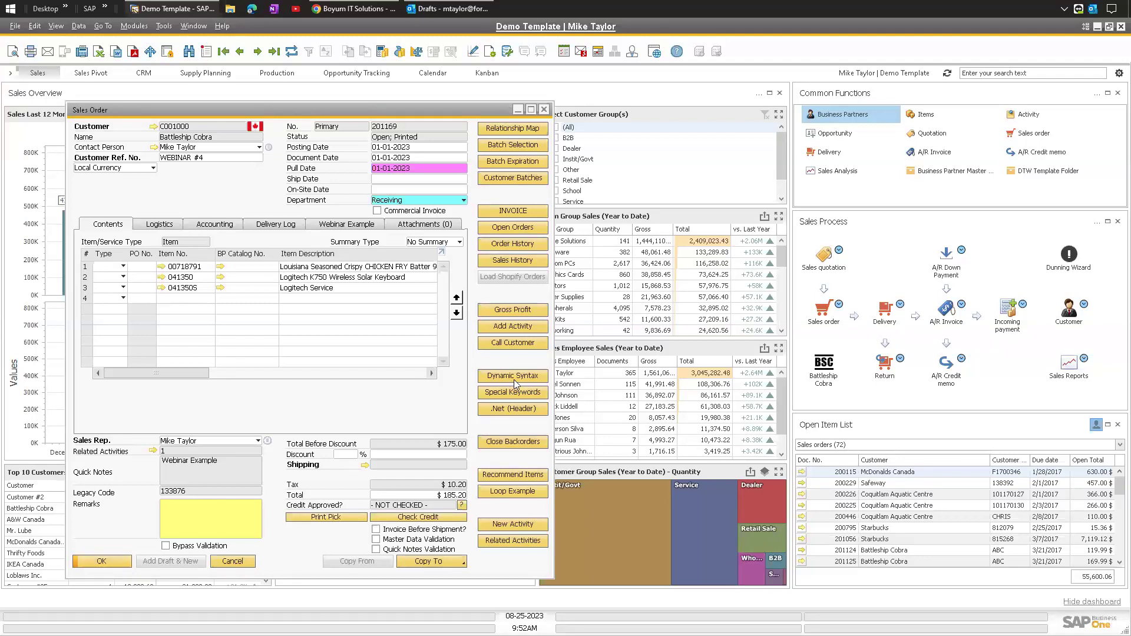
click(415, 519)
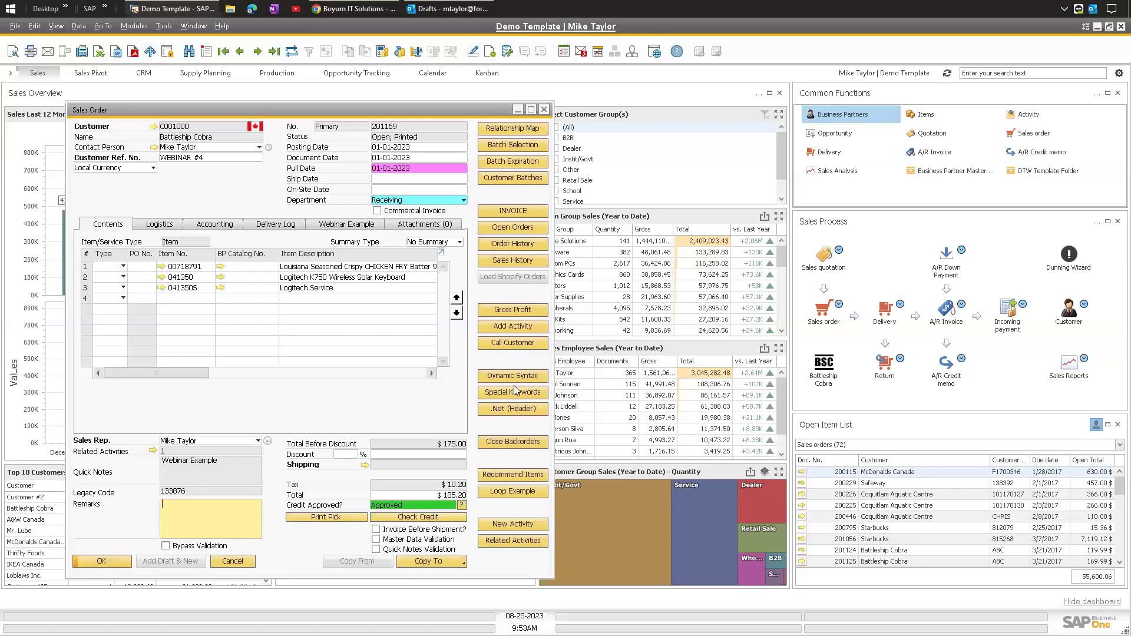
Step: Open the Universal Function Configuration behind the Close Backorders button and arrange it beside the sales order
right_click(513, 448)
click(708, 196)
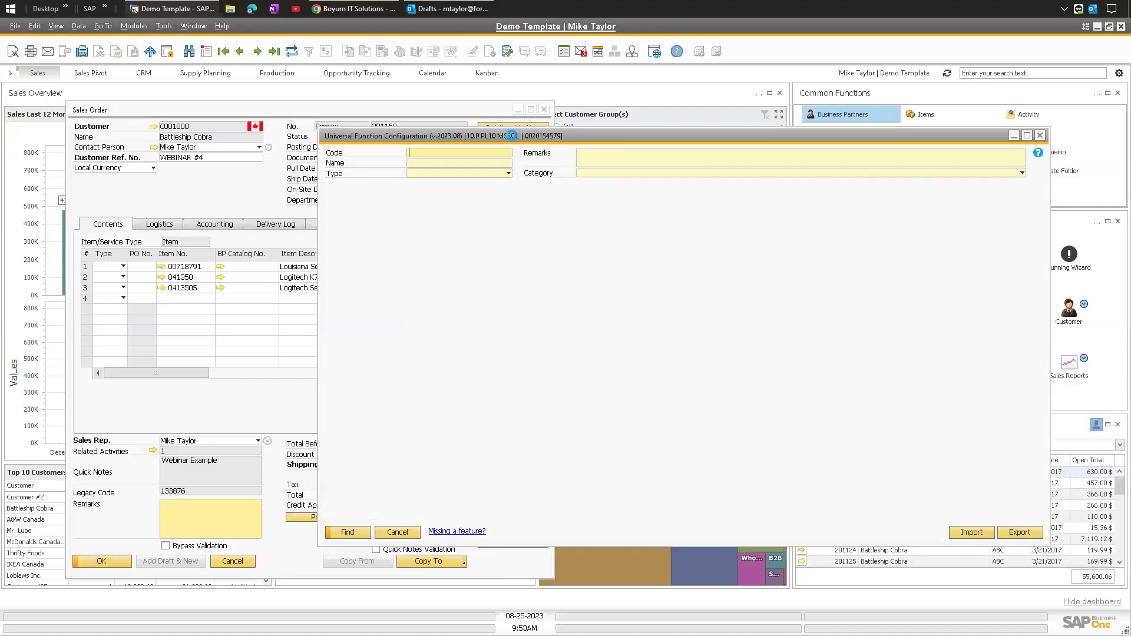
drag(521, 138, 582, 117)
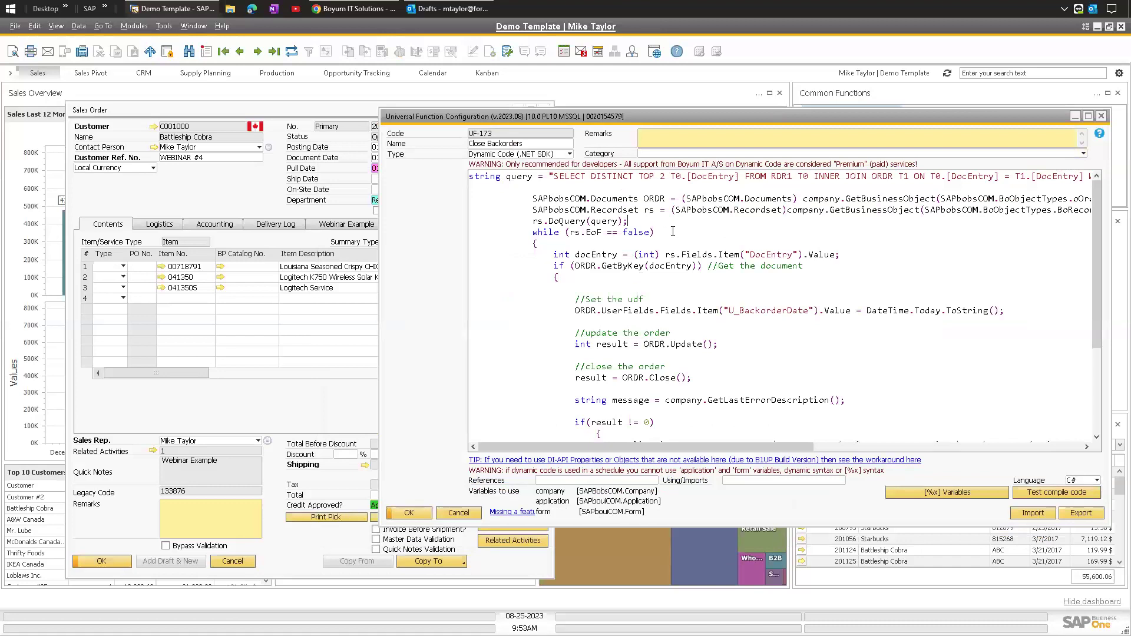
scroll(675, 247, down, 4)
scroll(638, 413, up, 4)
click(292, 108)
drag(292, 109, 248, 116)
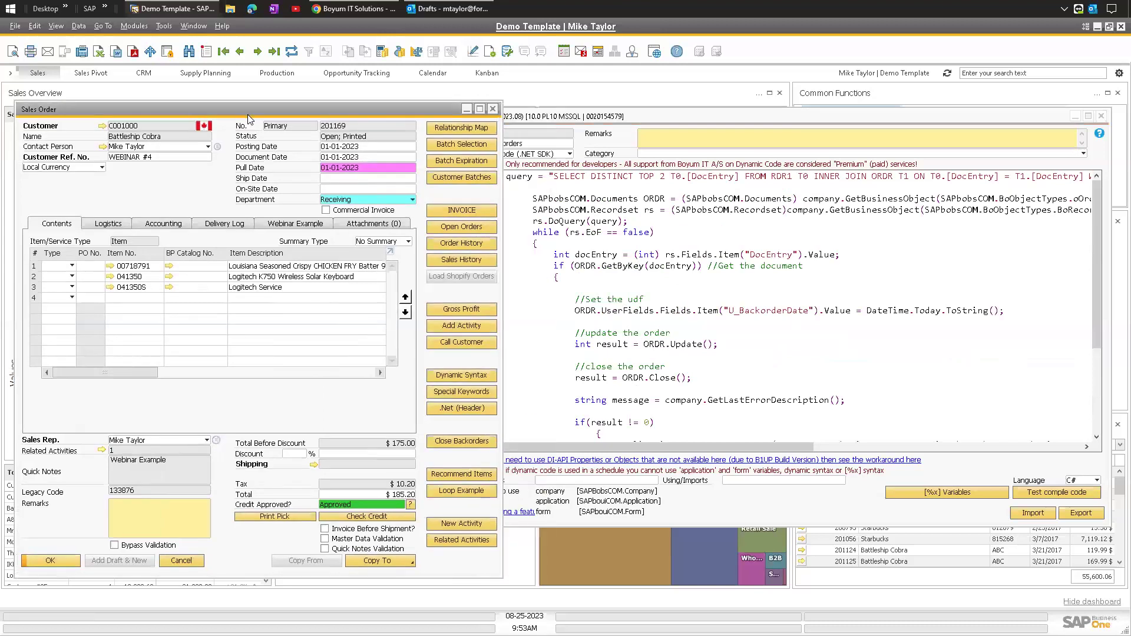
Step: Read the Close Backorders dynamic code through to its end, and cancel the function configuration
click(674, 282)
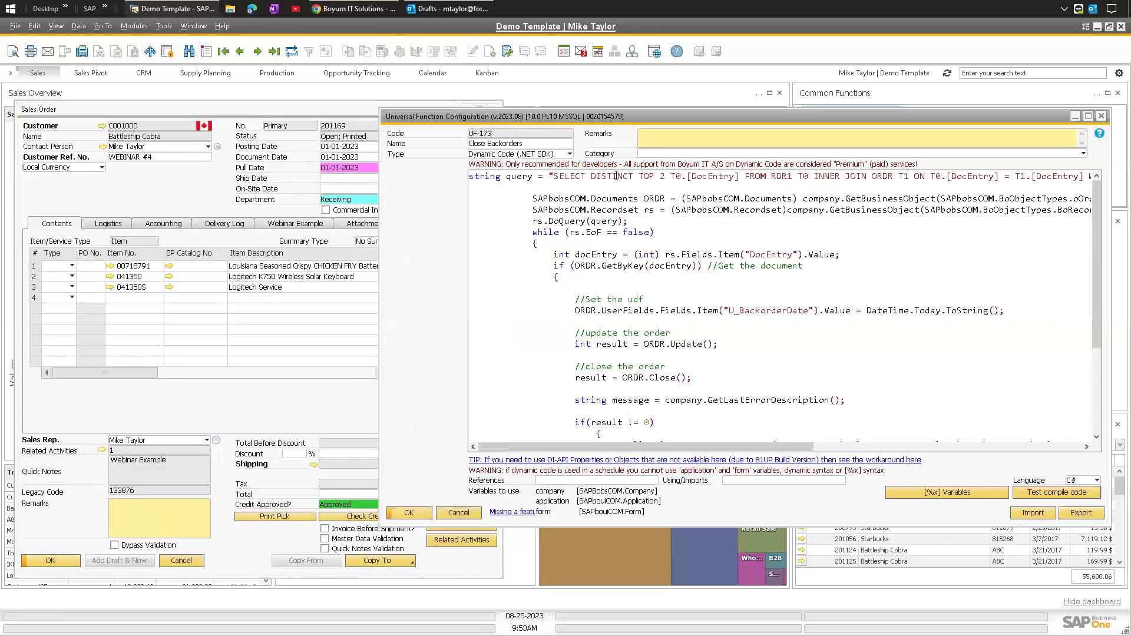
click(173, 190)
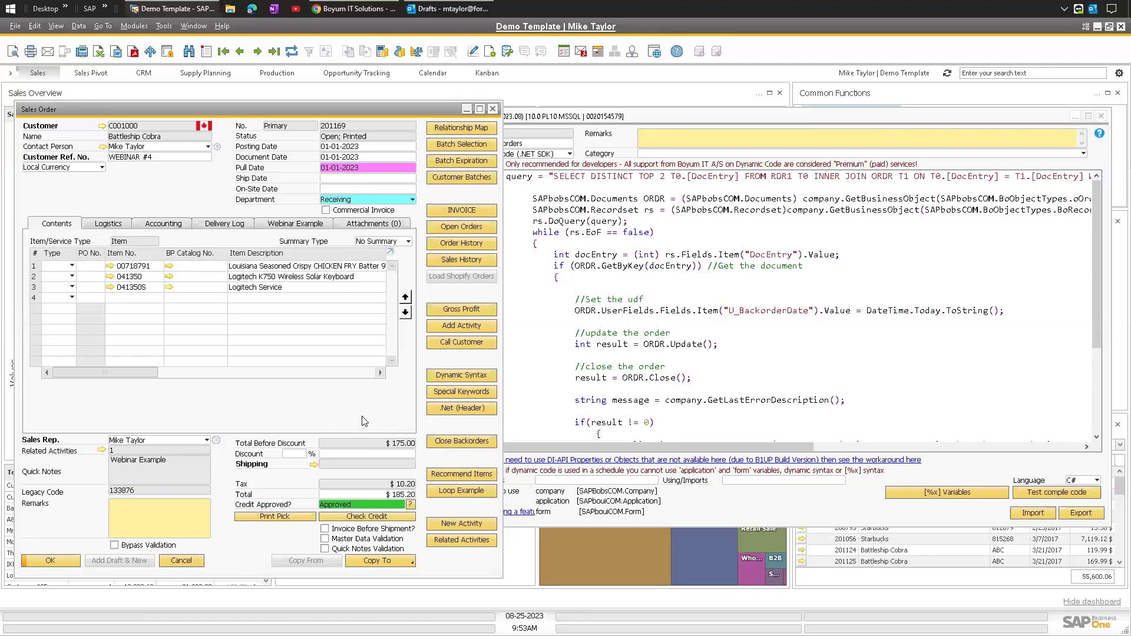
click(519, 322)
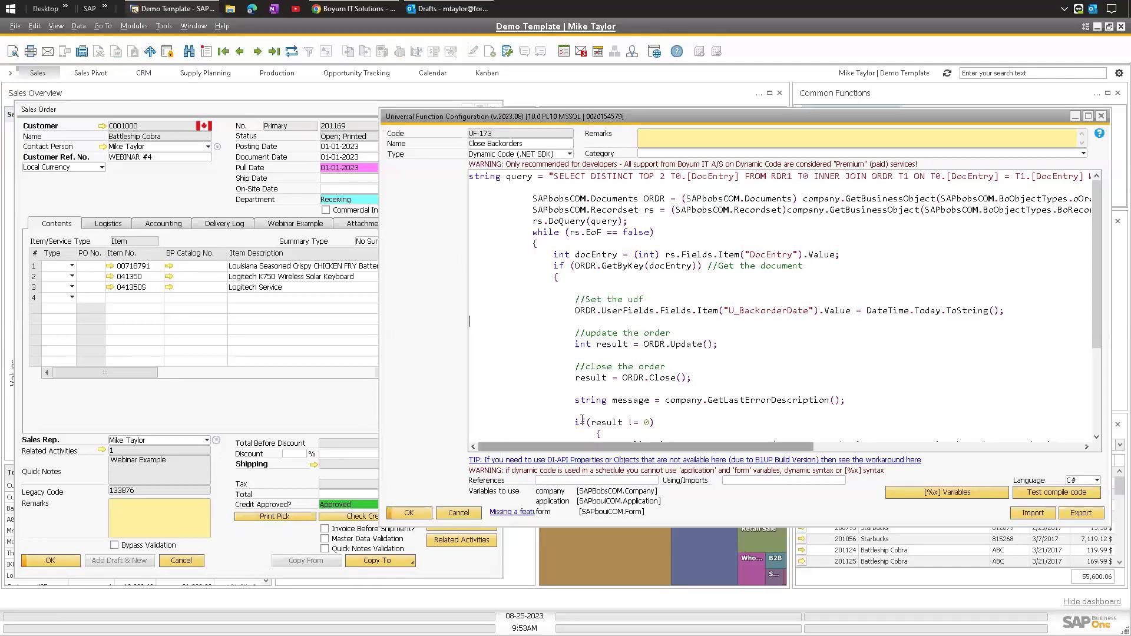
scroll(534, 299, down, 4)
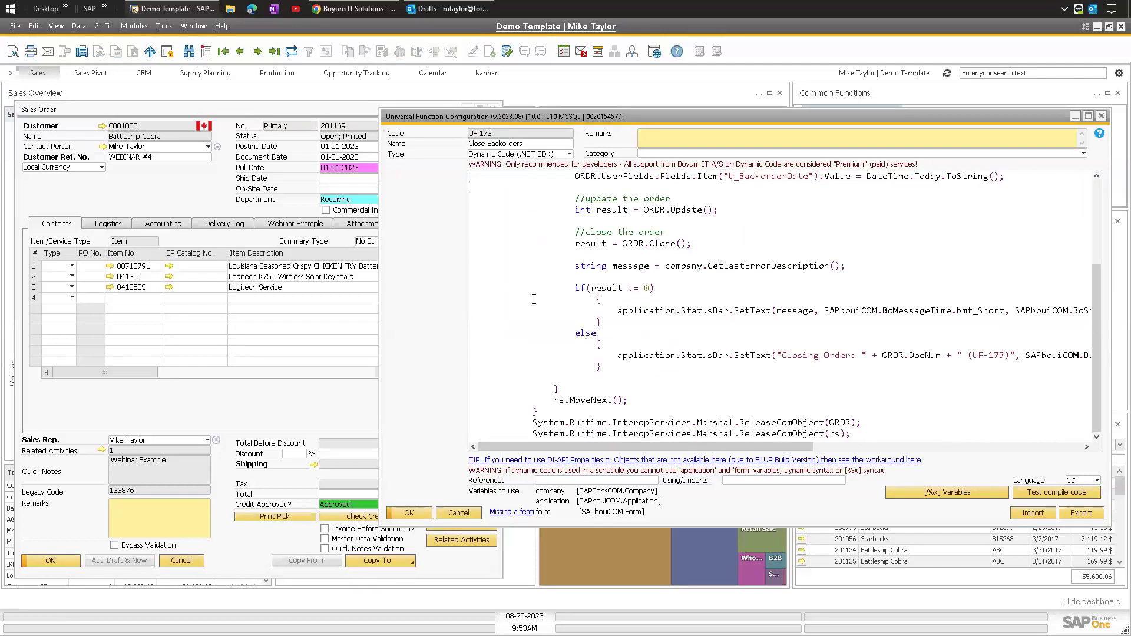
click(460, 513)
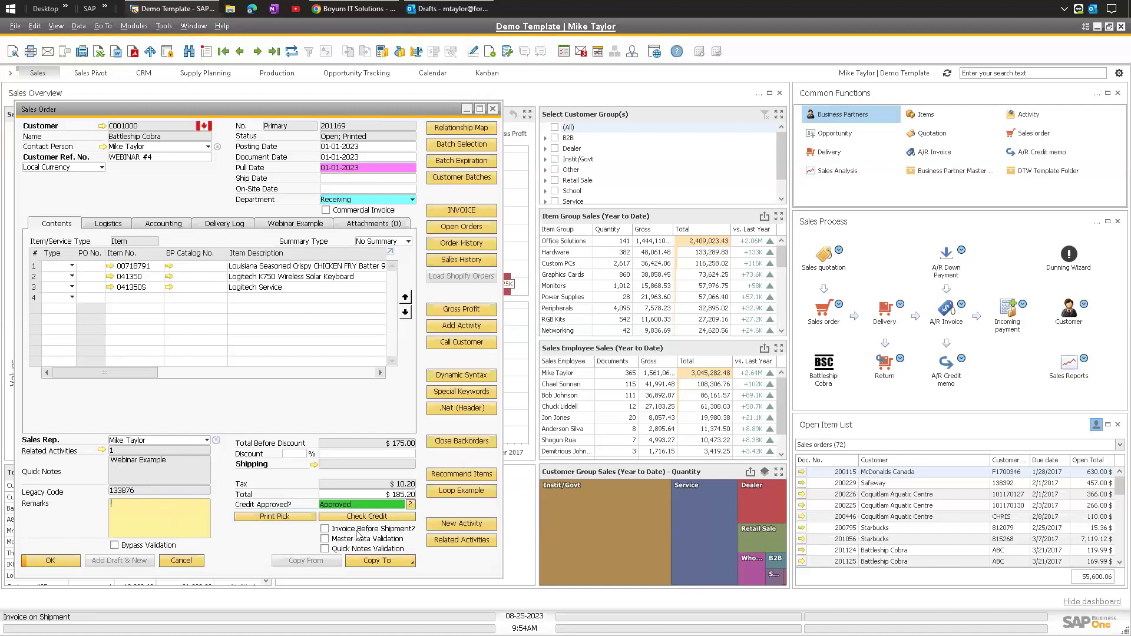
Step: Enable Invoice Before Shipment on the sales order
click(325, 529)
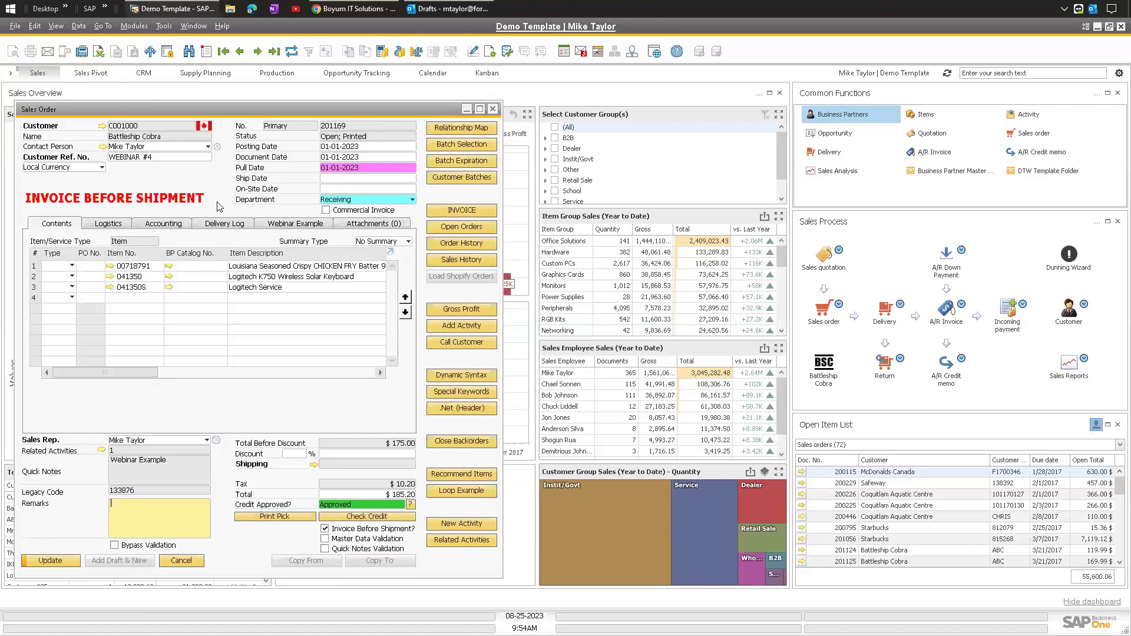
Step: Disable Invoice Before Shipment on the sales order
click(326, 529)
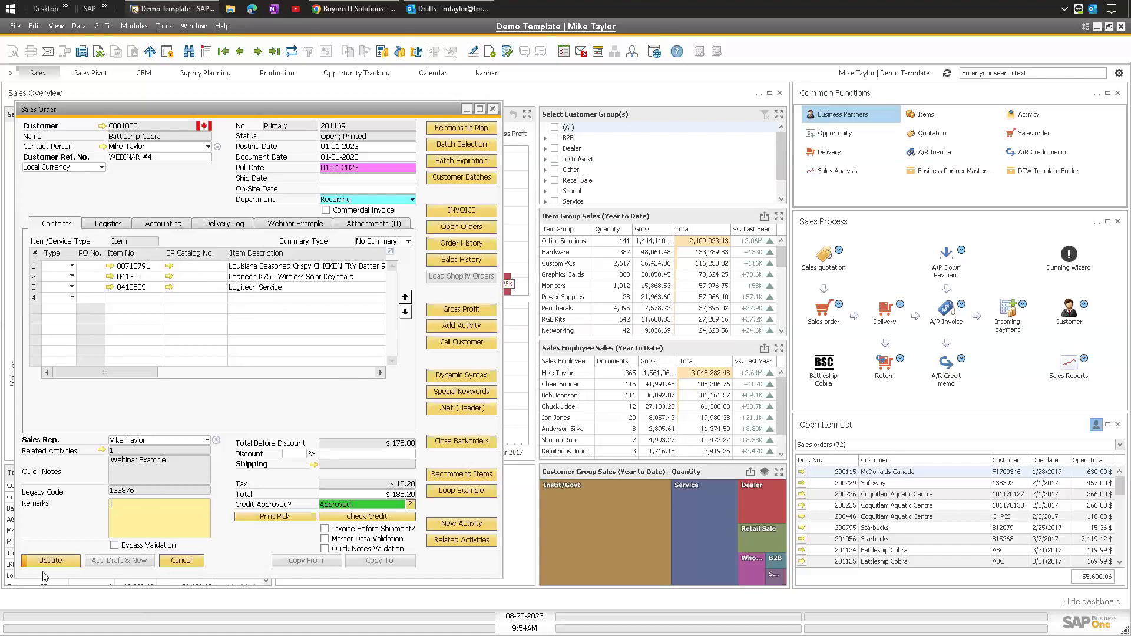
drag(135, 374, 103, 373)
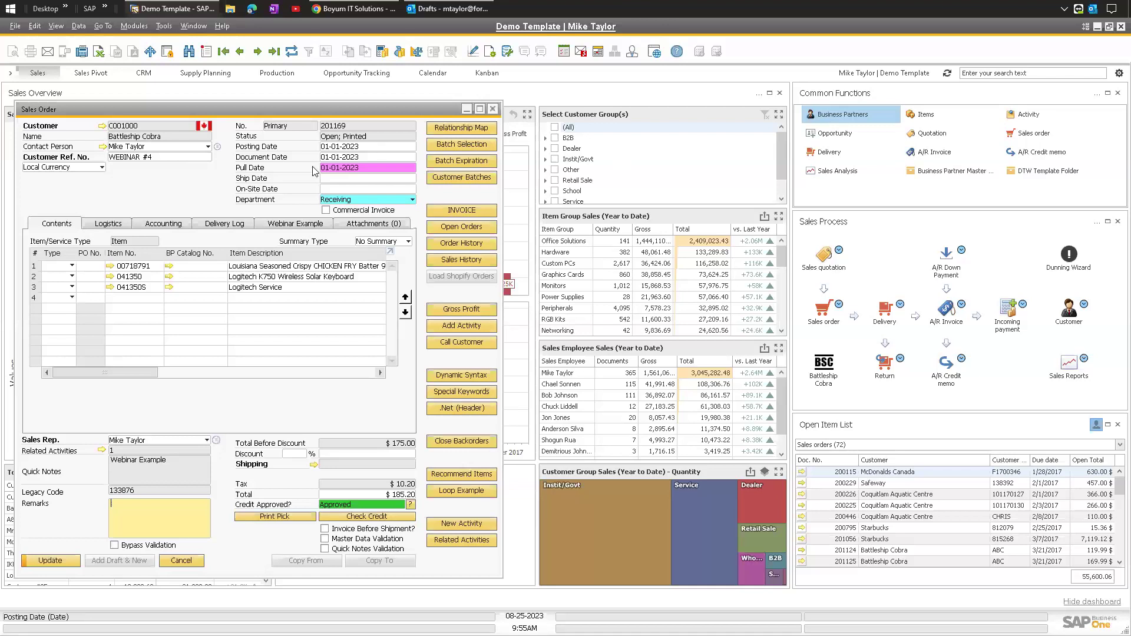
Step: Open a new blank sales order and arrange it beside the existing one
click(132, 26)
mouse_move(155, 92)
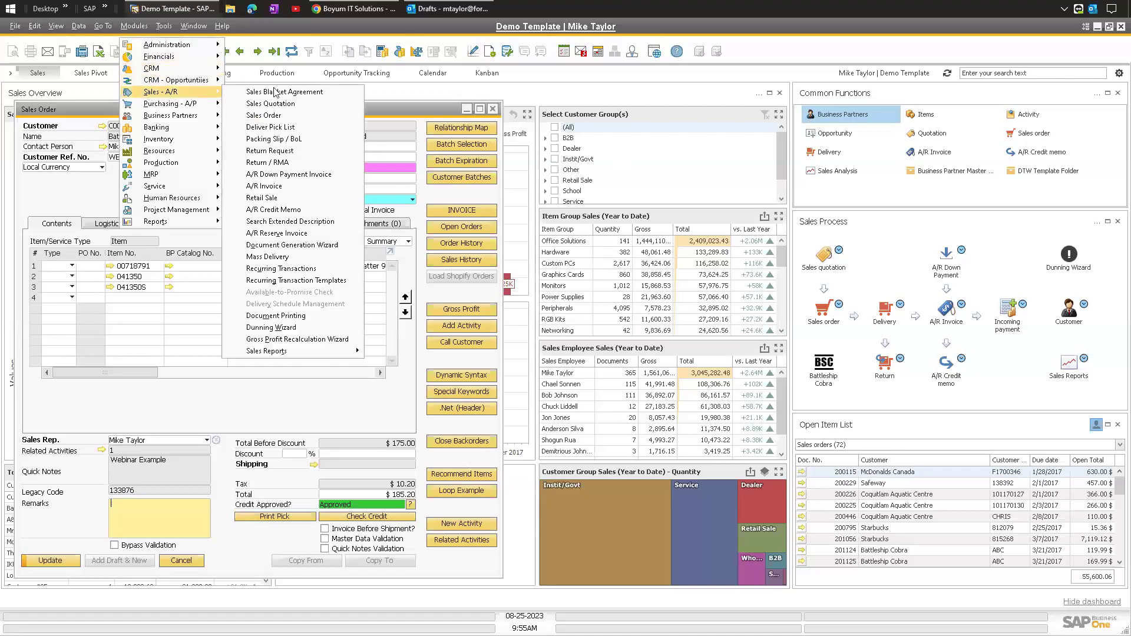
click(286, 119)
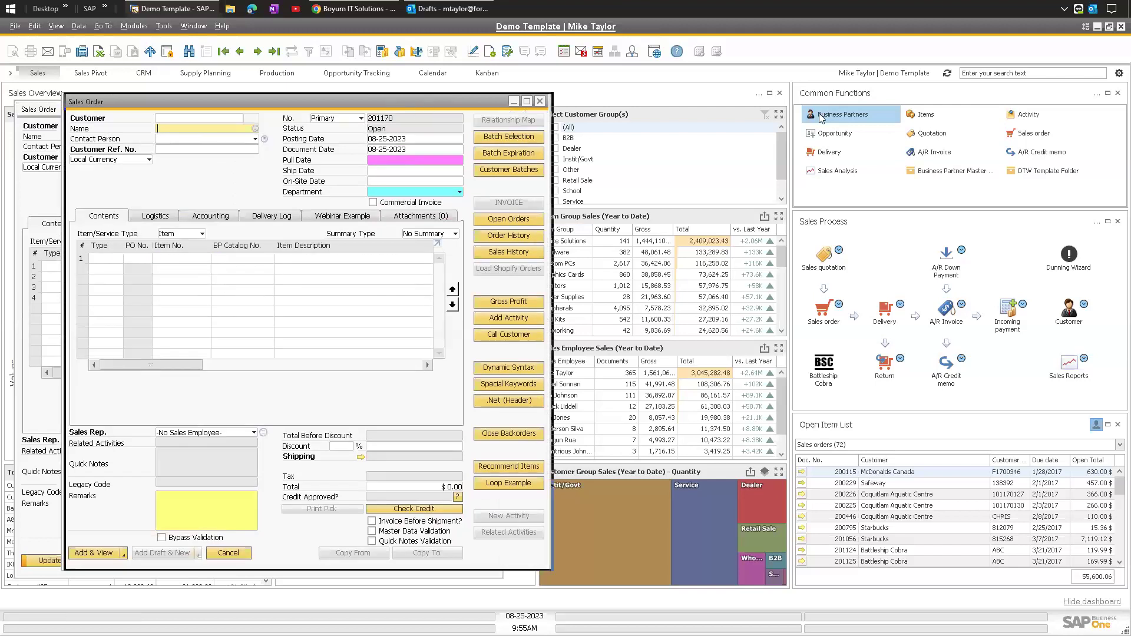
drag(425, 101, 865, 100)
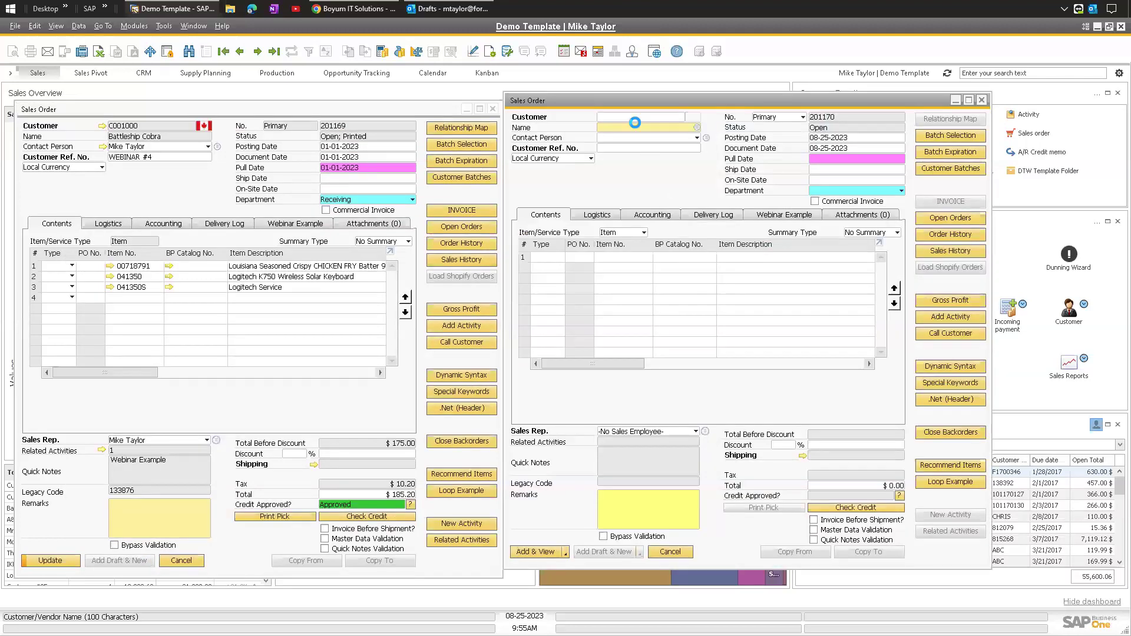
Step: Select Battleship Cobra as the new sales order's customer, then read and dismiss the customer alert
key(Tab)
double_click(179, 175)
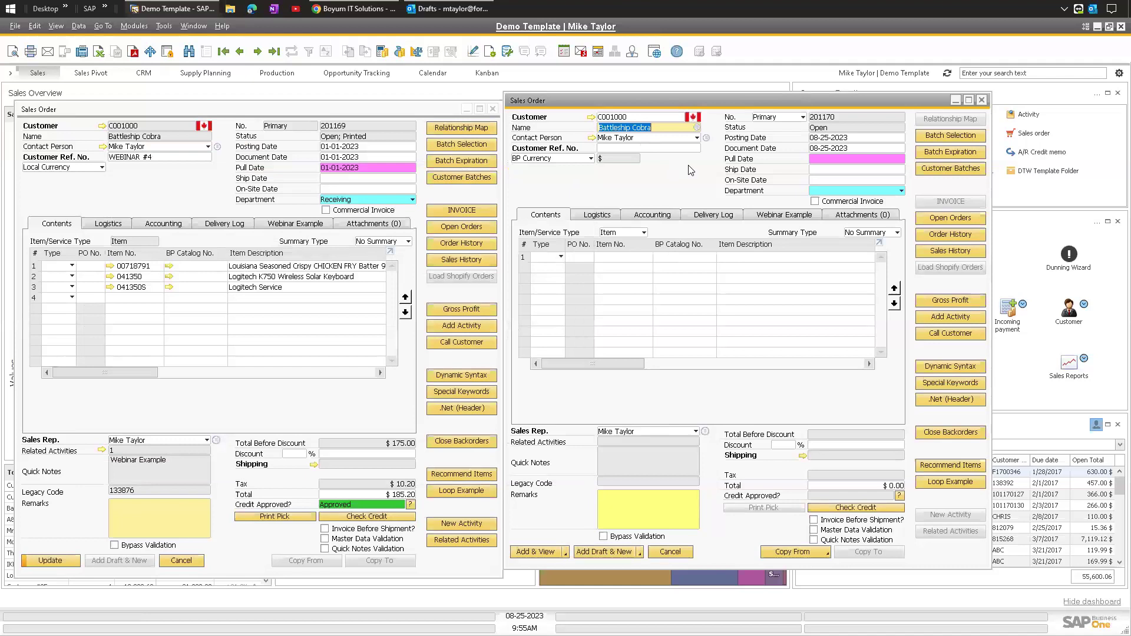
drag(555, 273, 728, 210)
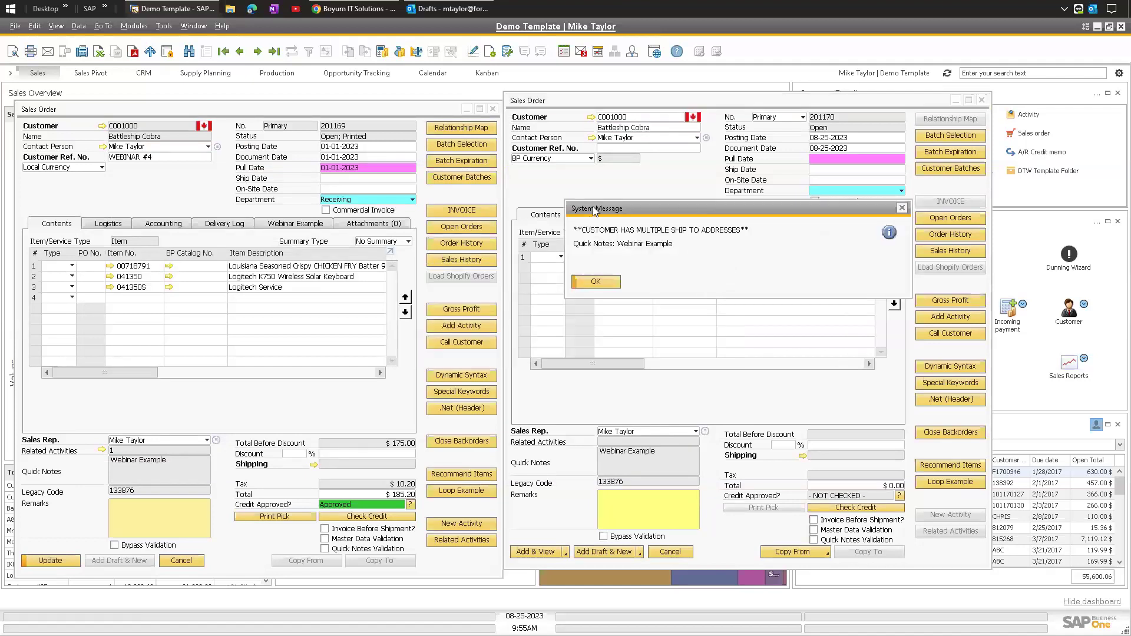
drag(592, 208, 582, 193)
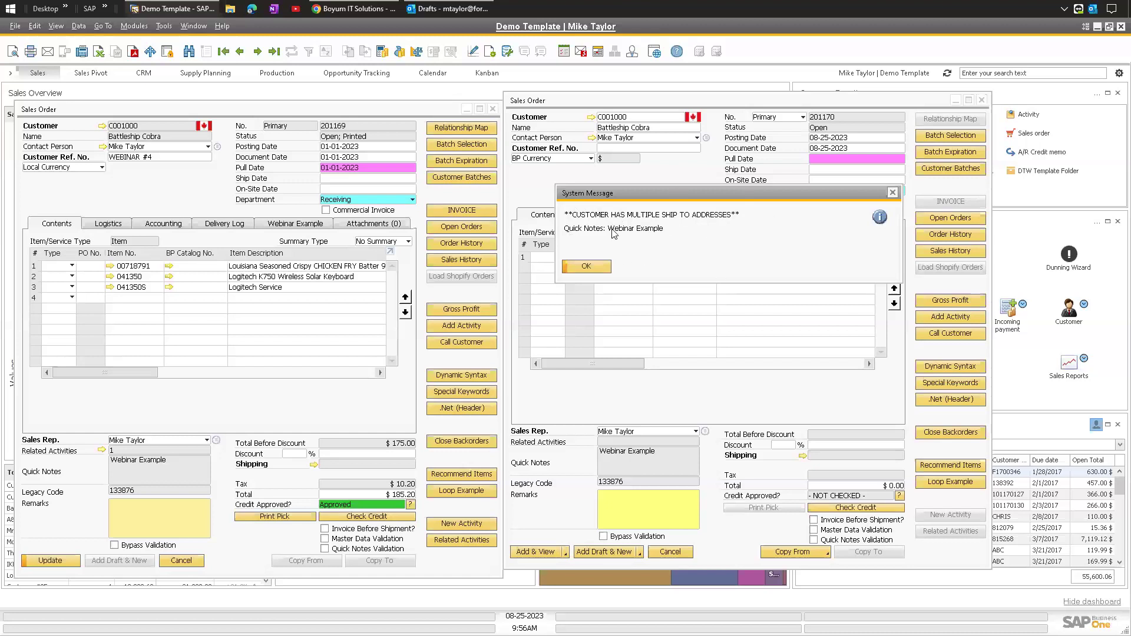
click(586, 267)
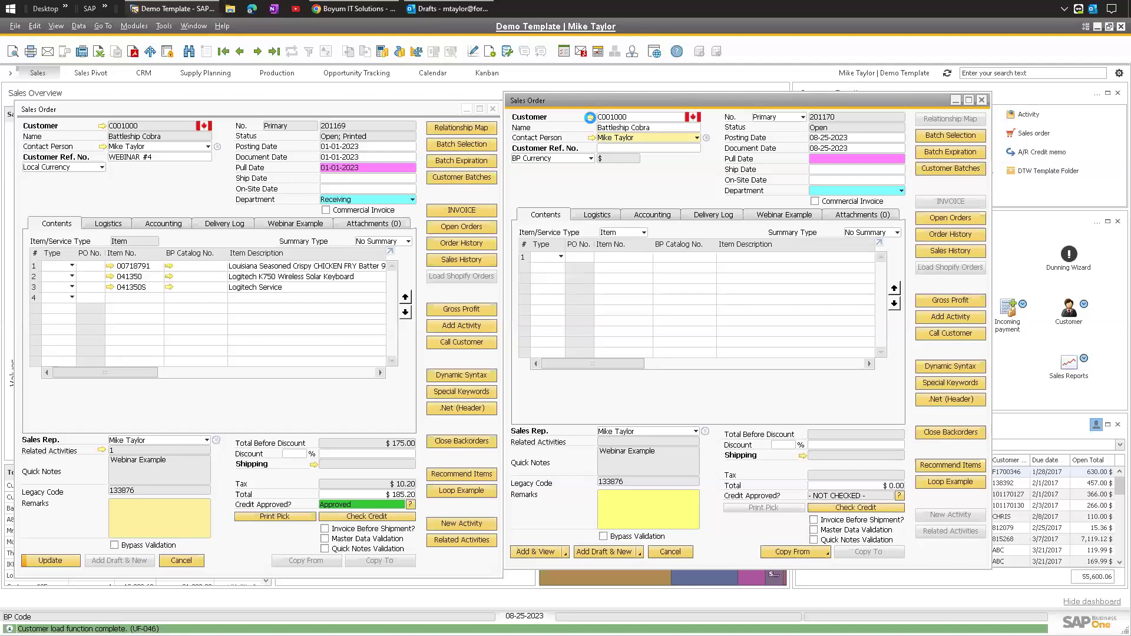
Step: Examine the Quick Notes field in Battleship Cobra's business partner master data, and close the record unchanged
click(589, 117)
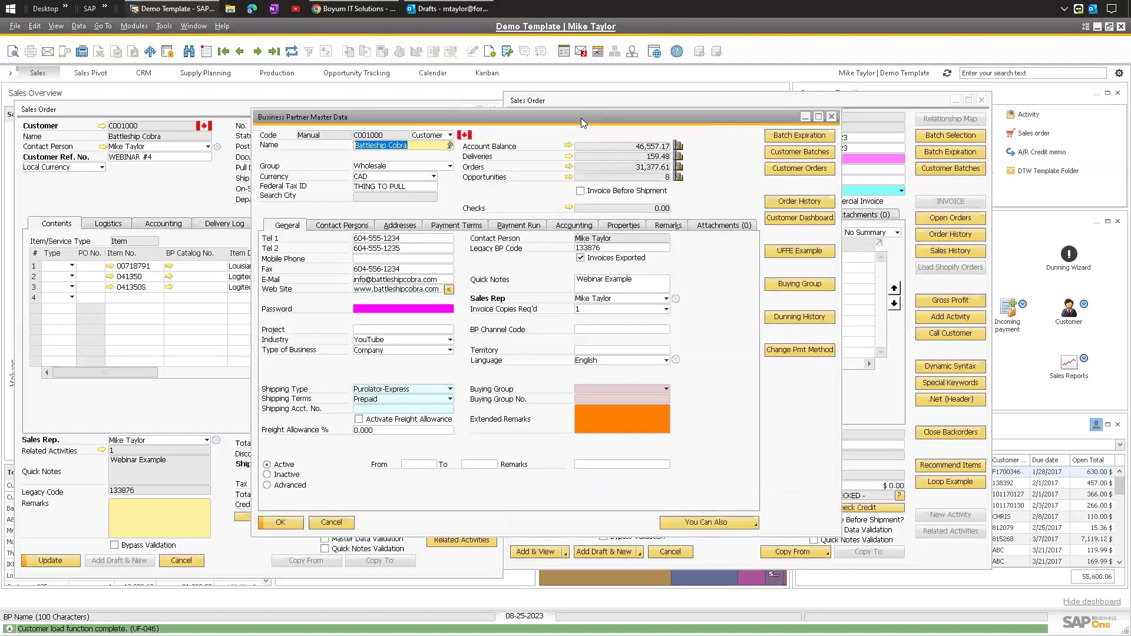
drag(589, 121, 471, 136)
drag(514, 293, 427, 289)
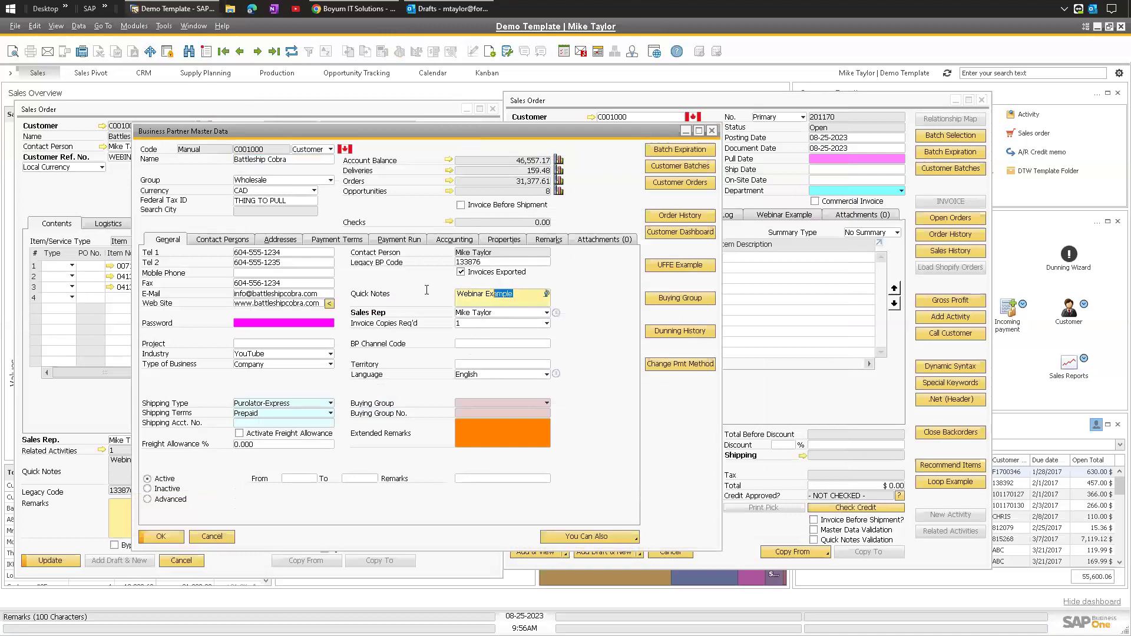
click(712, 130)
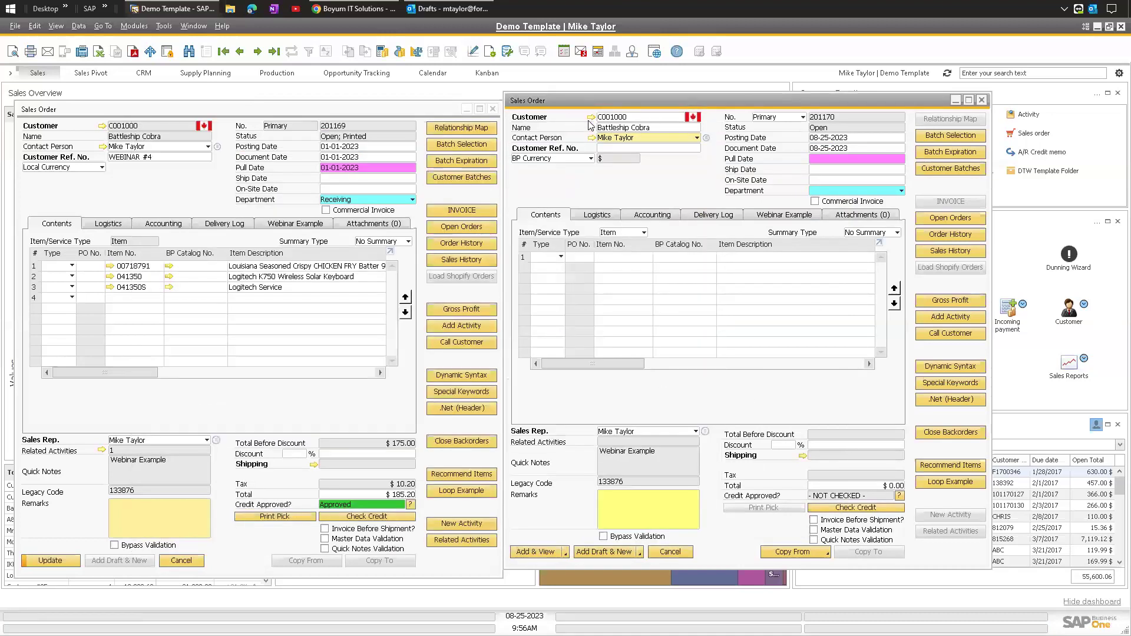
click(438, 343)
click(503, 300)
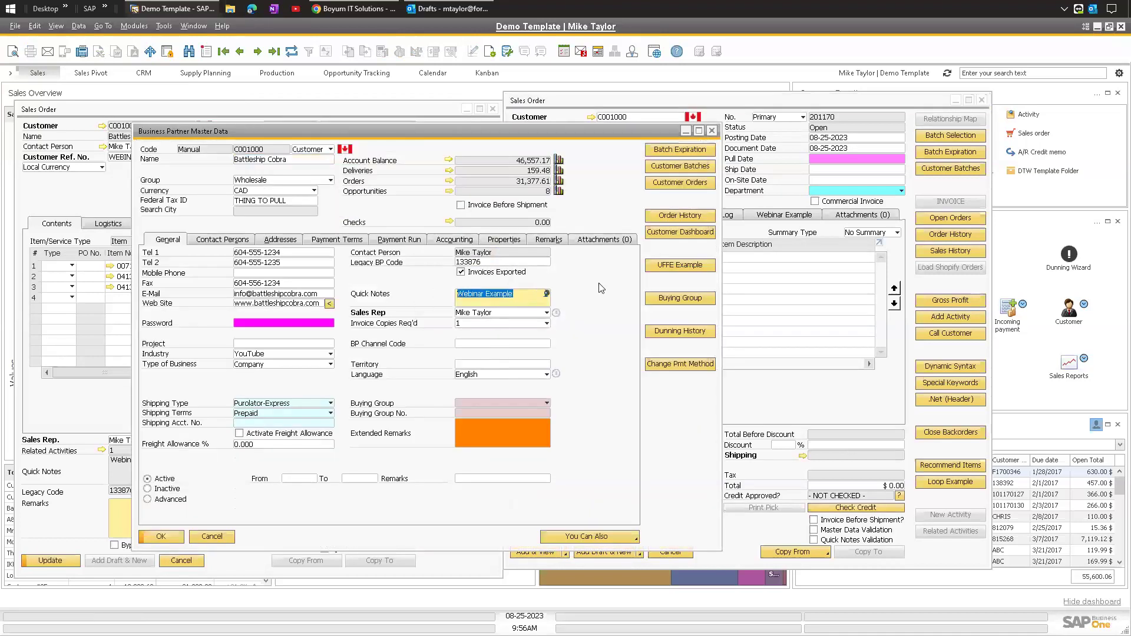
click(520, 296)
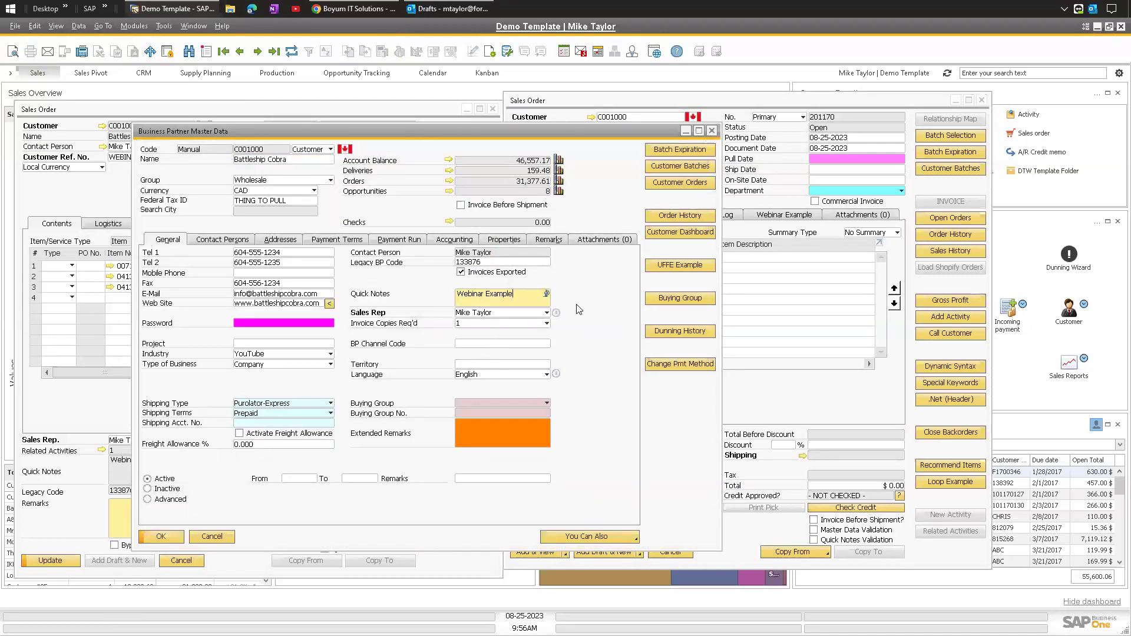
key(Escape)
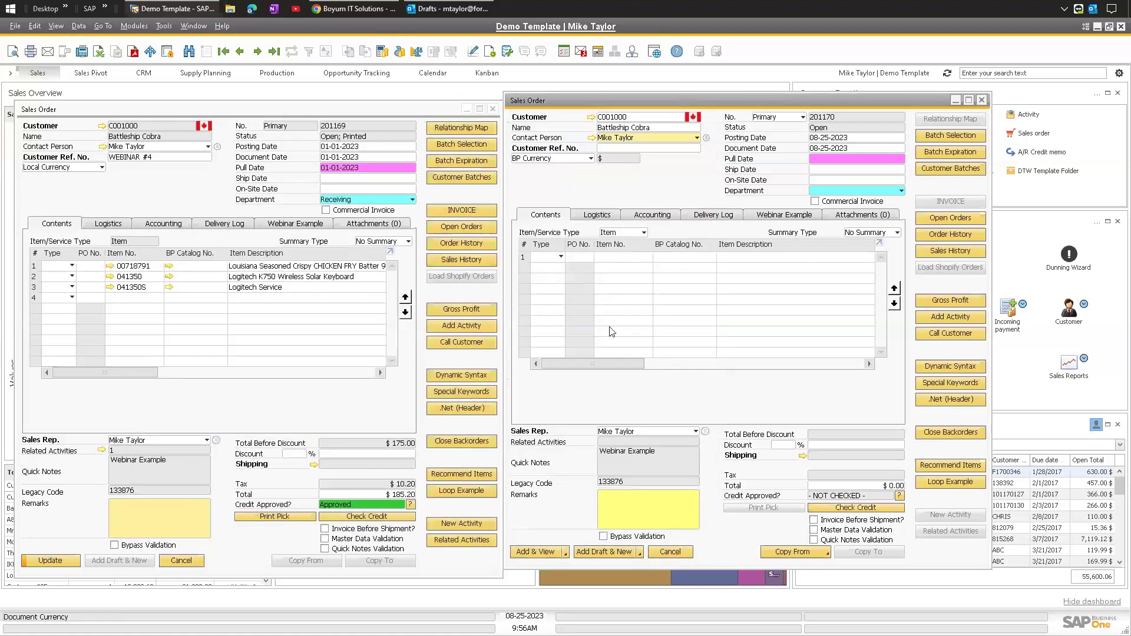
Step: Cancel the new sales order and close the existing one without saving its changes
click(669, 552)
key(Escape)
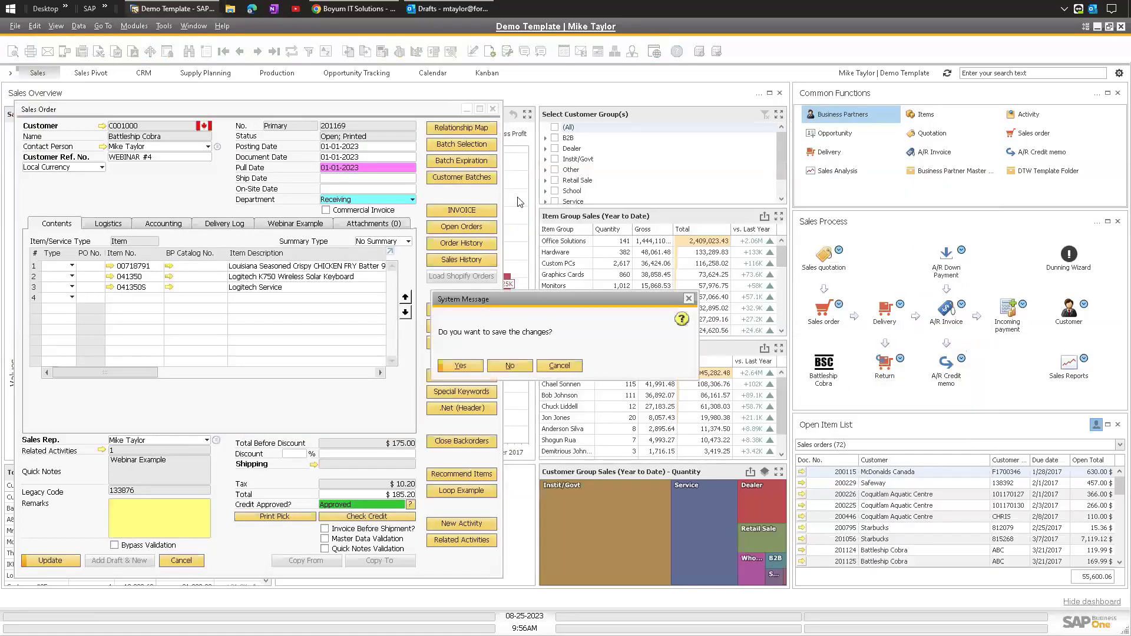
click(509, 366)
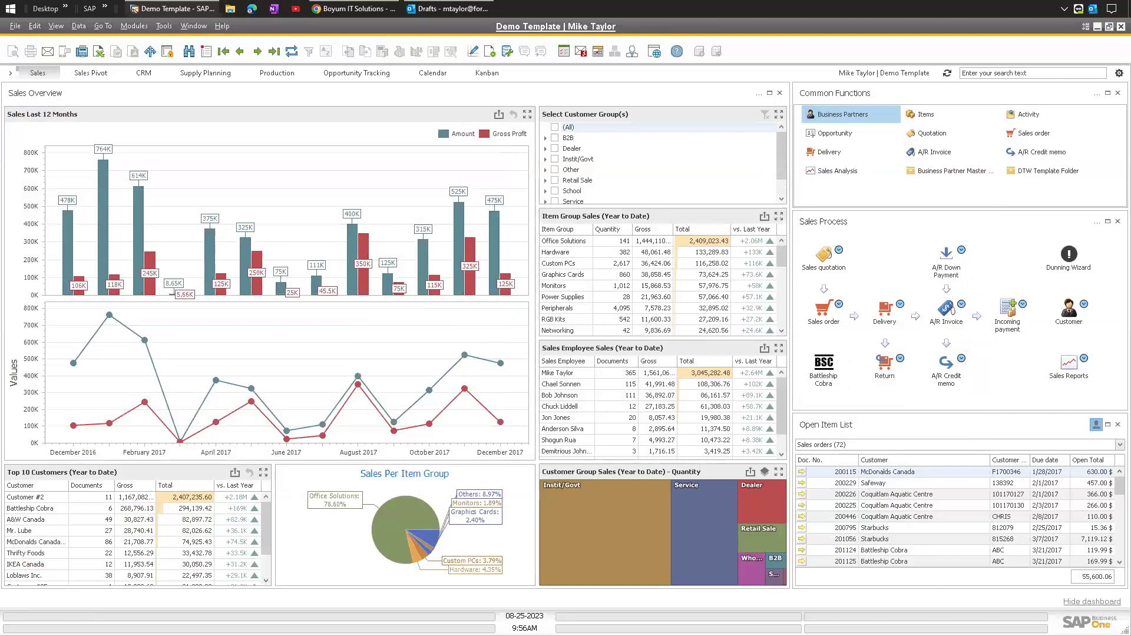